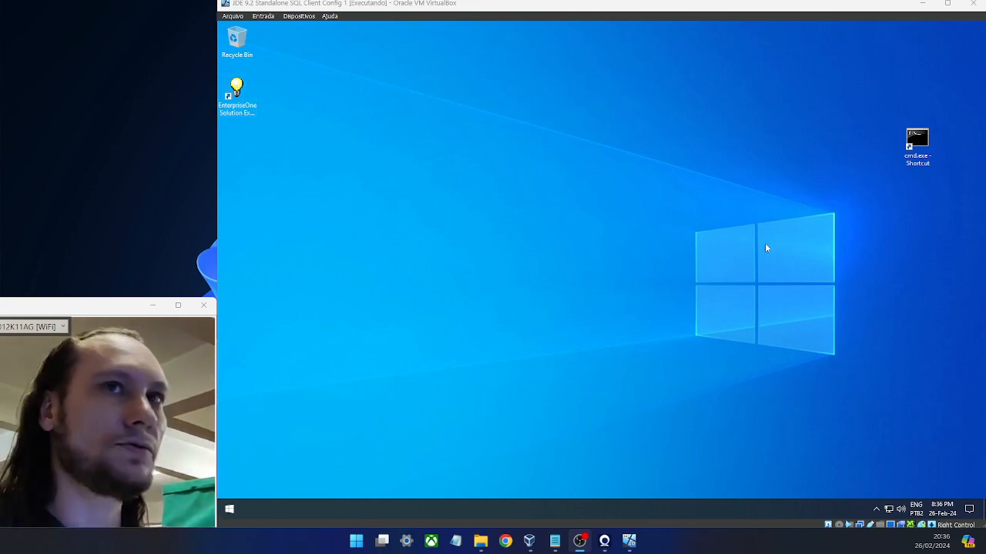
- Drag the cmd.exe shortcut on the VM desktop into the left column below the Recycle Bin
{"action": "left_click_drag", "start_coordinate": [909, 142], "coordinate": [239, 96]}
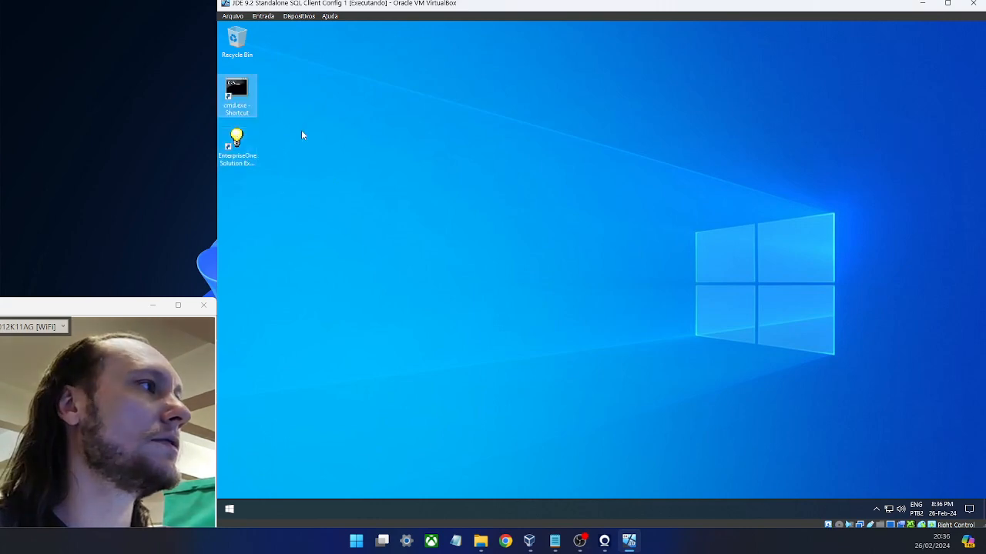
- Run cmd.exe as administrator and list the accounts with net user, highlighting Administrator
{"action": "right_click", "coordinate": [239, 91]}
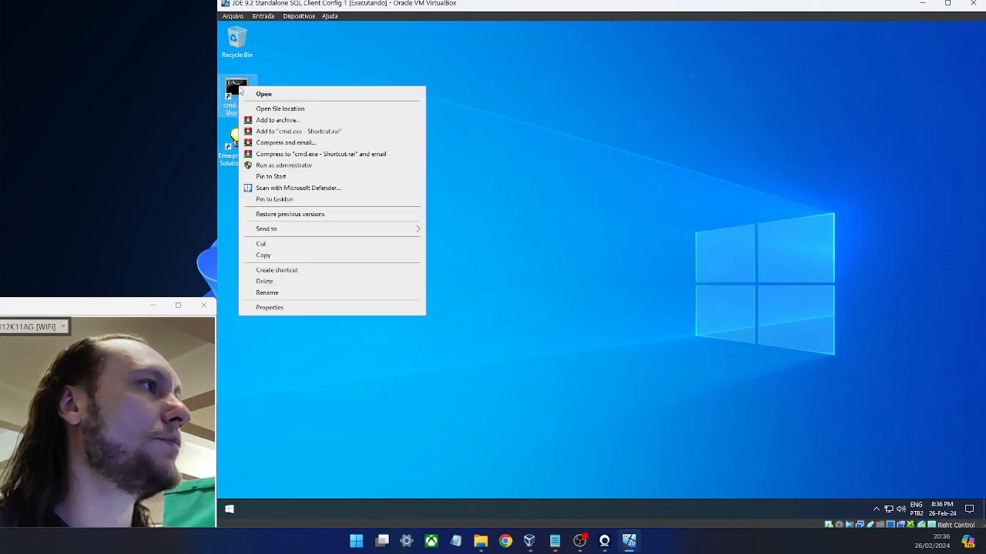
{"action": "left_click", "coordinate": [297, 166]}
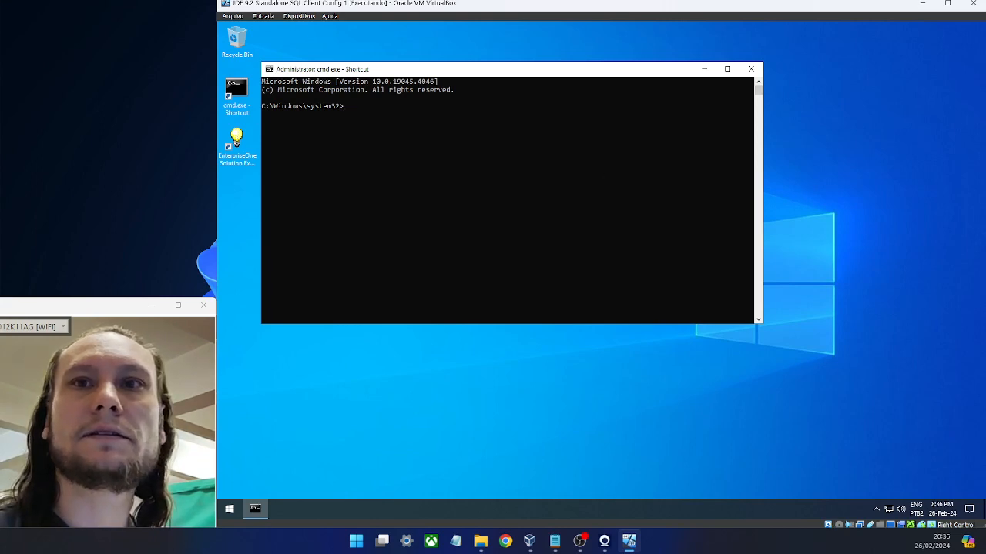
{"action": "type", "text": "ne"}
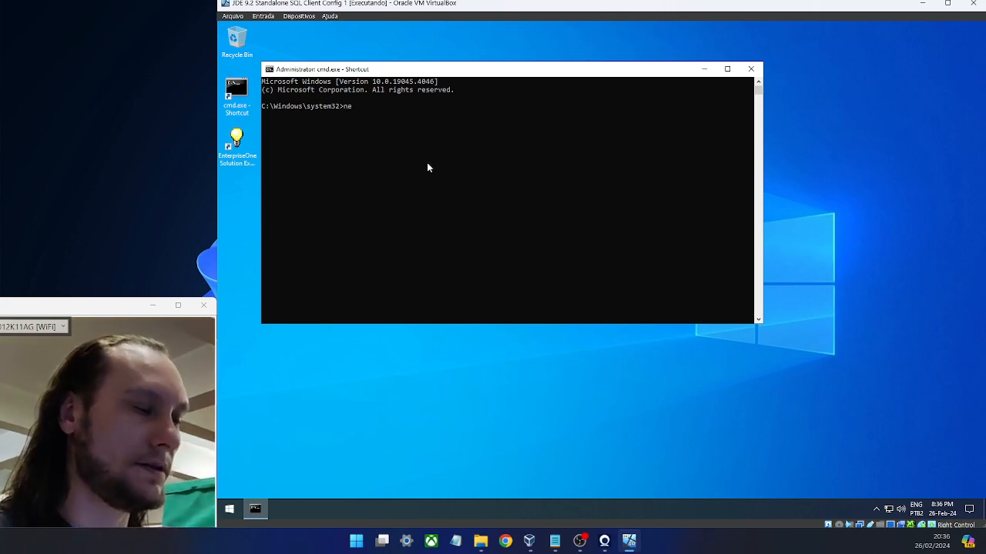
{"action": "type", "text": "t user"}
{"action": "key", "text": "Return"}
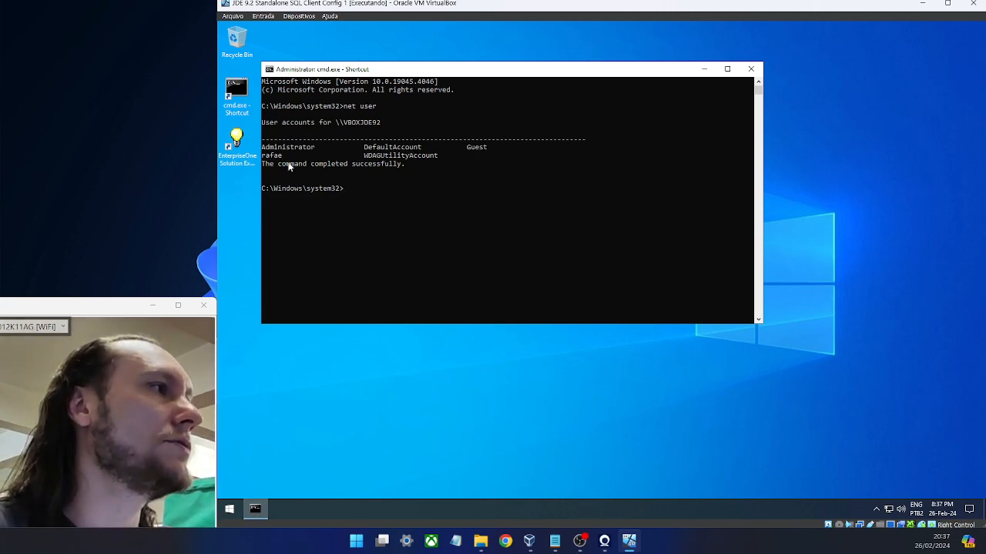
{"action": "double_click", "coordinate": [271, 155]}
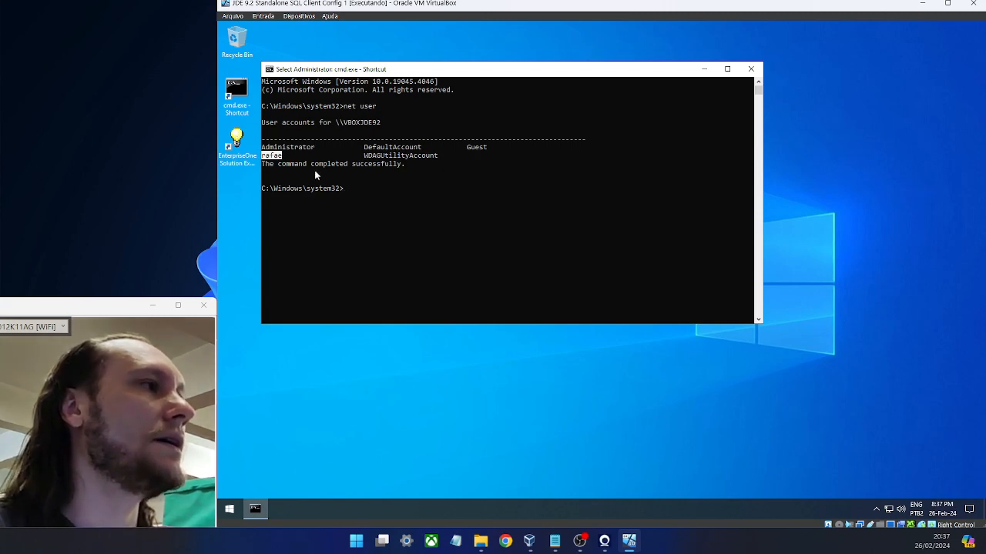
{"action": "left_click_drag", "start_coordinate": [312, 149], "coordinate": [262, 150]}
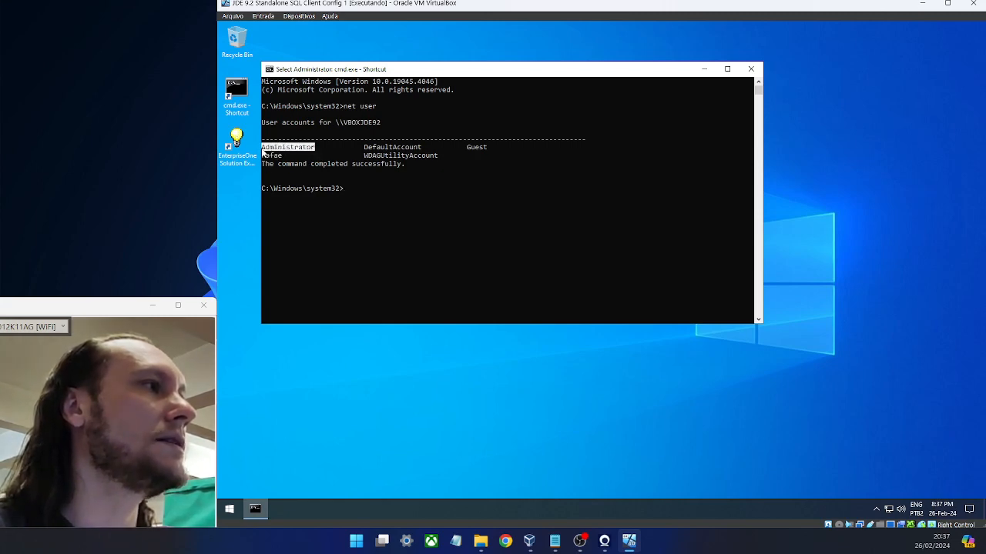
{"action": "left_click", "coordinate": [344, 190]}
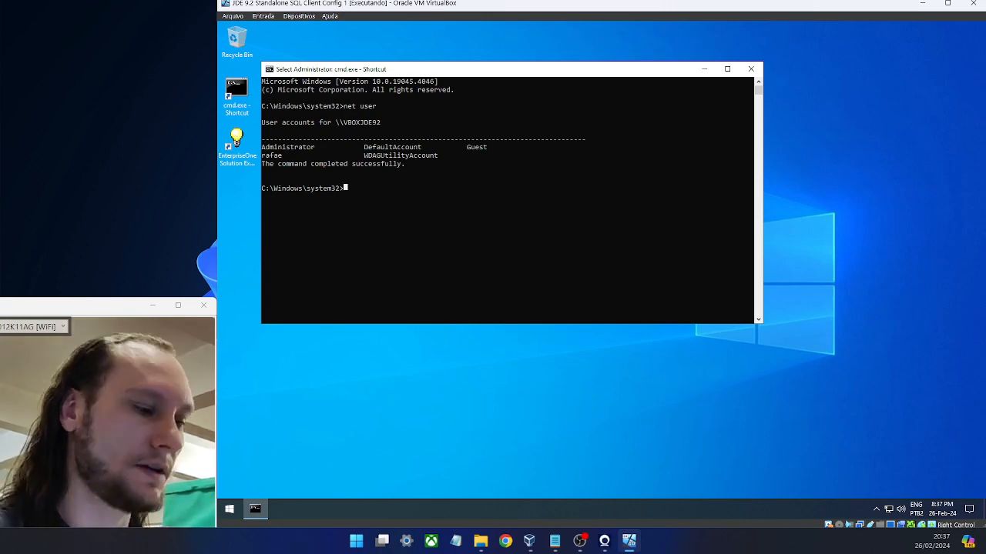
- Run net localgroup and highlight the ORA_DBA group in the listing
{"action": "key", "text": "Escape"}
{"action": "type", "text": "net"}
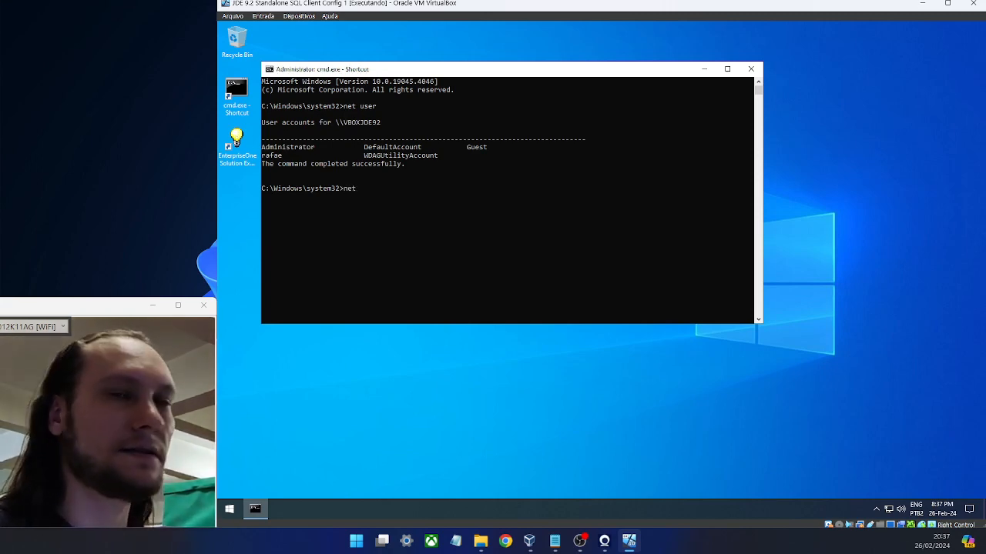
{"action": "type", "text": " local"}
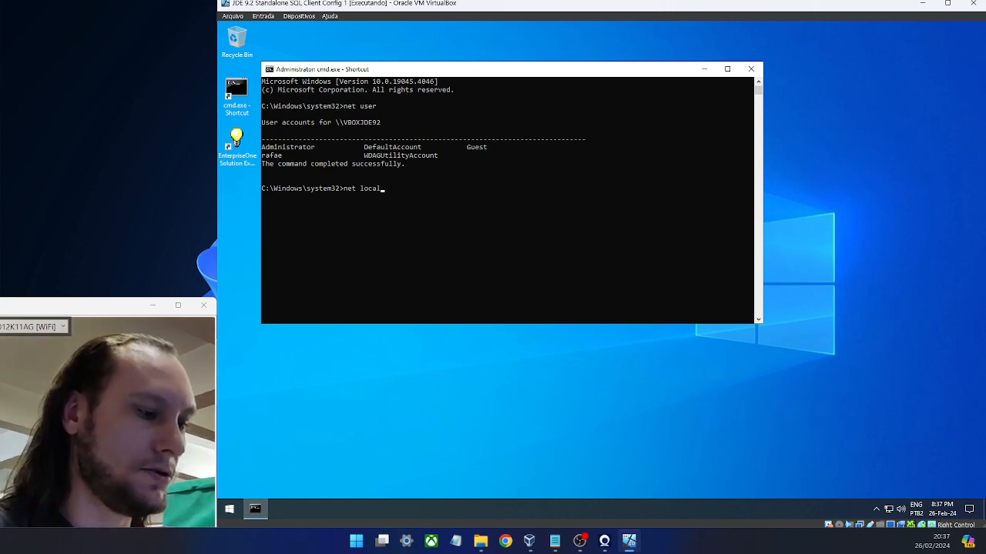
{"action": "type", "text": "gr"}
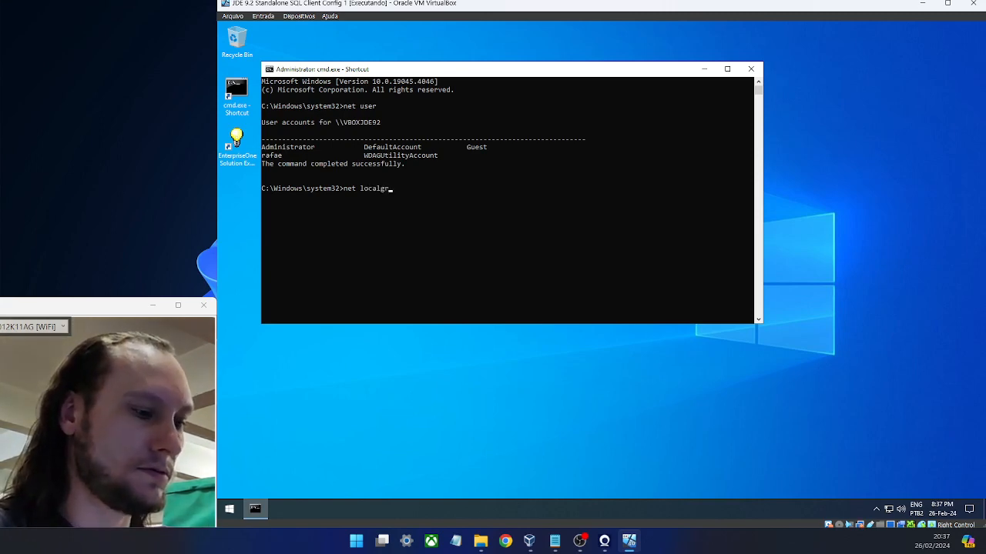
{"action": "type", "text": "oup"}
{"action": "key", "text": "Return"}
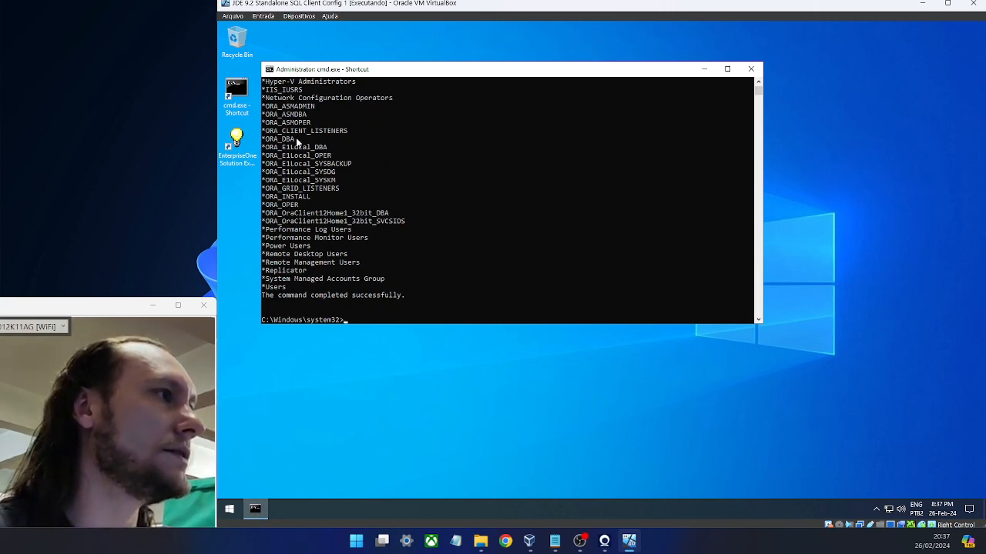
{"action": "left_click_drag", "start_coordinate": [294, 140], "coordinate": [264, 142]}
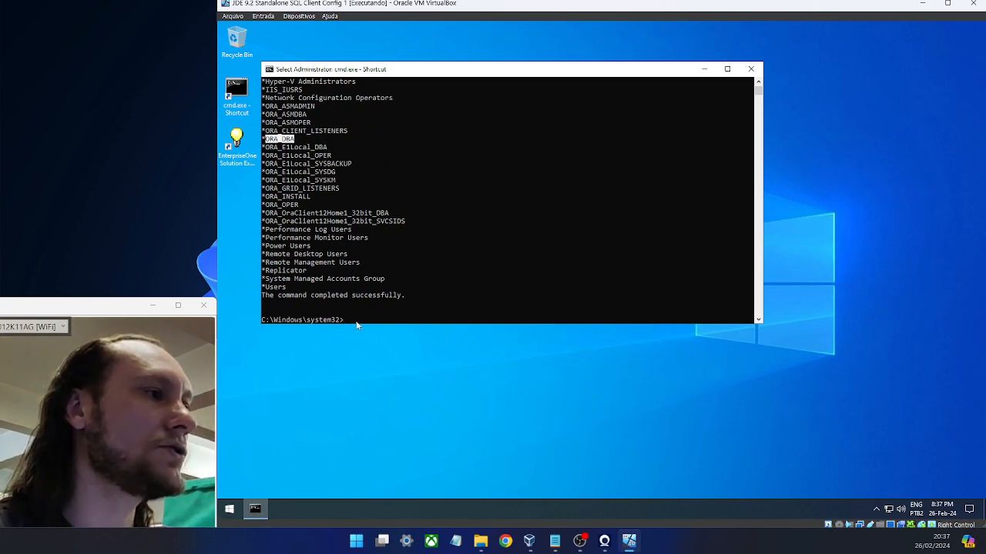
{"action": "left_click", "coordinate": [345, 321]}
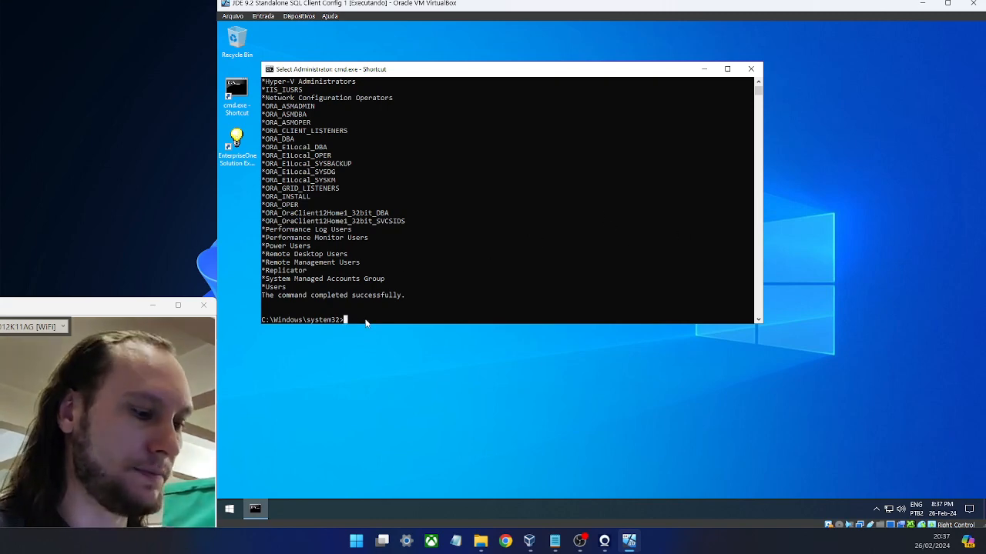
- Add the local user account to ORA_DBA with net localgroup /add, getting error 1378 (already a member)
{"action": "type", "text": "net "}
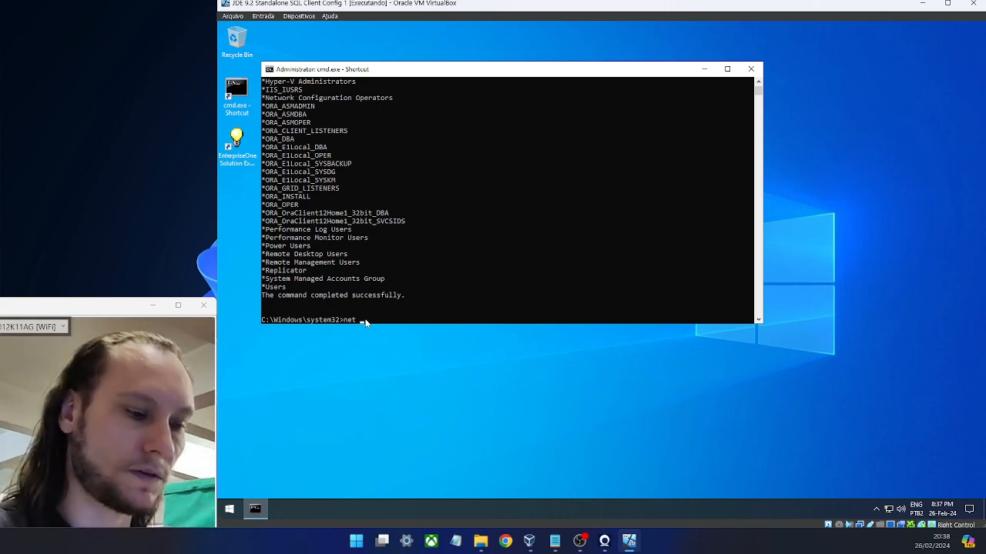
{"action": "type", "text": "local"}
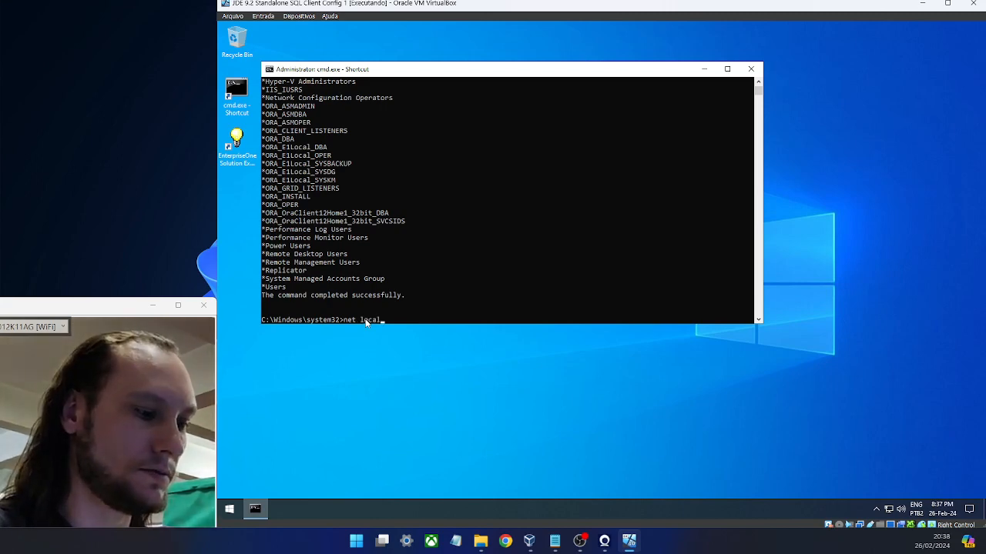
{"action": "type", "text": "group"}
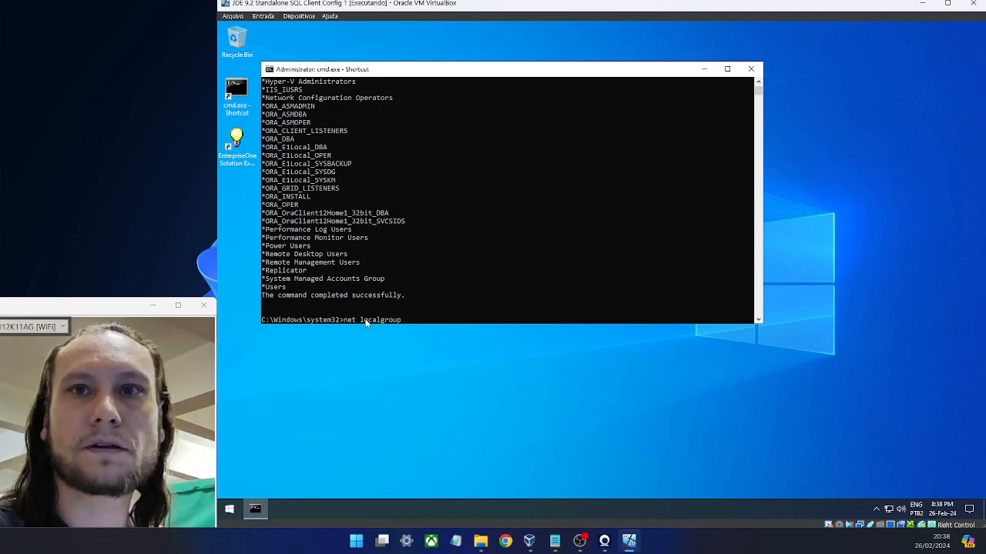
{"action": "type", "text": " ora_"}
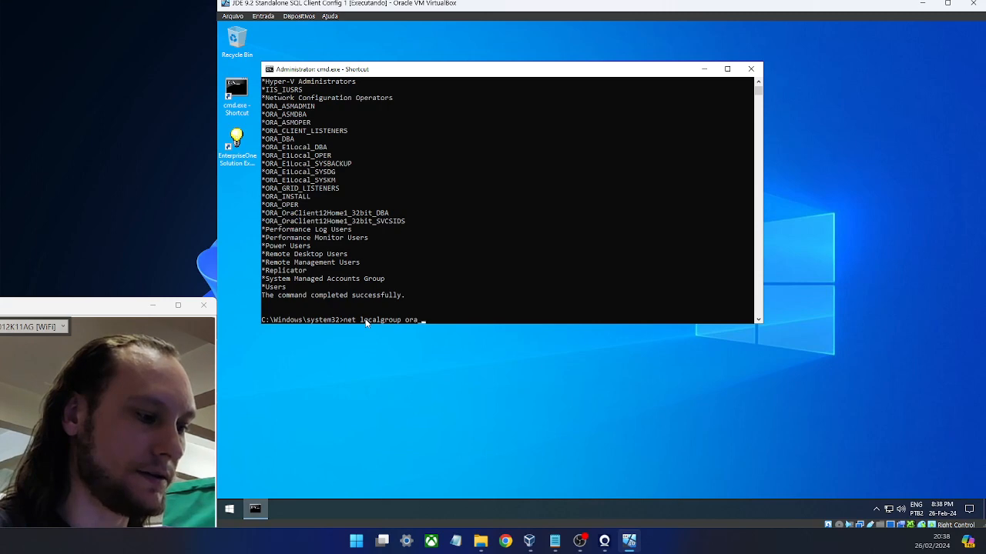
{"action": "type", "text": " db"}
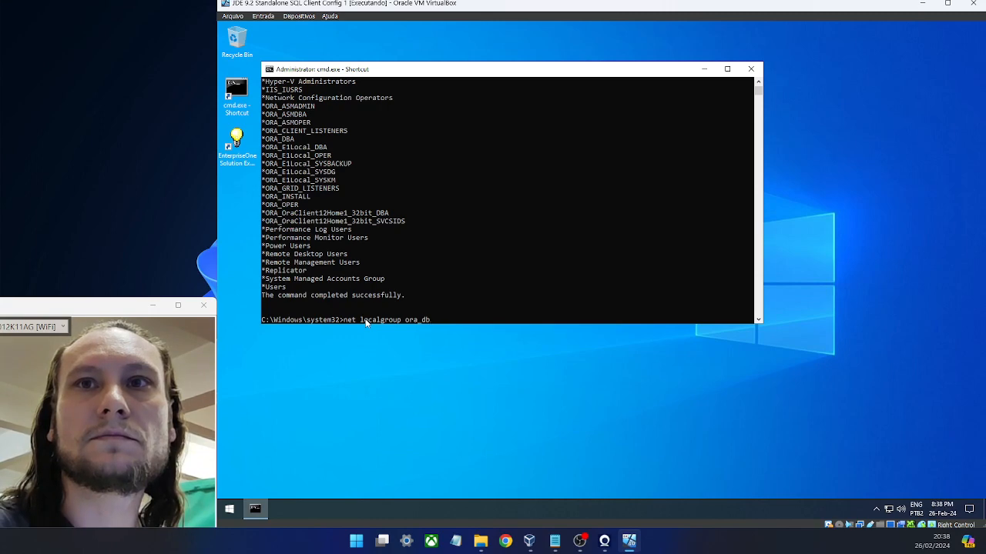
{"action": "type", "text": "a "}
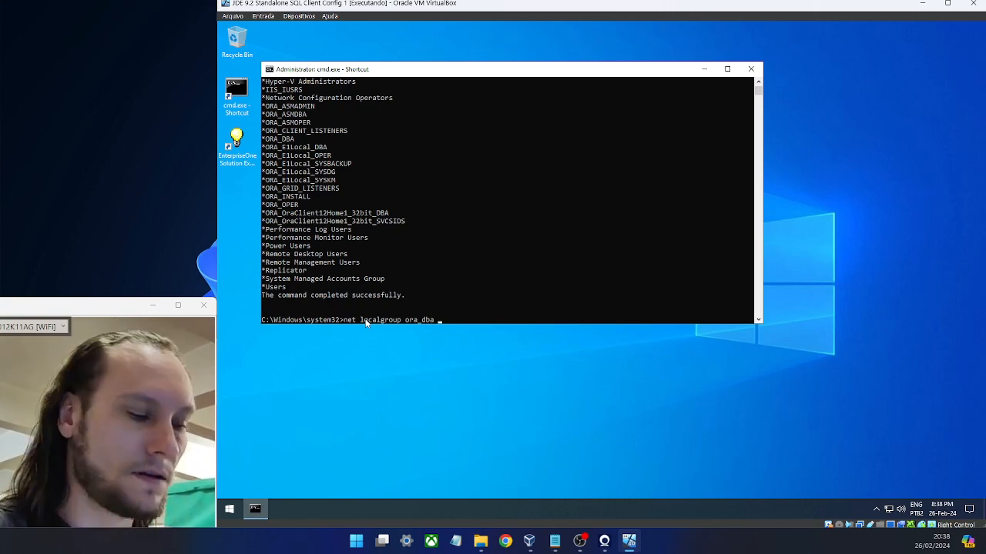
{"action": "type", "text": "raf"}
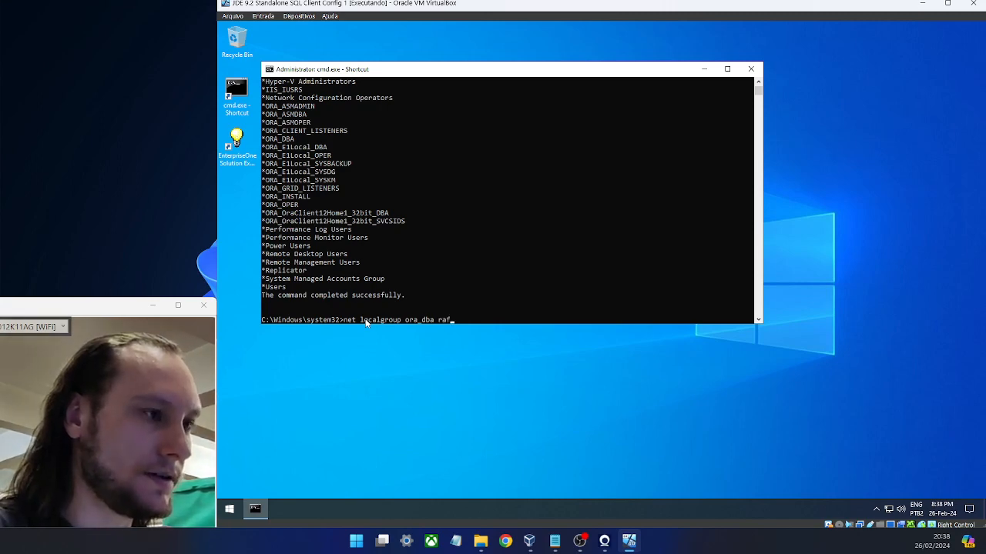
{"action": "type", "text": "ae"}
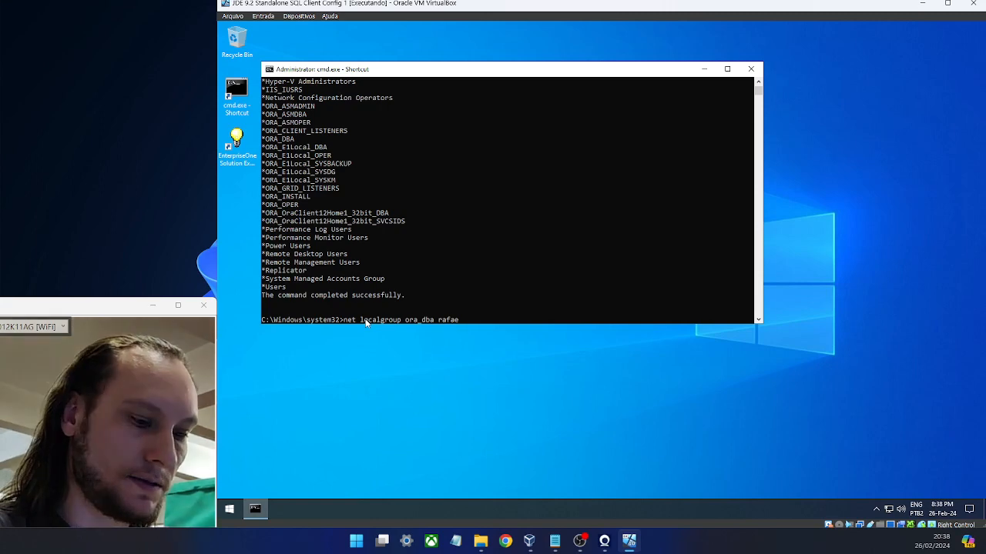
{"action": "type", "text": " /add"}
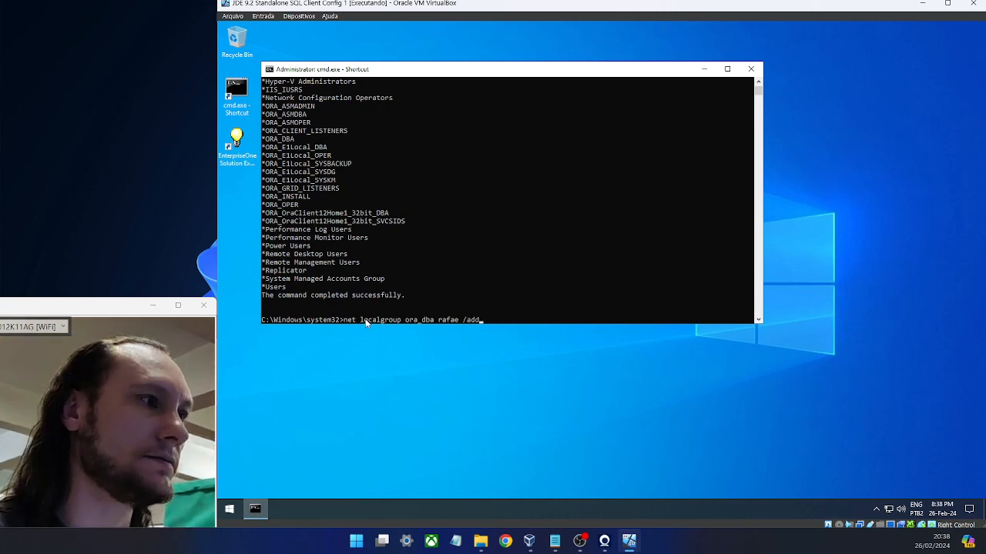
{"action": "key", "text": "Return"}
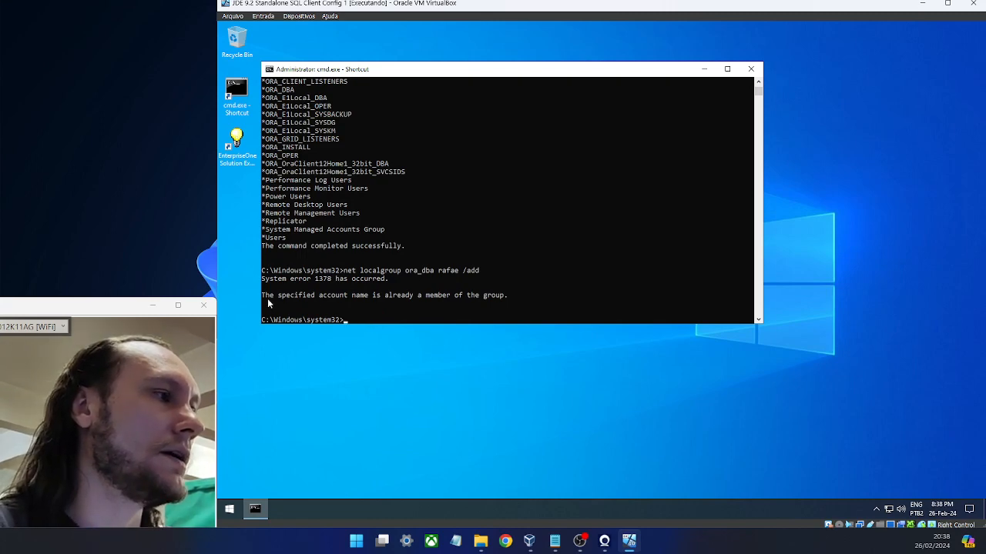
{"action": "left_click_drag", "start_coordinate": [262, 295], "coordinate": [510, 301]}
{"action": "left_click", "coordinate": [521, 287]}
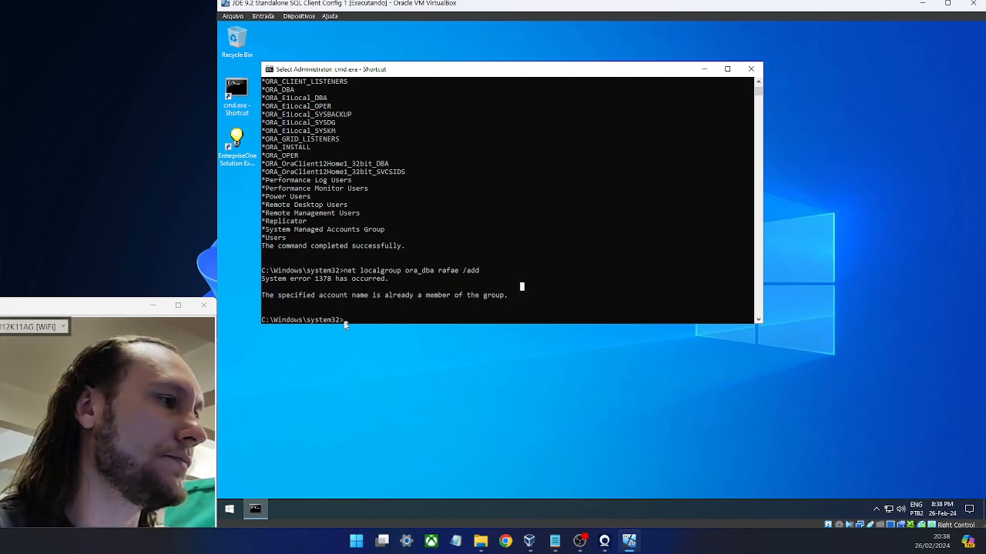
{"action": "left_click", "coordinate": [344, 320]}
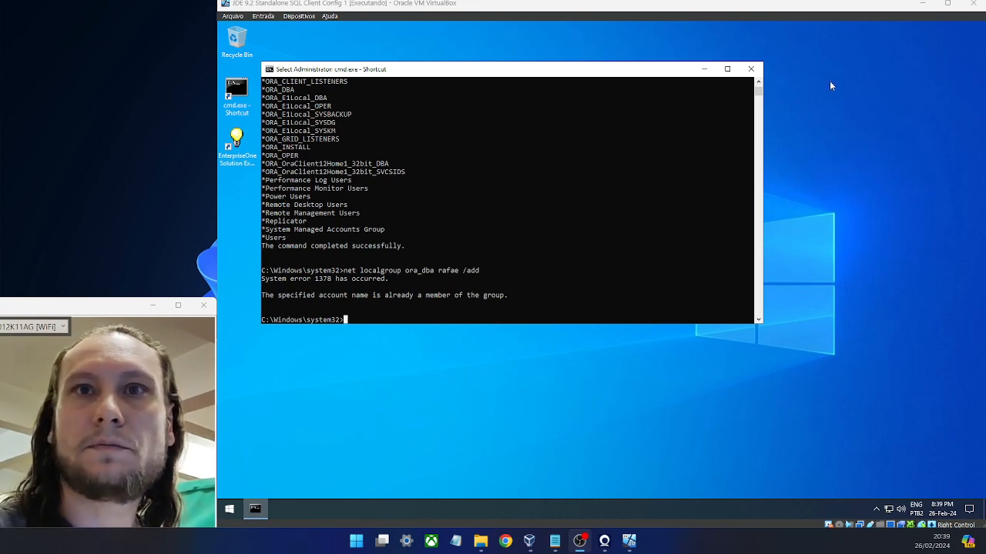
{"action": "left_click", "coordinate": [345, 320]}
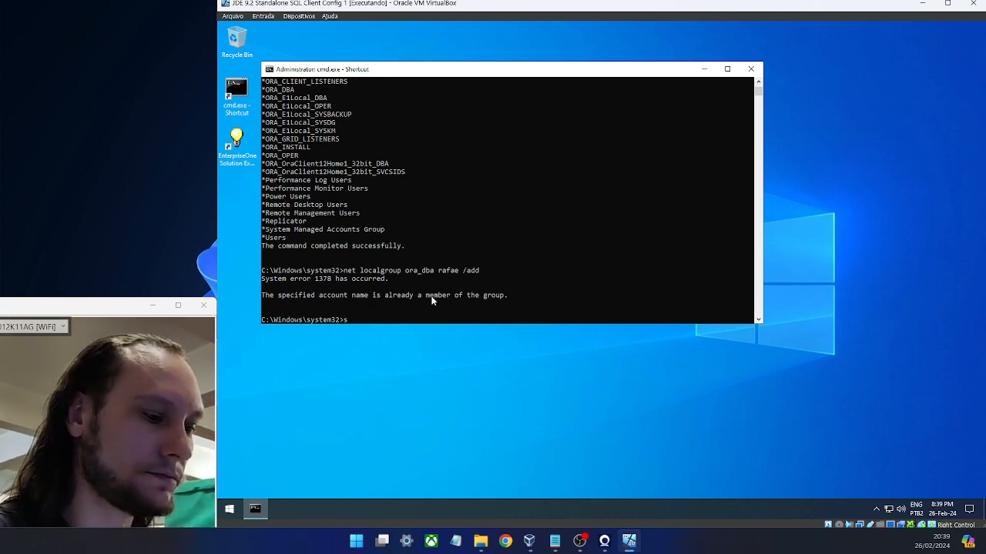
- Run sqlplus / as sysdba, which fails with ORA-01017 invalid username/password; logon denied
{"action": "type", "text": "sqlplus"}
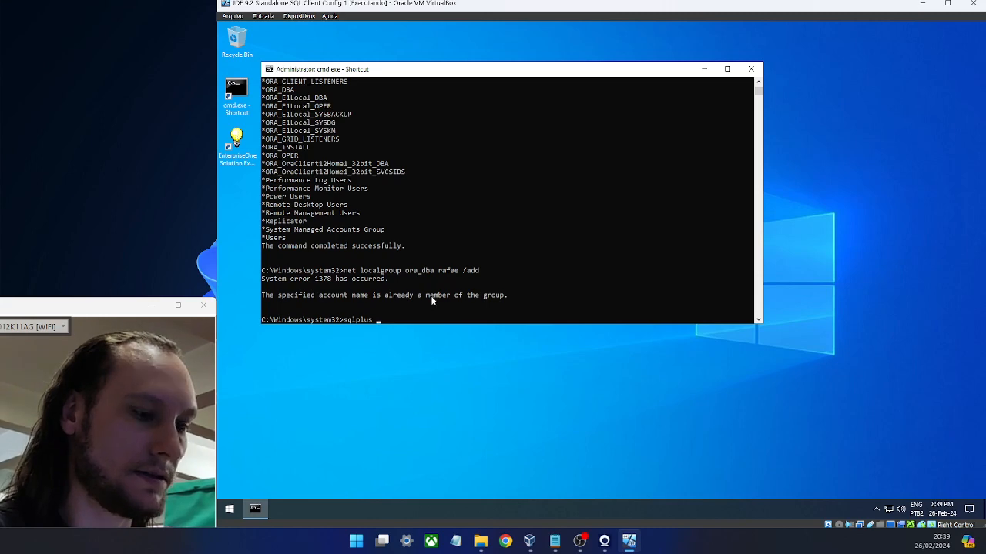
{"action": "type", "text": " / as"}
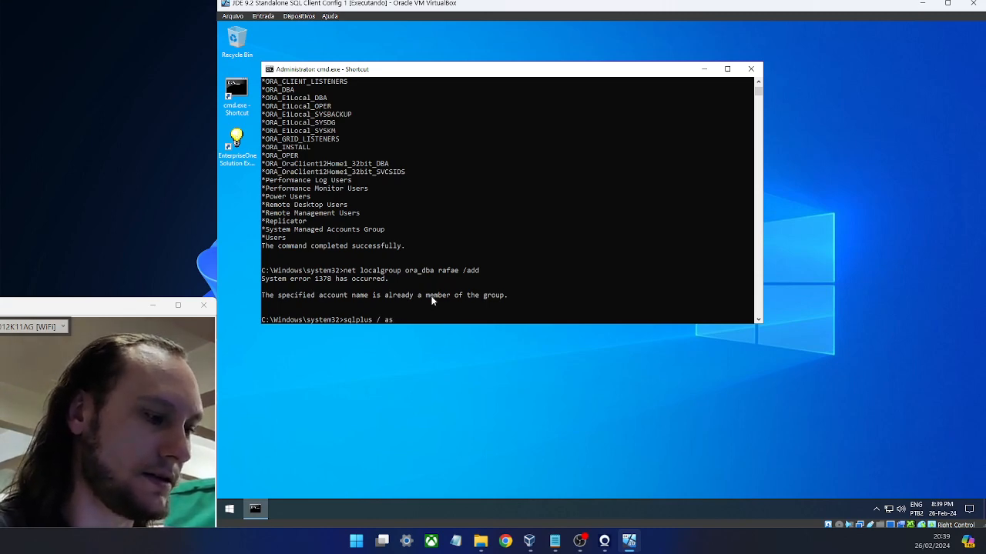
{"action": "type", "text": " sysdba"}
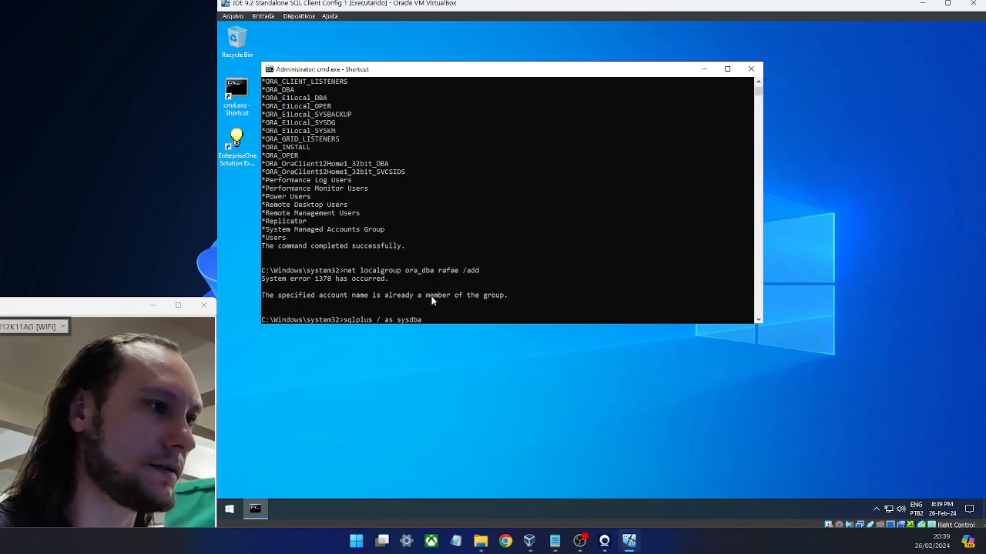
{"action": "key", "text": "Return"}
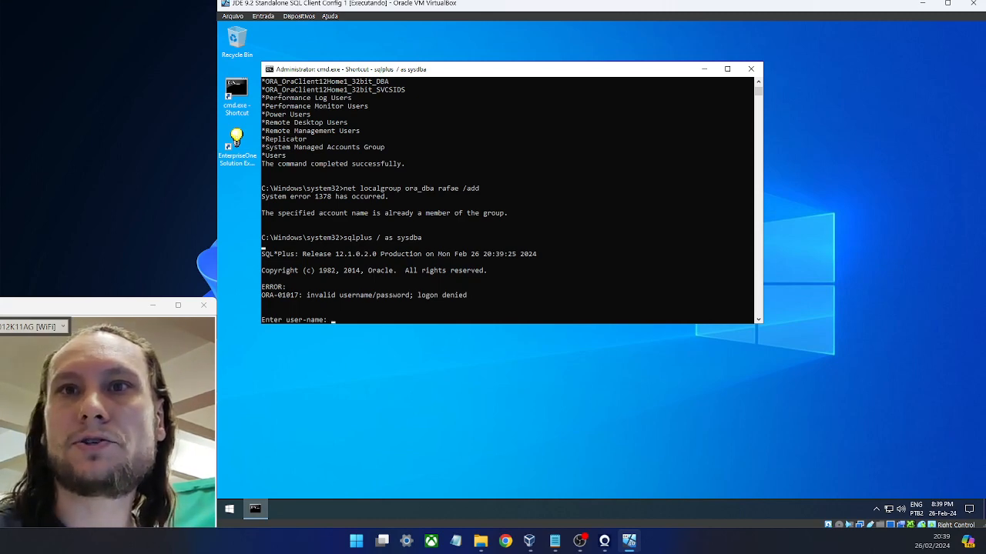
{"action": "key", "text": "alt+Tab"}
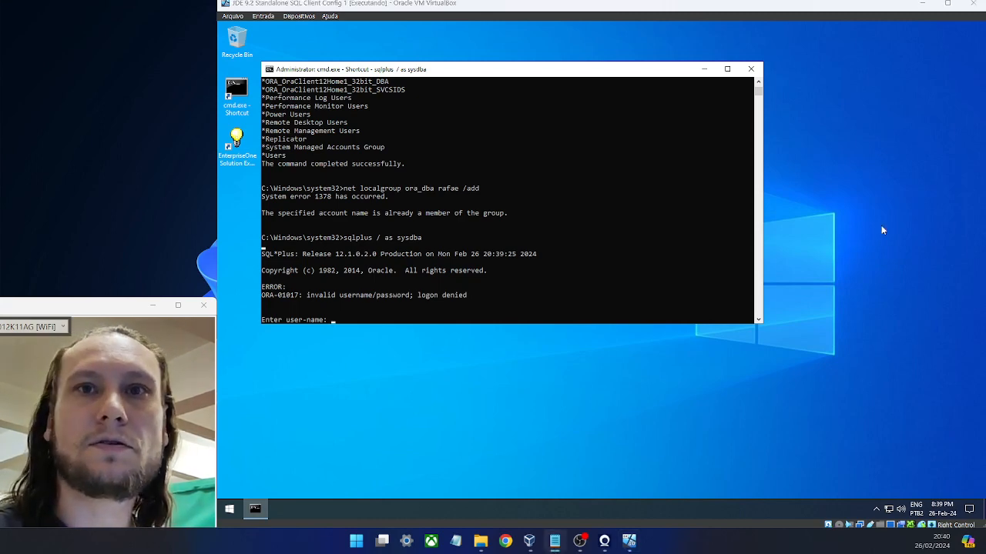
{"action": "left_click", "coordinate": [745, 195]}
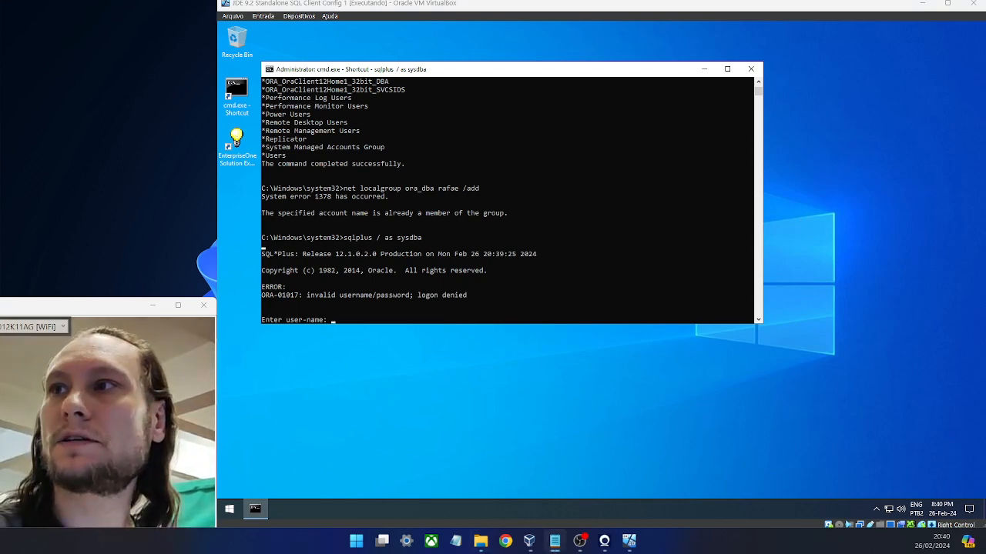
{"action": "left_click", "coordinate": [594, 36]}
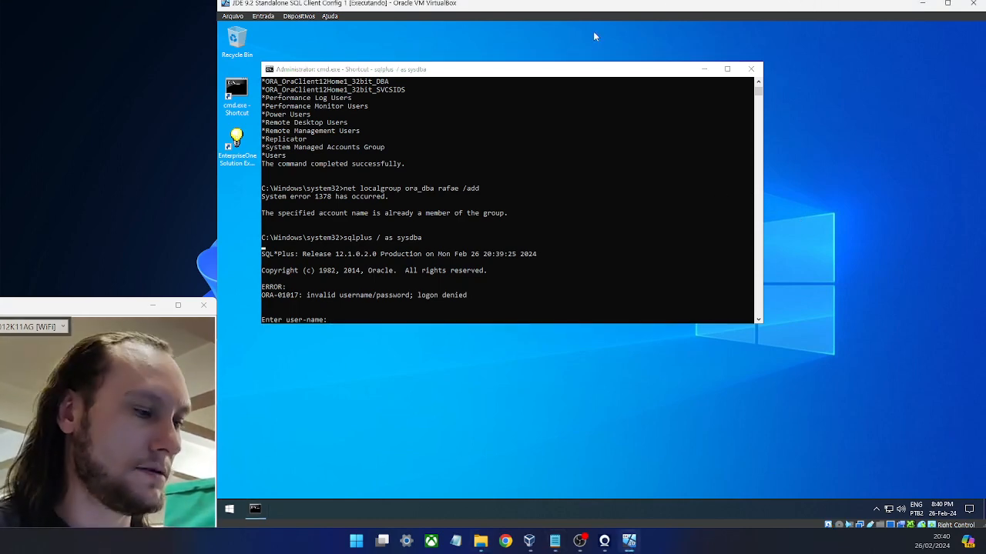
{"action": "key", "text": "super+e"}
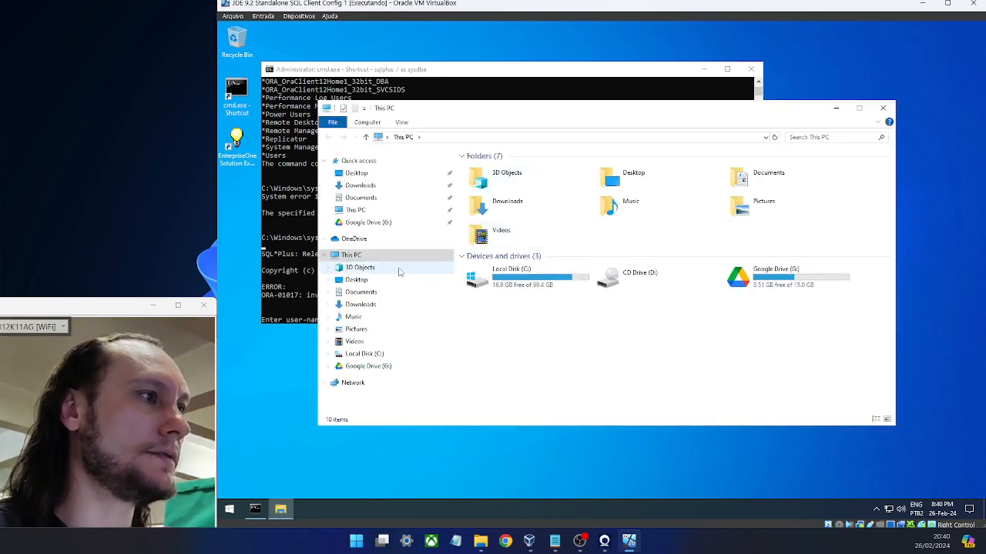
- Browse Local Disk (C:) to the Oracle\E1Local\NETWORK\ADMIN folder
{"action": "double_click", "coordinate": [539, 282]}
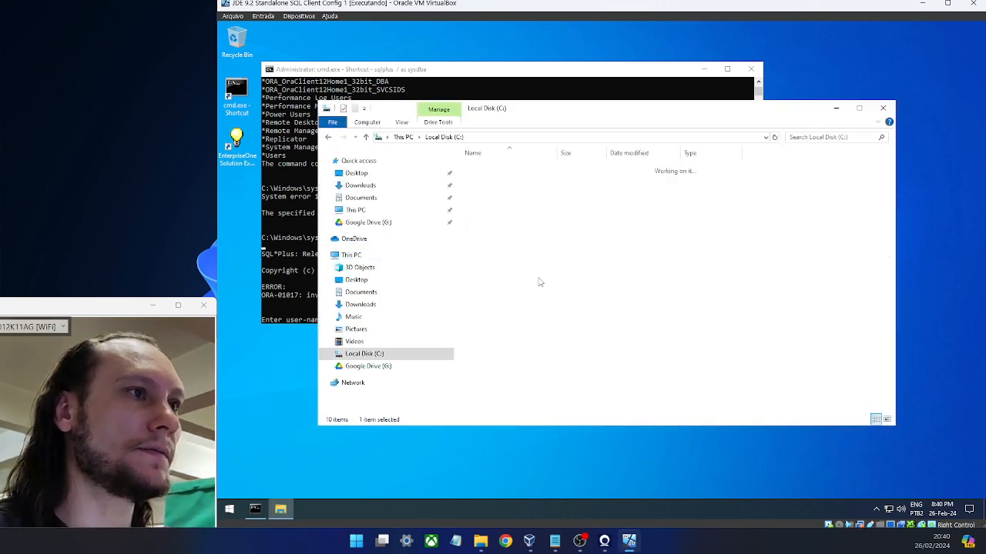
{"action": "left_click", "coordinate": [496, 189]}
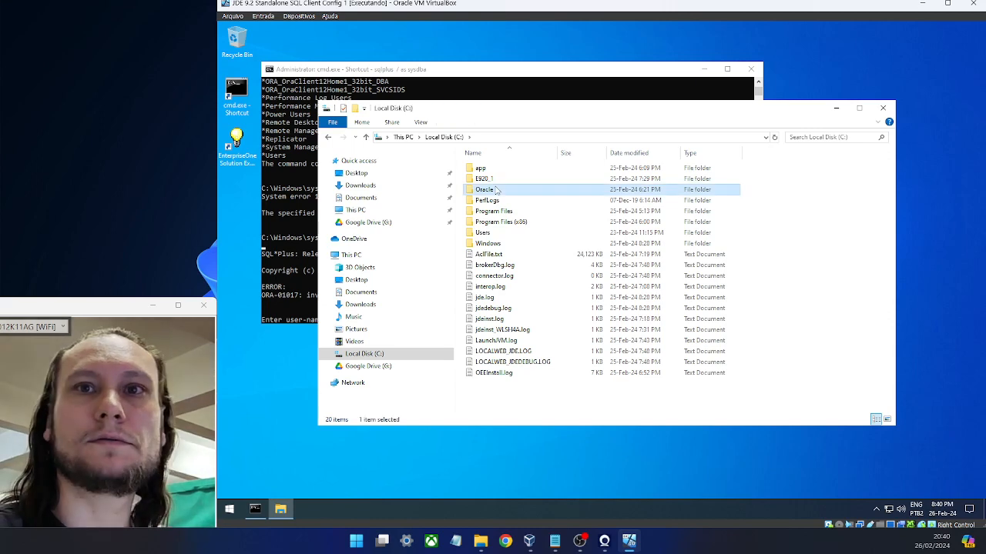
{"action": "double_click", "coordinate": [497, 188]}
{"action": "left_click", "coordinate": [491, 222]}
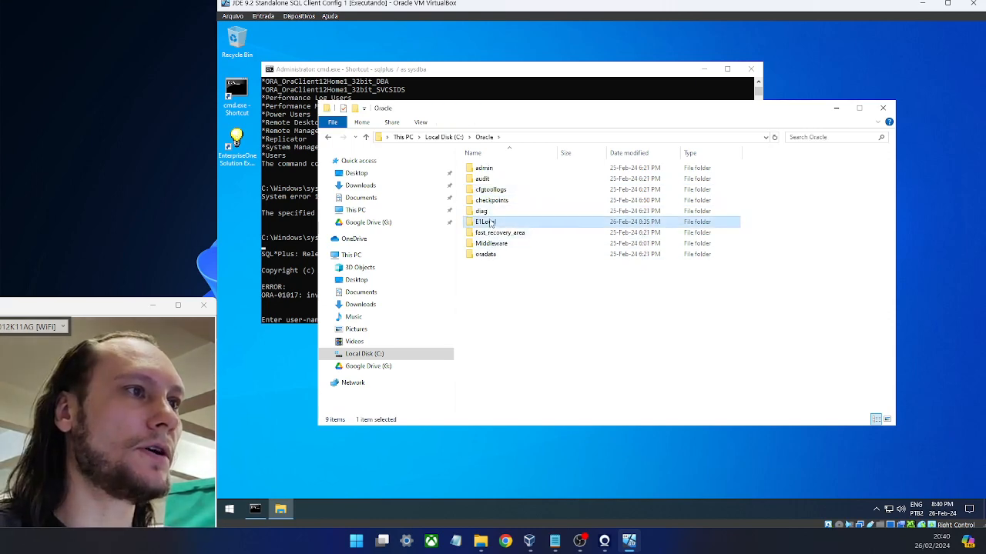
{"action": "double_click", "coordinate": [491, 222]}
{"action": "left_click", "coordinate": [488, 171]}
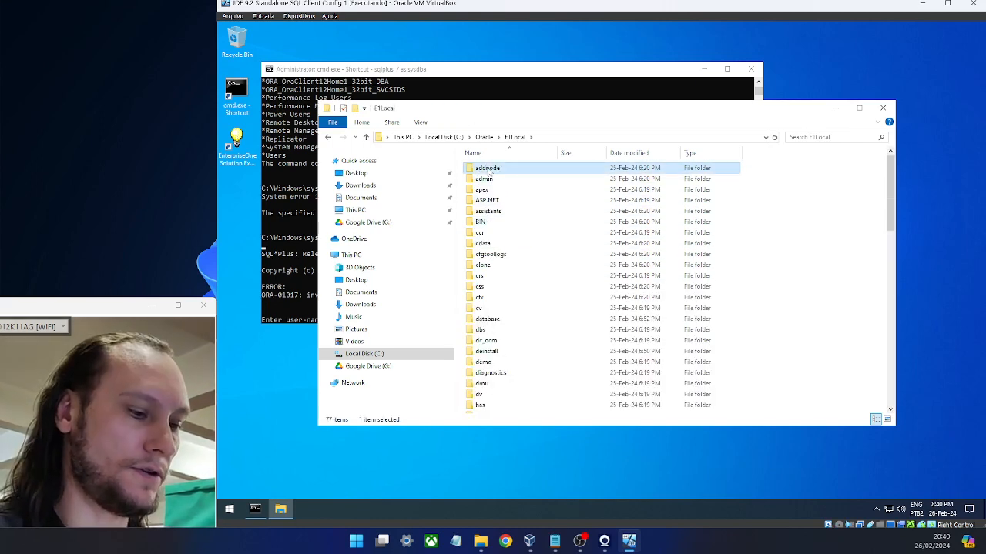
{"action": "key", "text": "n"}
{"action": "double_click", "coordinate": [488, 171]}
{"action": "left_click", "coordinate": [489, 171]}
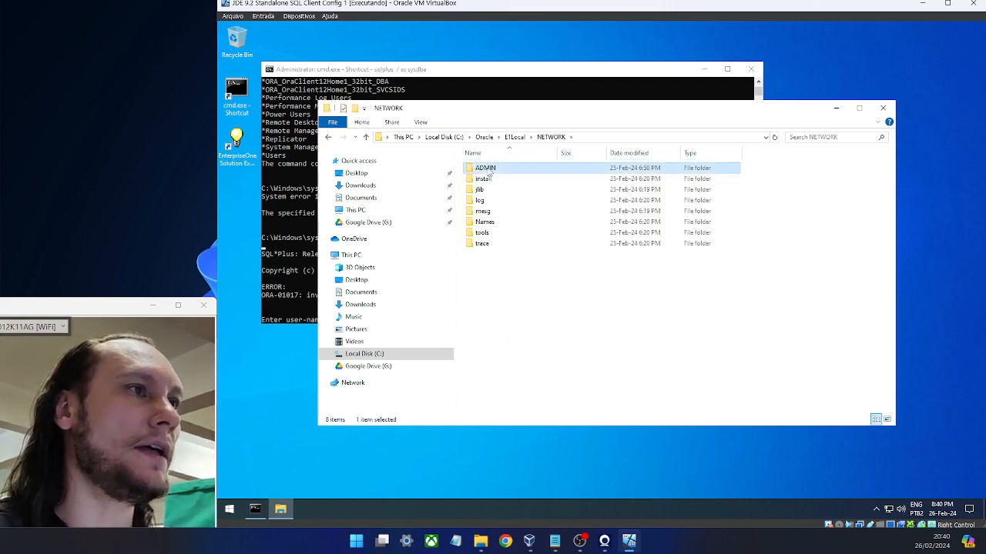
{"action": "double_click", "coordinate": [489, 171]}
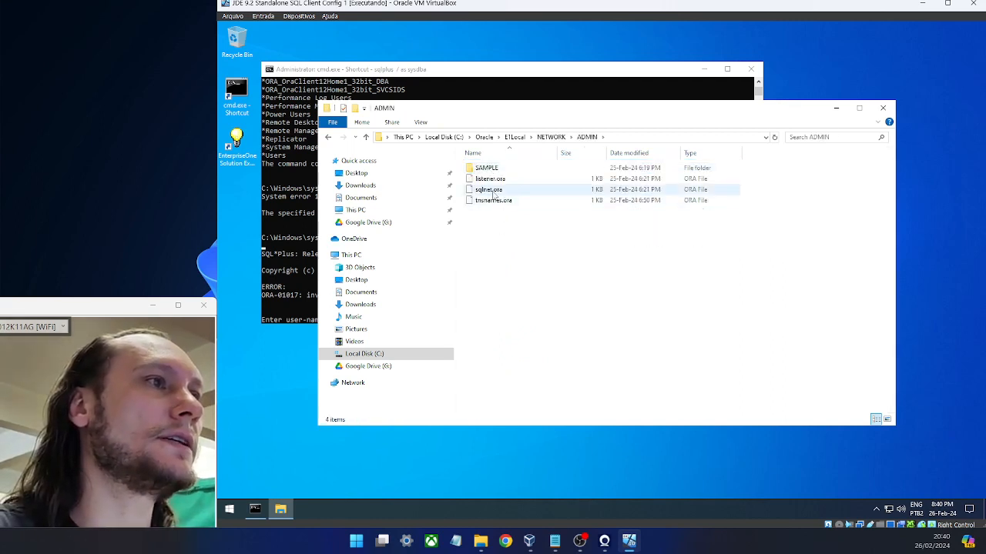
- Dismiss the open-with prompt for sqlnet.ora and enter notepad in the Run box
{"action": "double_click", "coordinate": [490, 190]}
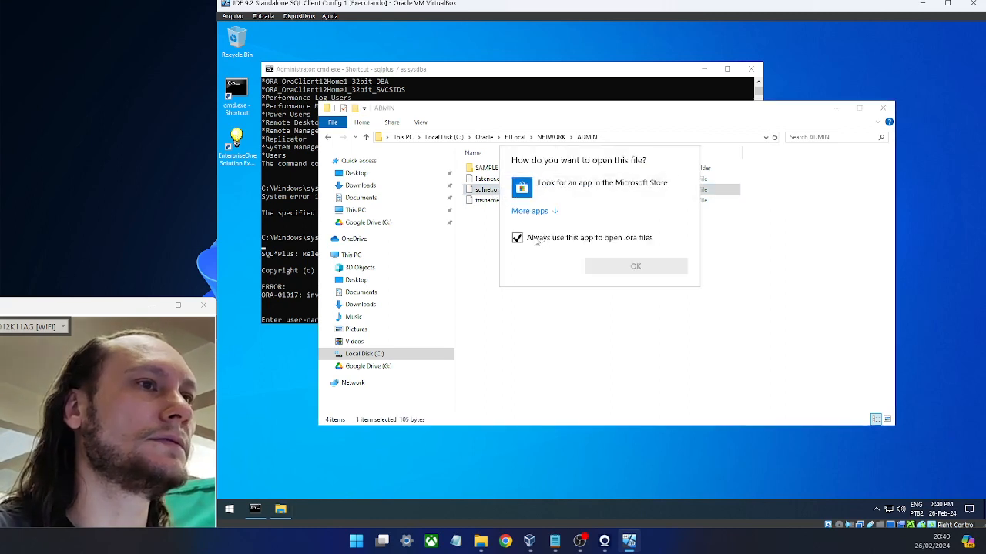
{"action": "left_click", "coordinate": [517, 239]}
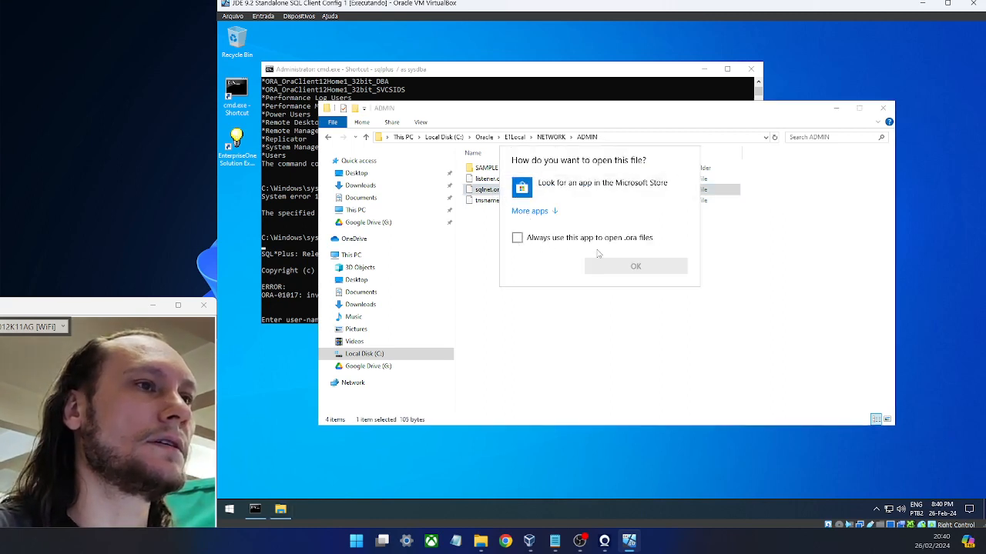
{"action": "left_click", "coordinate": [592, 259]}
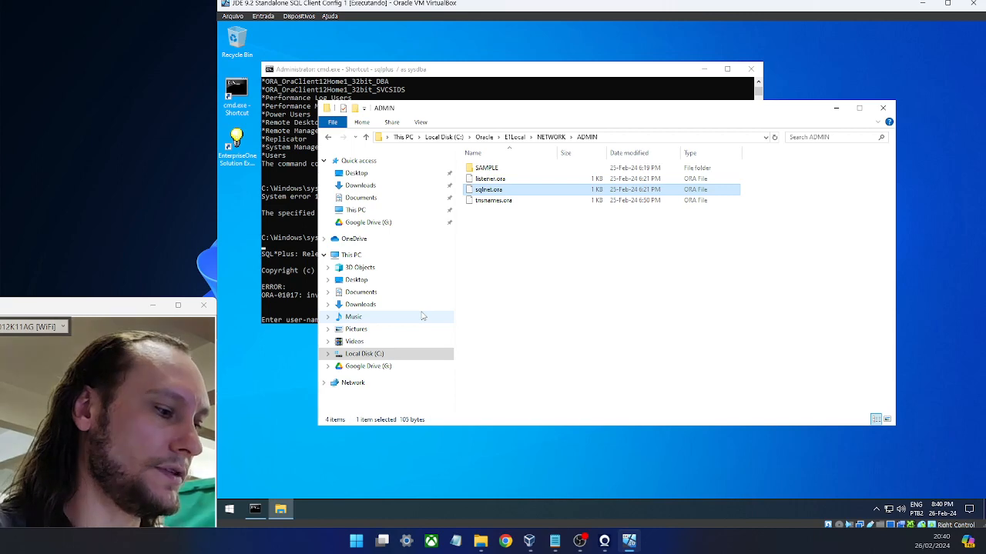
{"action": "key", "text": "super+e"}
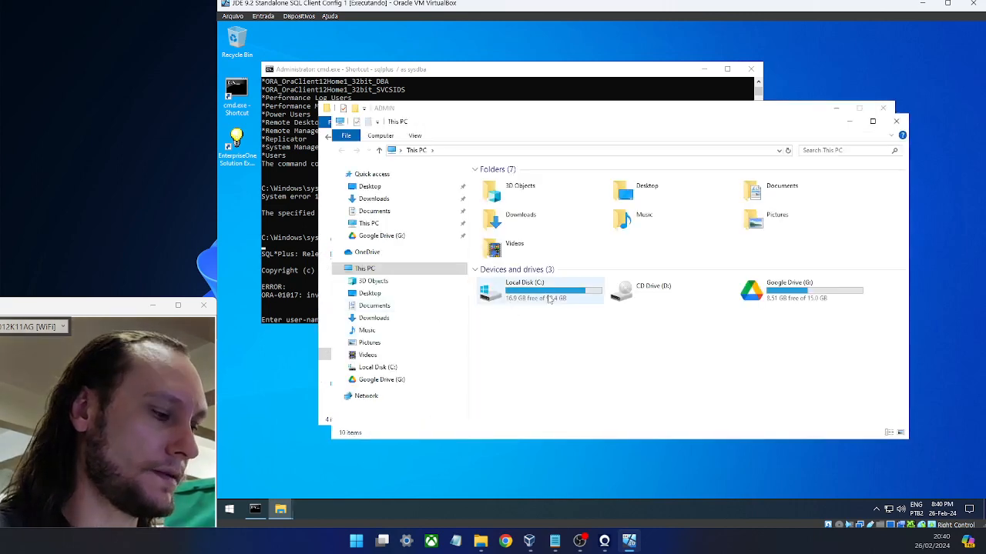
{"action": "key", "text": "super+r"}
{"action": "type", "text": "ne"}
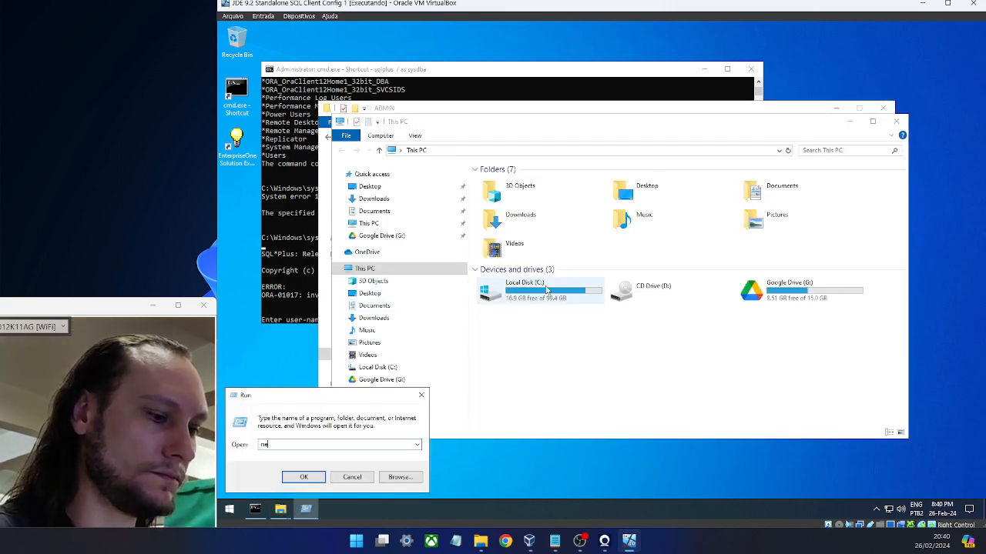
{"action": "type", "text": "otepad"}
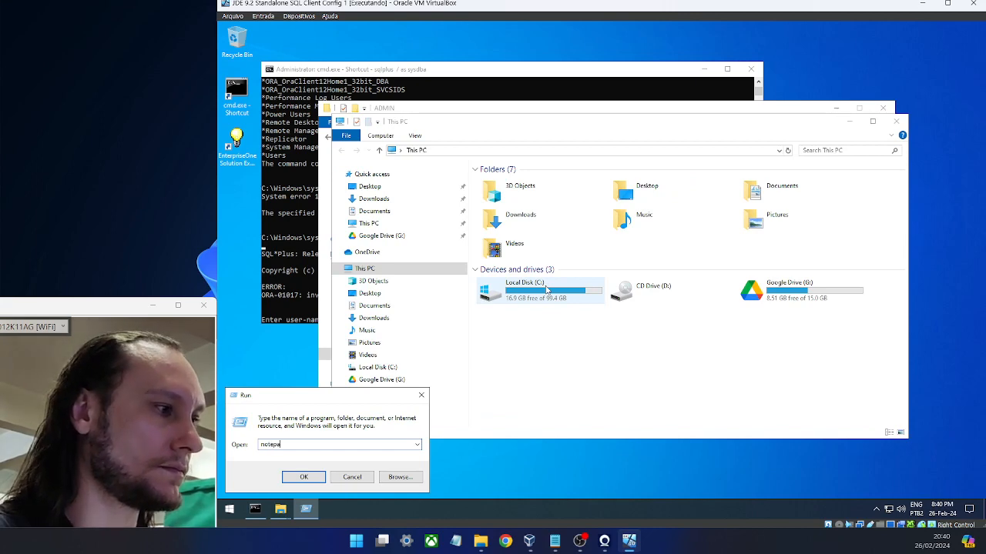
- Launch Notepad and load sqlnet.ora into it by dragging the file in
{"action": "key", "text": "Return"}
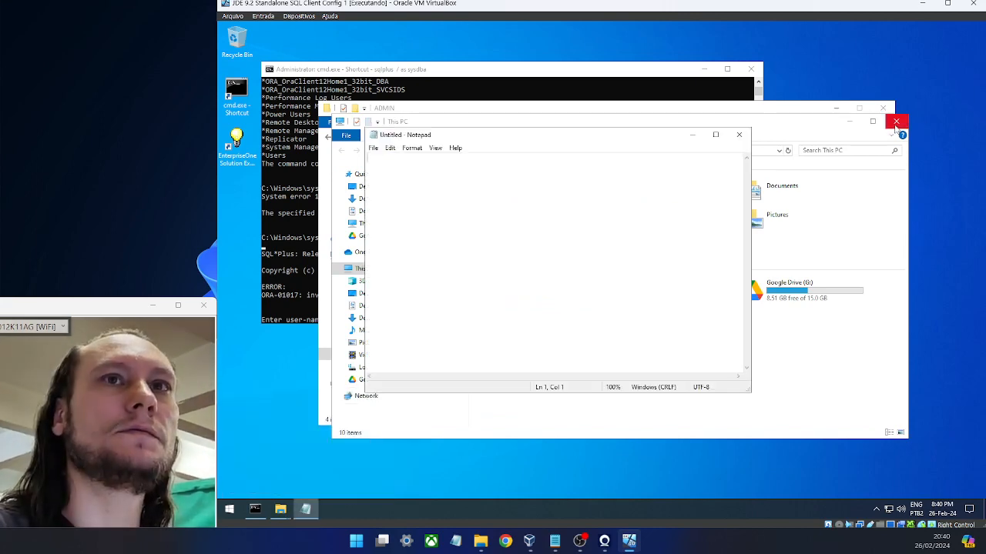
{"action": "left_click", "coordinate": [896, 122]}
{"action": "left_click_drag", "start_coordinate": [584, 136], "coordinate": [681, 229]}
{"action": "left_click_drag", "start_coordinate": [528, 193], "coordinate": [559, 279]}
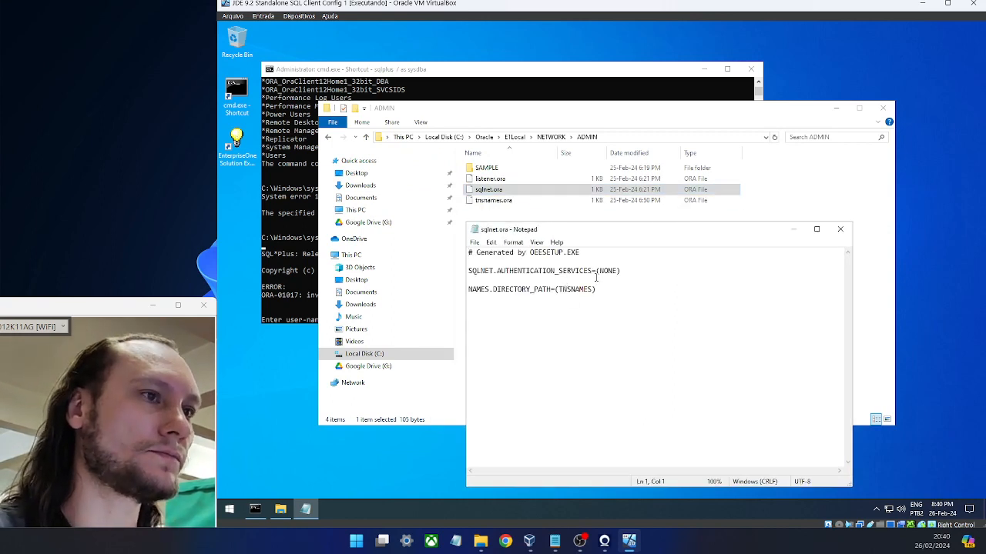
- Change SQLNET.AUTHENTICATION_SERVICES from (NONE) to (NTS), save sqlnet.ora and close Notepad
{"action": "left_click_drag", "start_coordinate": [621, 271], "coordinate": [452, 274]}
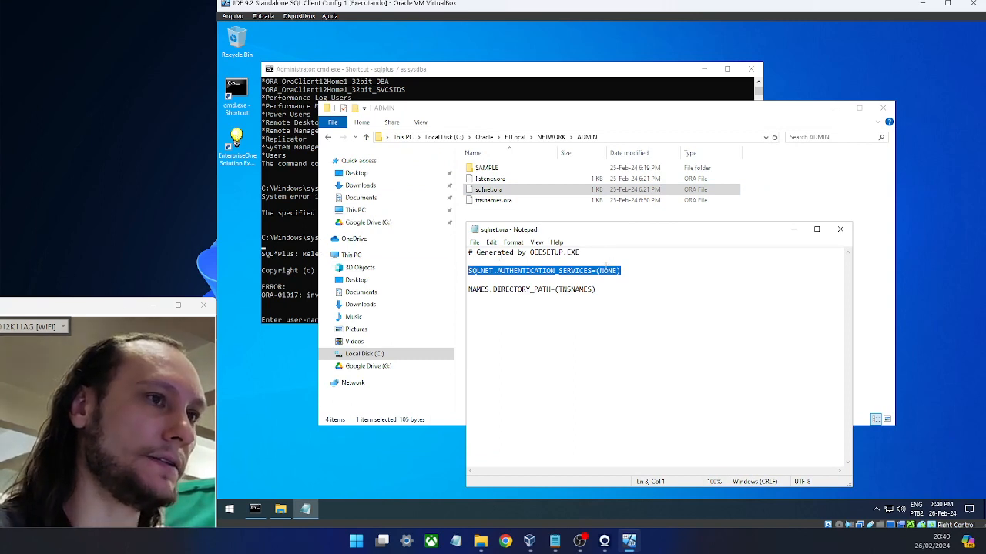
{"action": "left_click_drag", "start_coordinate": [596, 271], "coordinate": [620, 271]}
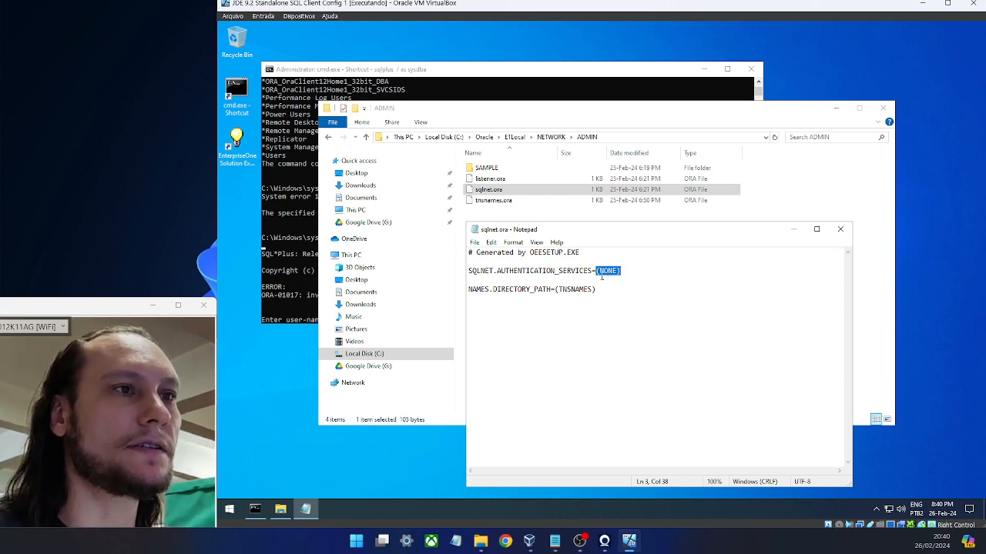
{"action": "left_click", "coordinate": [609, 271]}
{"action": "left_click_drag", "start_coordinate": [607, 271], "coordinate": [599, 271]}
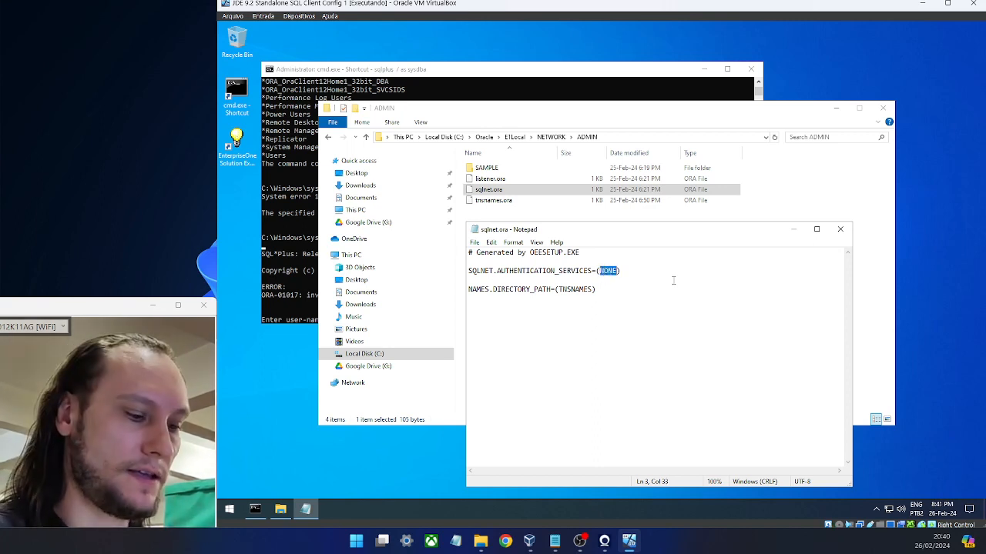
{"action": "type", "text": "NYTS"}
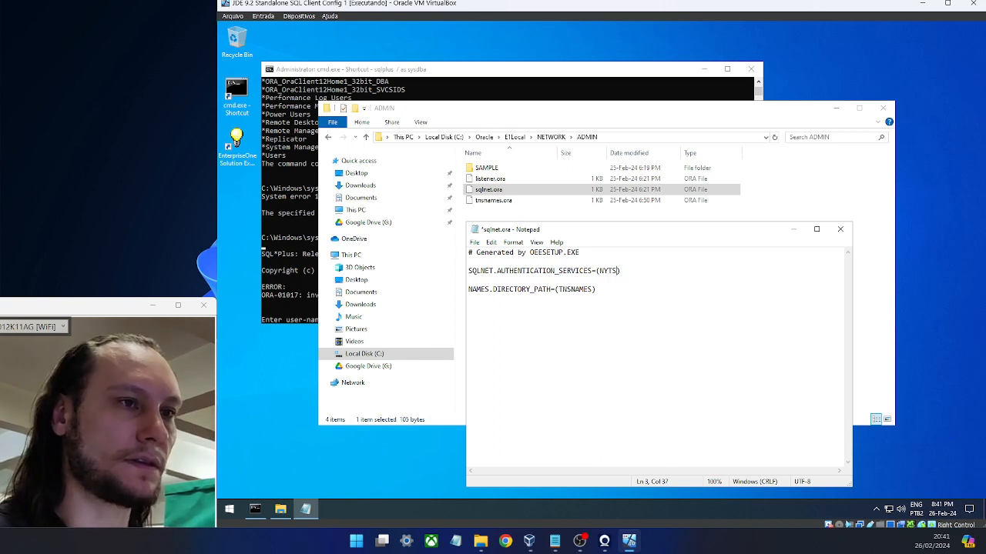
{"action": "key", "text": "BackSpace"}
{"action": "key", "text": "BackSpace"}
{"action": "key", "text": "BackSpace"}
{"action": "type", "text": "T"}
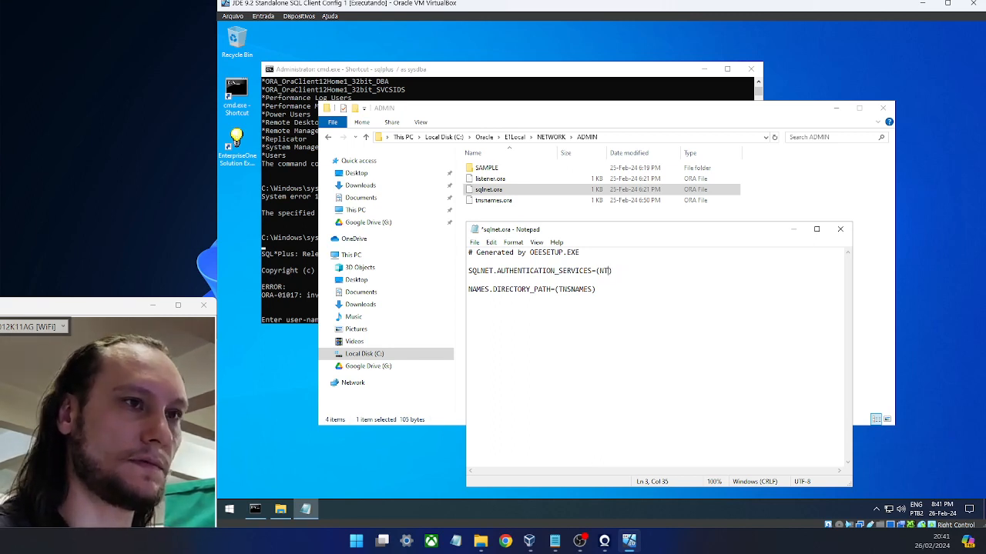
{"action": "type", "text": "S"}
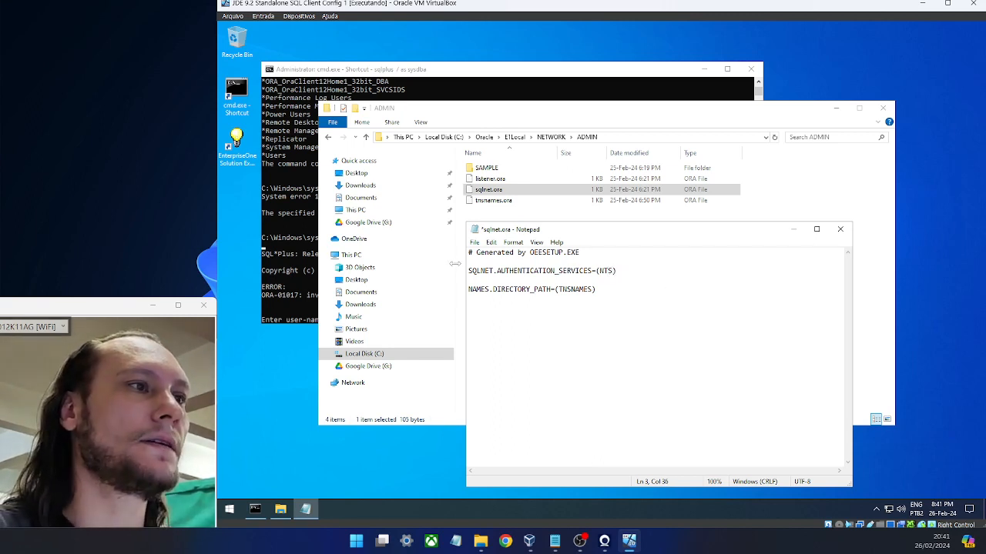
{"action": "left_click", "coordinate": [474, 243]}
{"action": "left_click", "coordinate": [491, 288]}
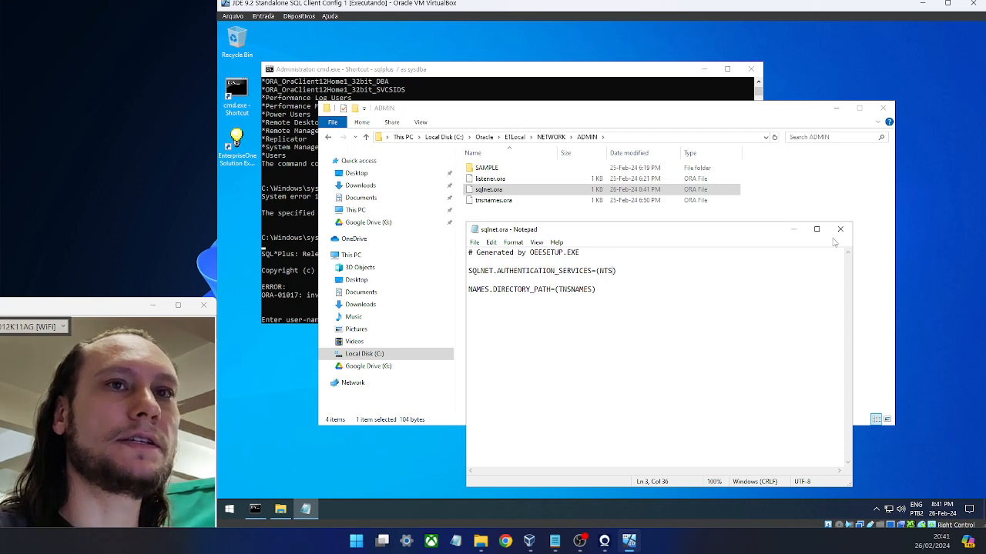
{"action": "left_click", "coordinate": [840, 229]}
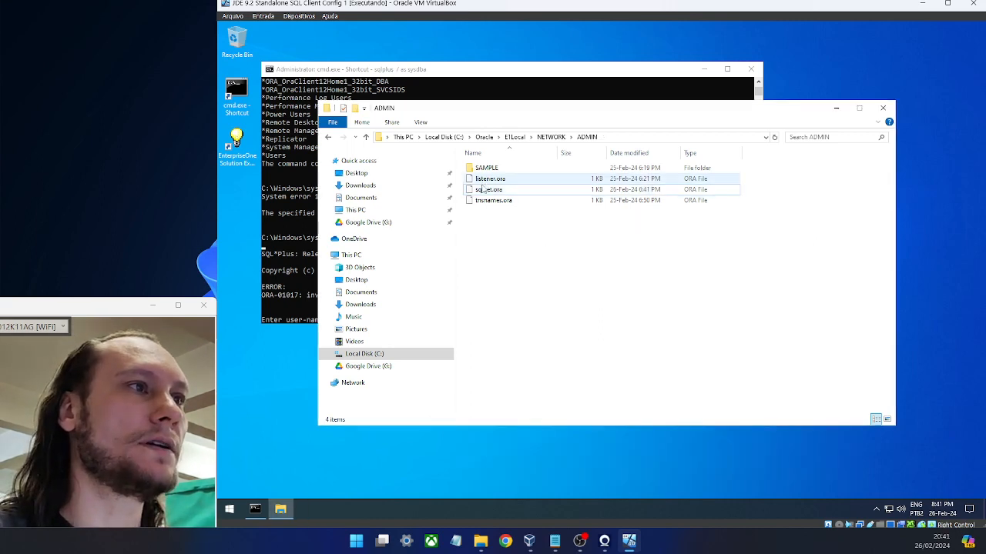
- Copy sqlnet.ora and browse to C:\app\client\...\product\12.1.0\client_1
{"action": "right_click", "coordinate": [499, 190]}
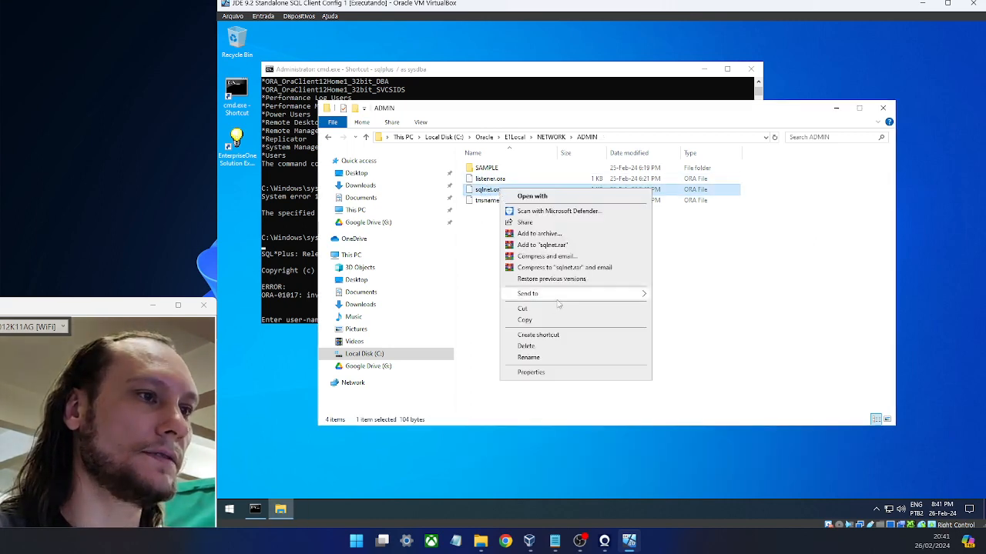
{"action": "left_click", "coordinate": [549, 322]}
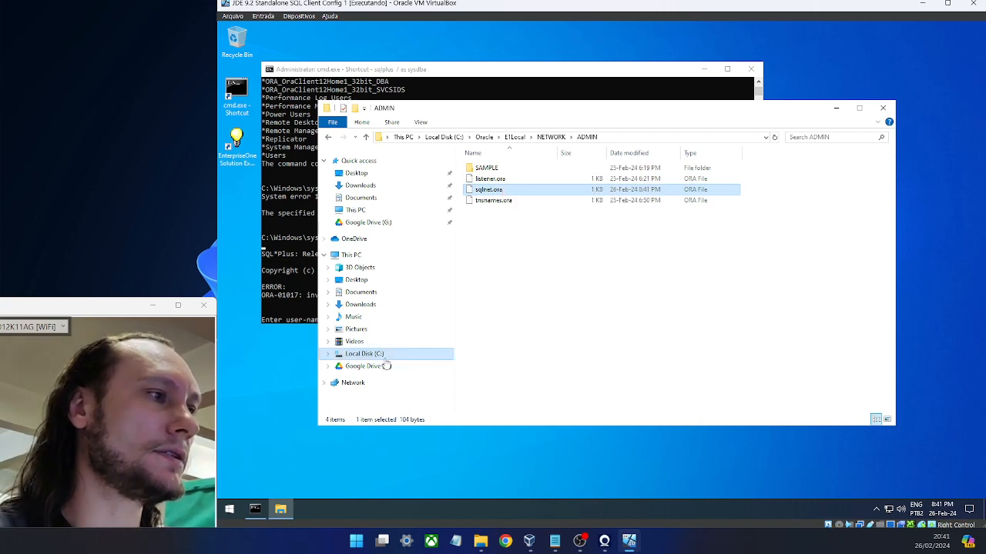
{"action": "left_click", "coordinate": [365, 353]}
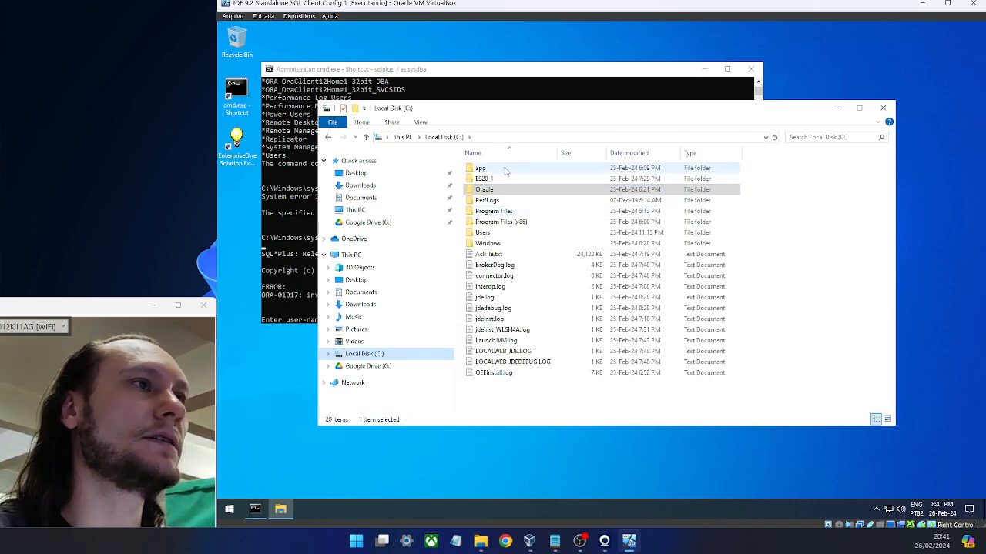
{"action": "double_click", "coordinate": [503, 168]}
{"action": "double_click", "coordinate": [505, 168]}
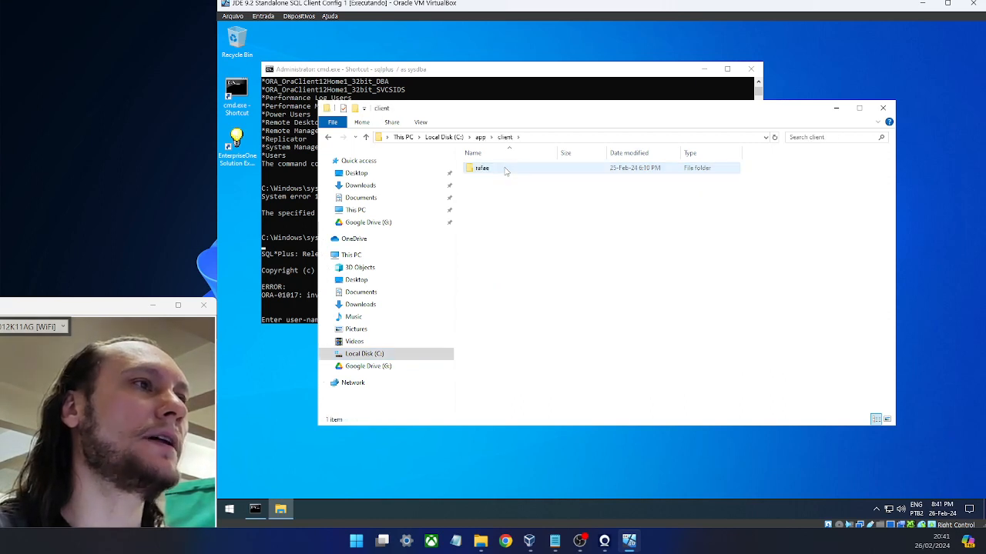
{"action": "double_click", "coordinate": [506, 168]}
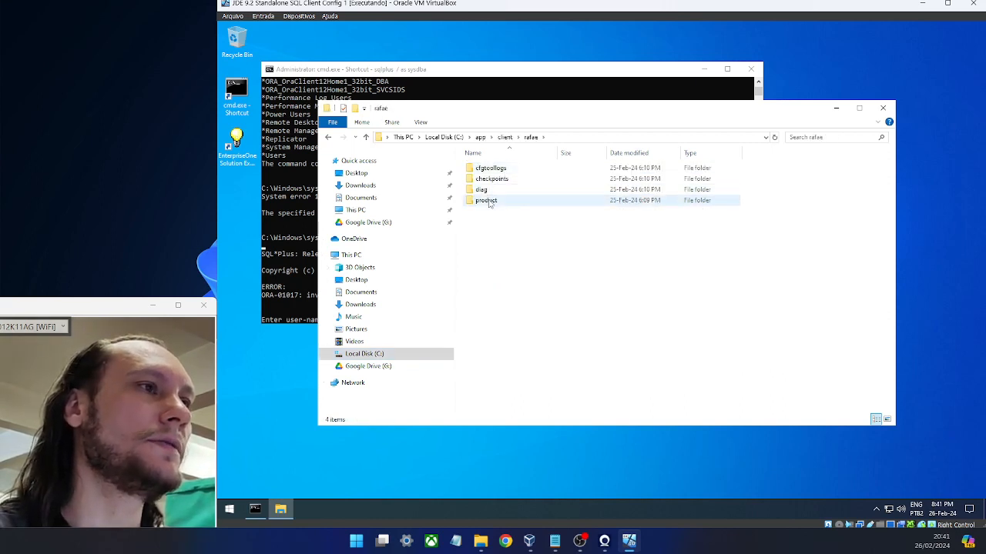
{"action": "double_click", "coordinate": [486, 200]}
{"action": "double_click", "coordinate": [490, 168]}
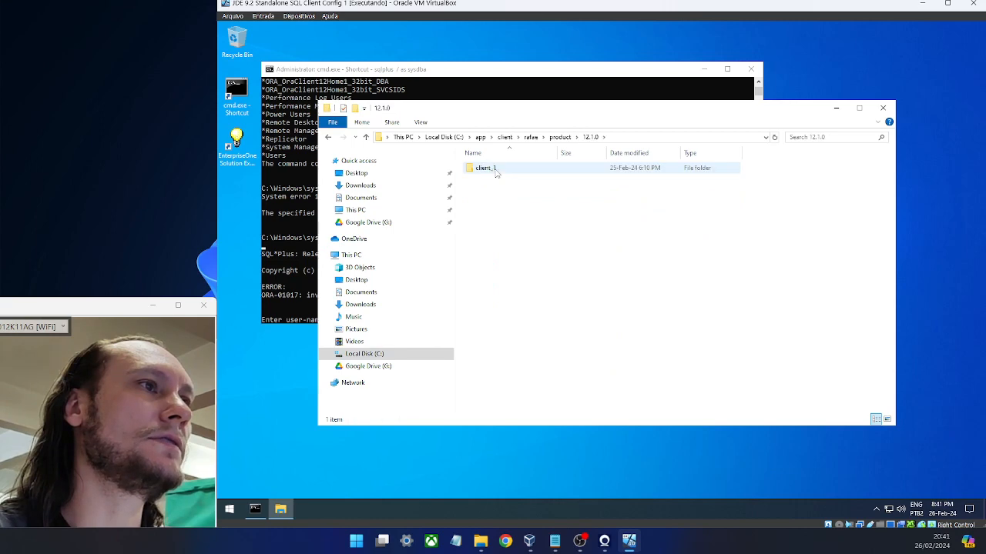
{"action": "double_click", "coordinate": [493, 169]}
- Paste sqlnet.ora into client_1\network\admin, replacing the existing file
{"action": "left_click", "coordinate": [496, 170]}
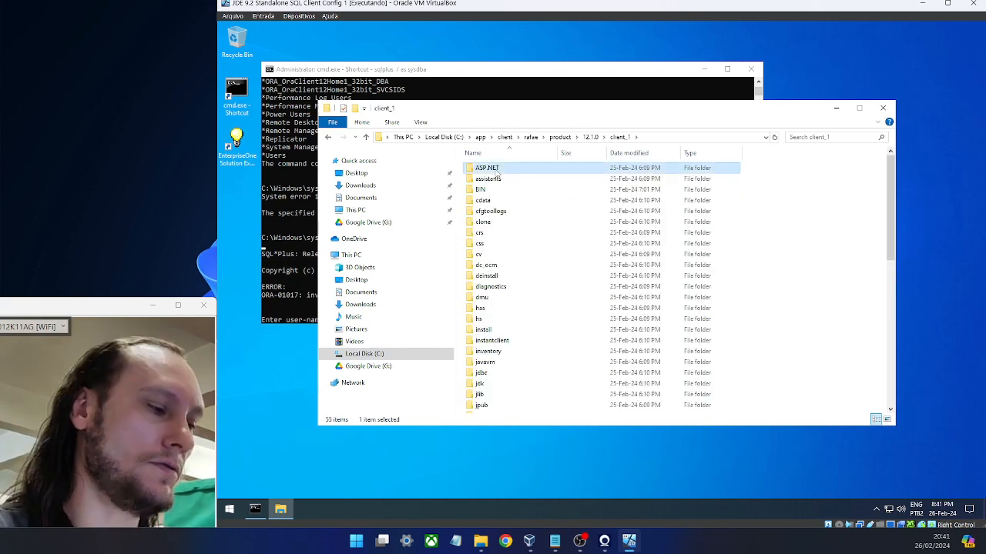
{"action": "scroll", "coordinate": [497, 175], "scroll_direction": "down", "scroll_amount": 9}
{"action": "double_click", "coordinate": [497, 174]}
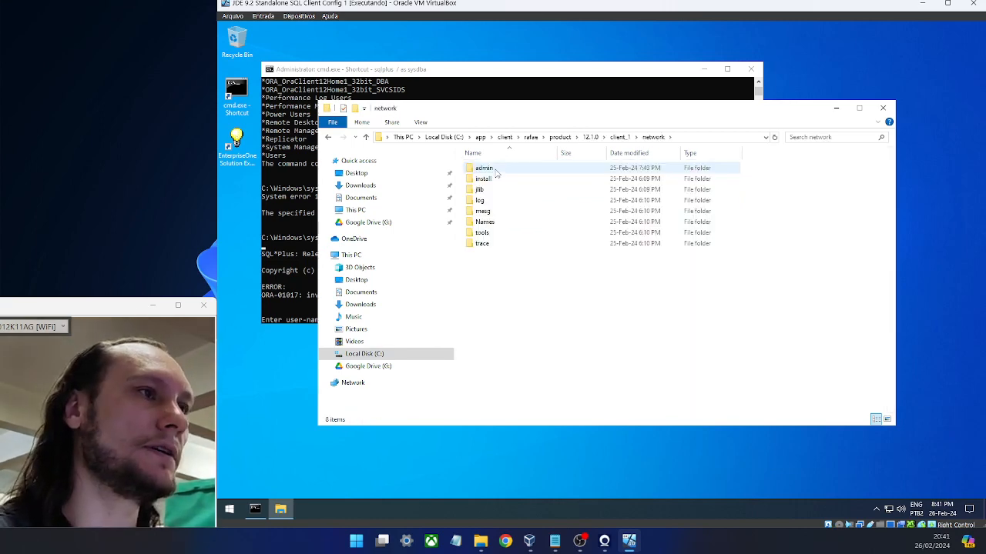
{"action": "double_click", "coordinate": [496, 168]}
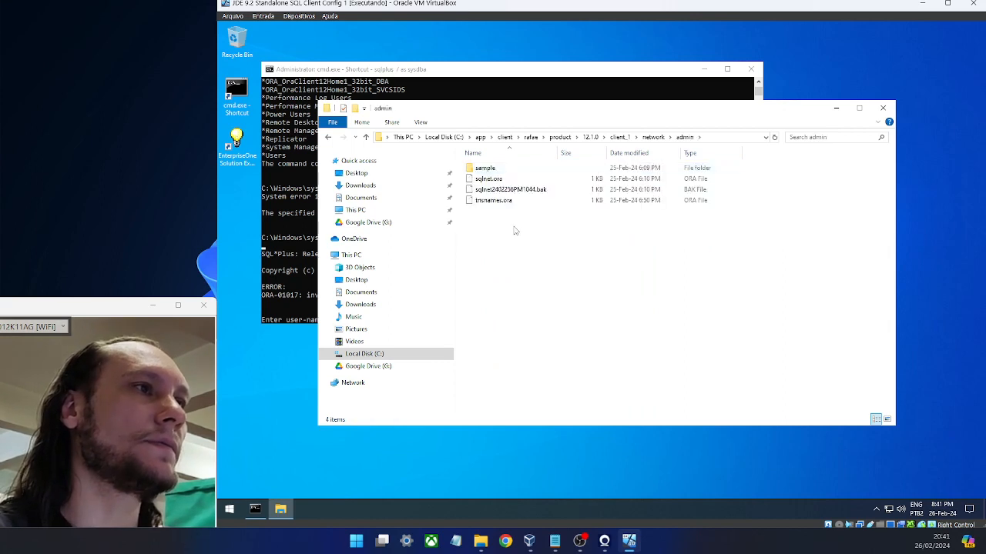
{"action": "key", "text": "ctrl+v"}
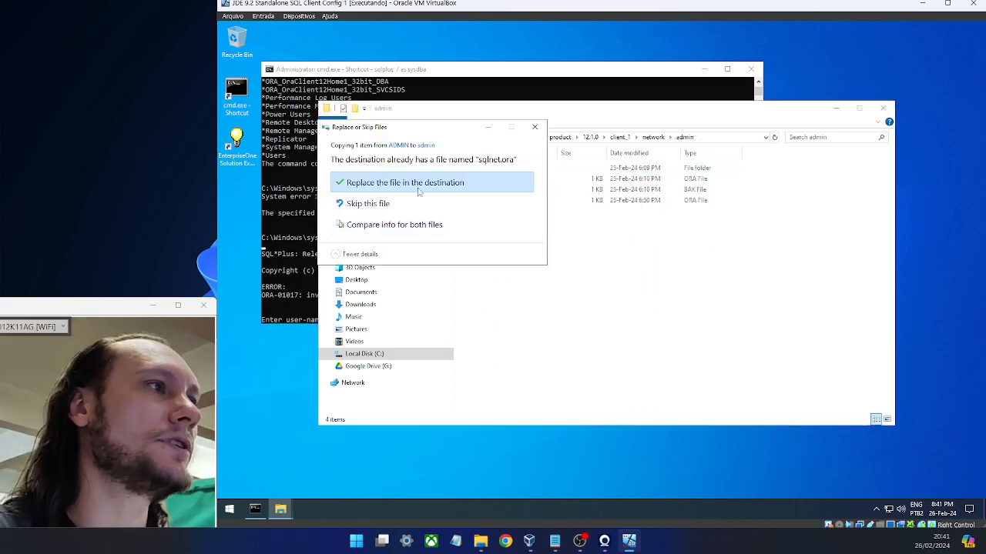
{"action": "left_click", "coordinate": [419, 185]}
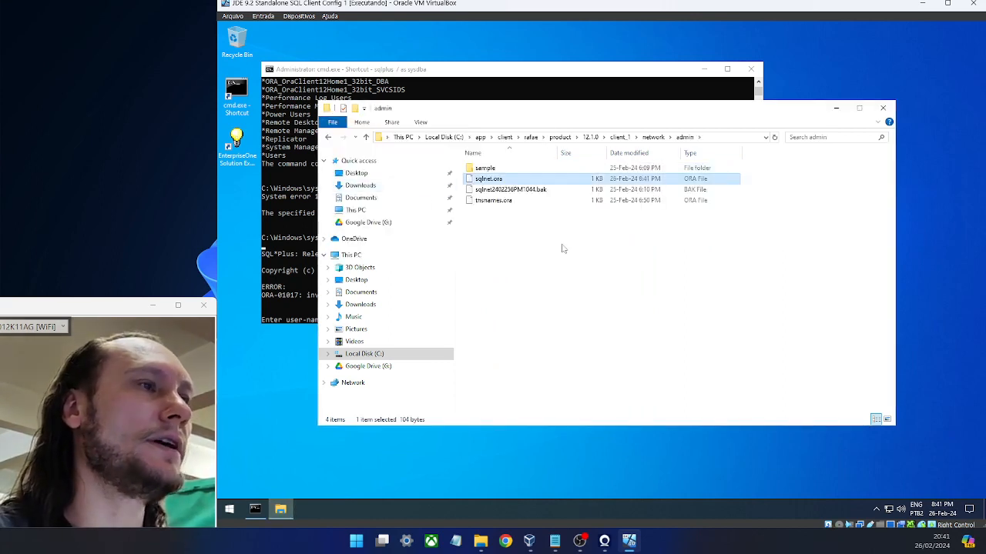
{"action": "left_click", "coordinate": [525, 92]}
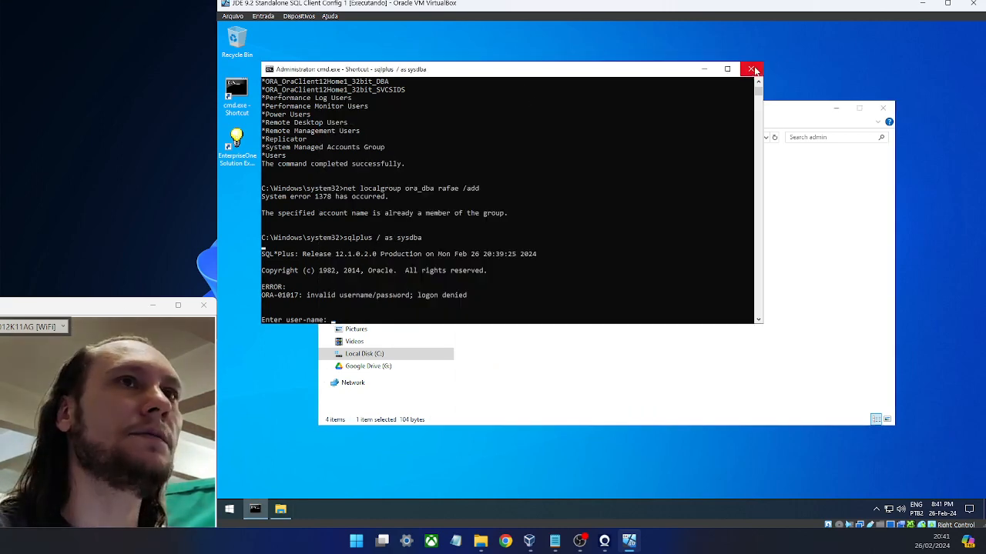
- Close the old console, open an administrator cmd and connect with sqlplus / as sysdba
{"action": "left_click", "coordinate": [750, 68]}
{"action": "right_click", "coordinate": [244, 93]}
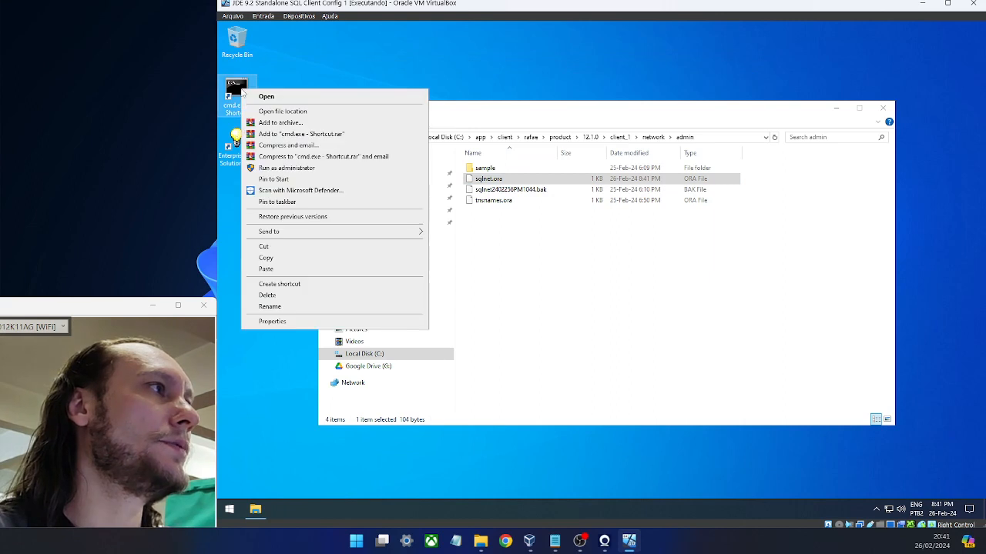
{"action": "left_click", "coordinate": [287, 167]}
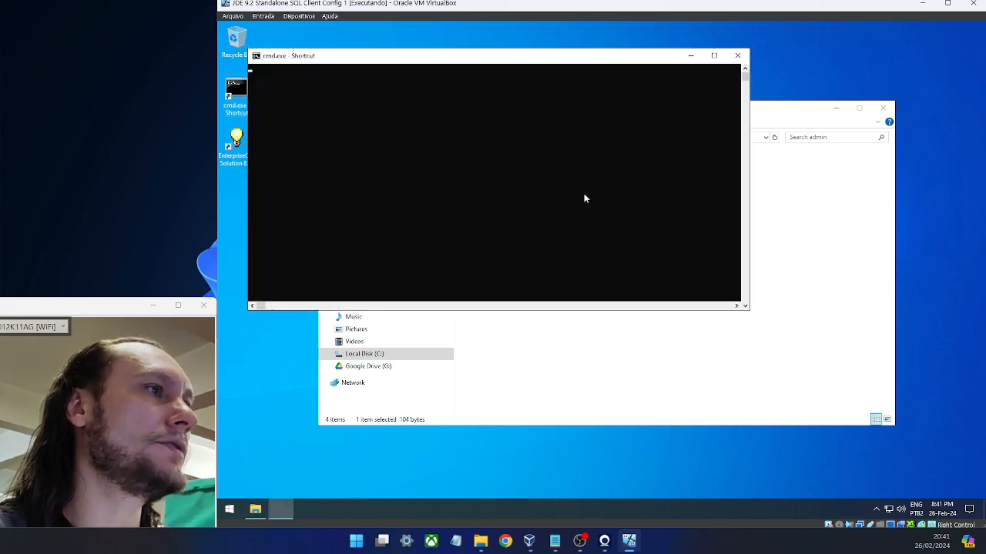
{"action": "type", "text": "sqlplus"}
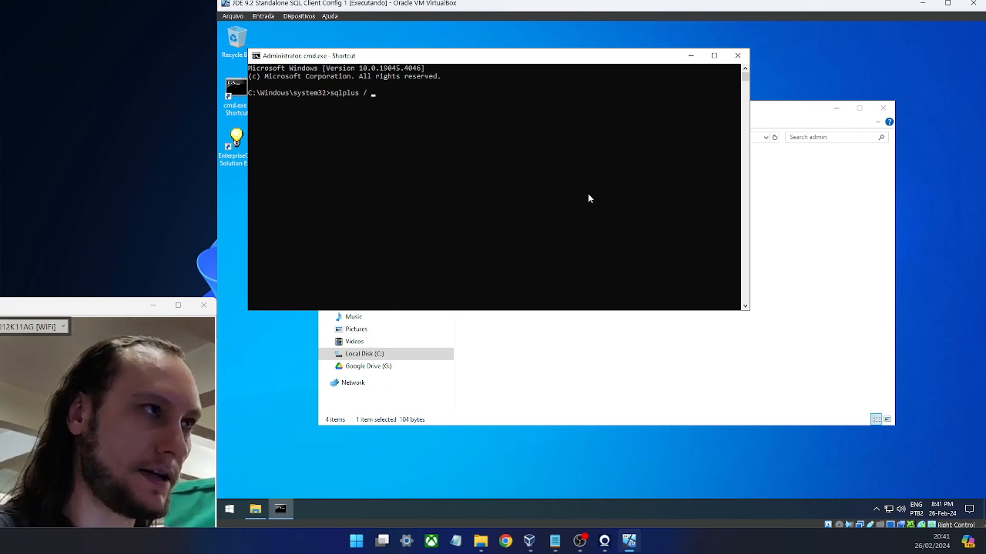
{"action": "type", "text": " / as sysdba"}
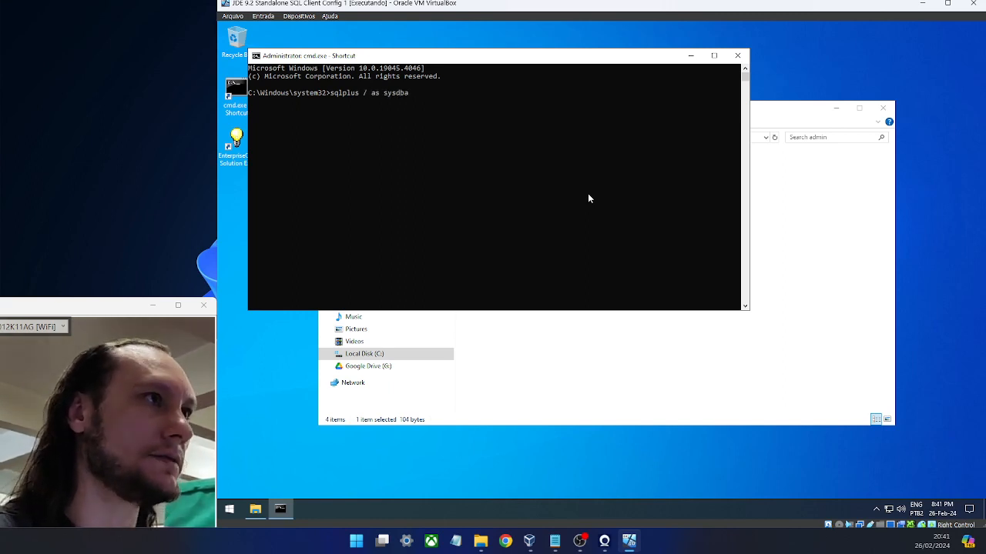
{"action": "key", "text": "Return"}
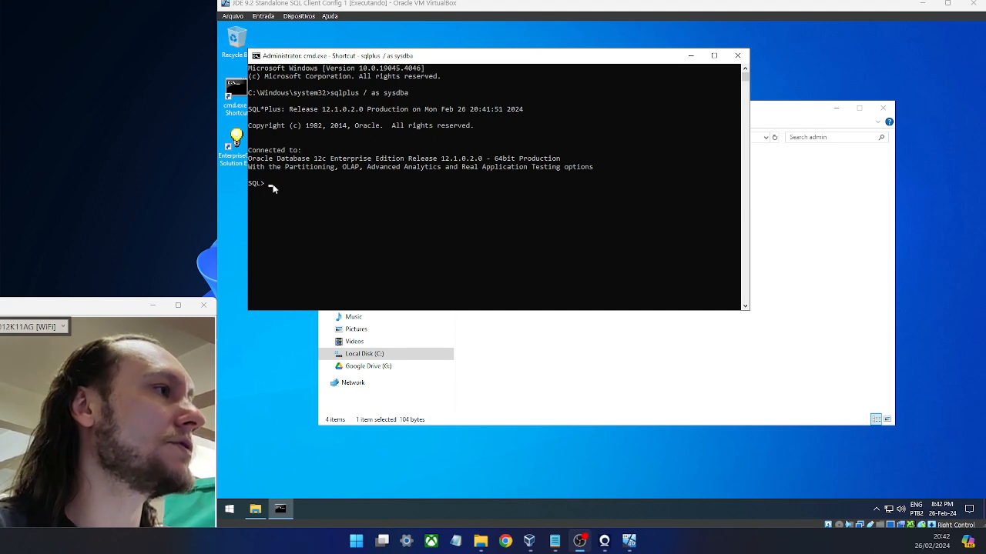
- Run a CREATE USER ... IDENTIFIED BY statement with the new account's password, getting 'User created.'
{"action": "left_click", "coordinate": [329, 183]}
{"action": "type", "text": "create"}
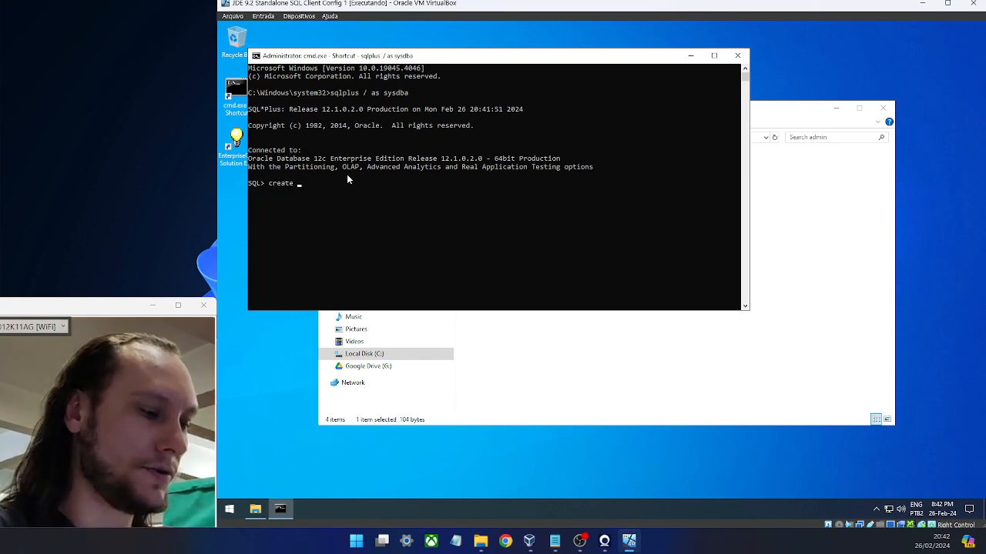
{"action": "type", "text": "rberg1"}
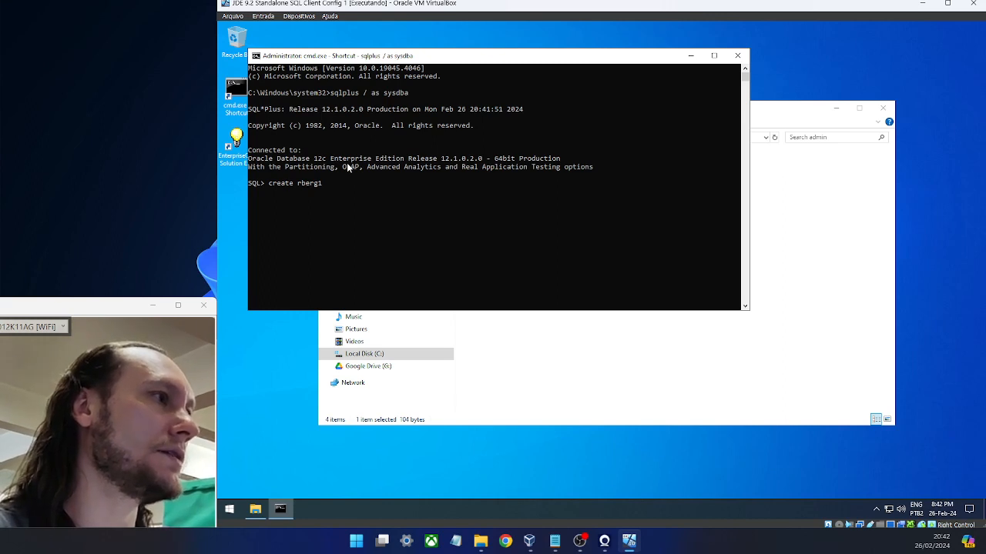
{"action": "type", "text": "user"}
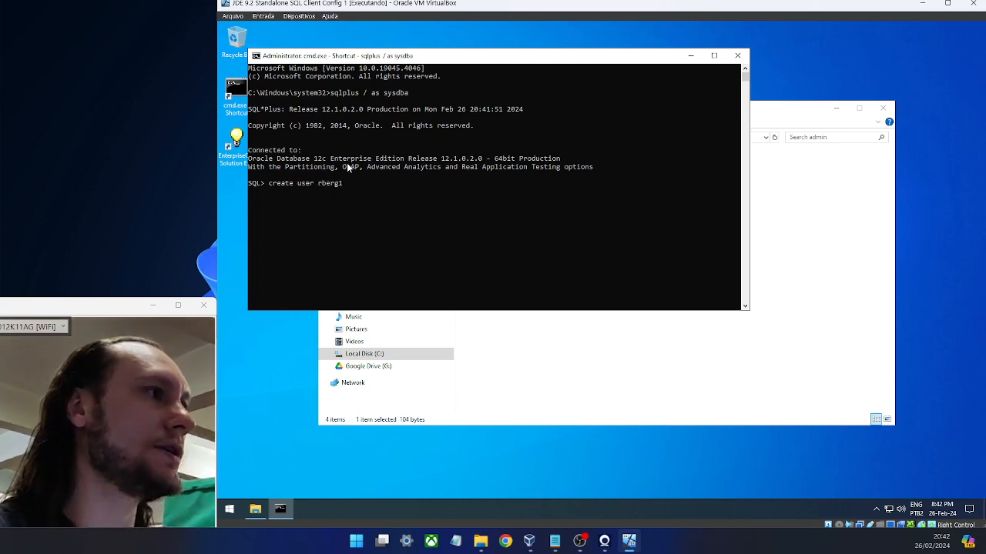
{"action": "key", "text": "End"}
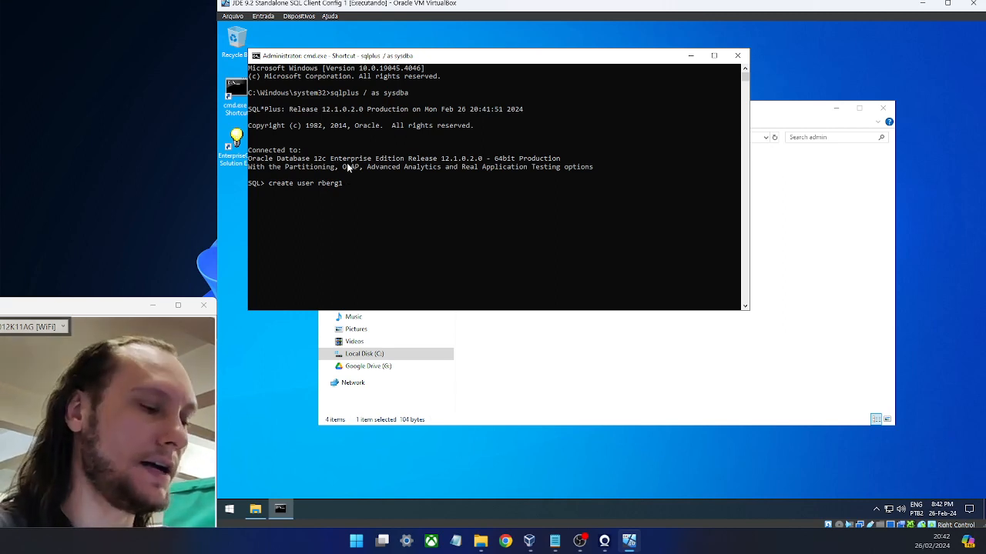
{"action": "type", "text": "identi"}
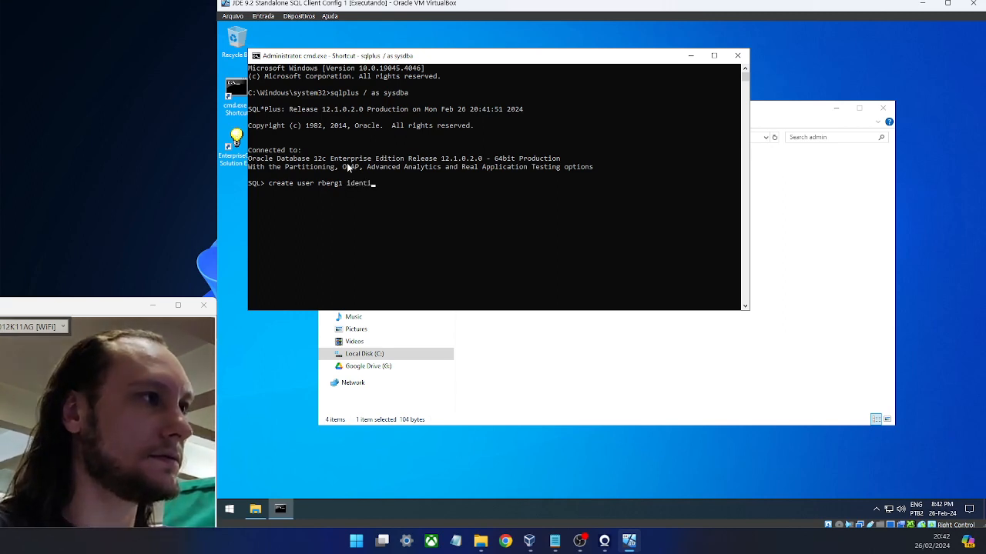
{"action": "type", "text": "fied"}
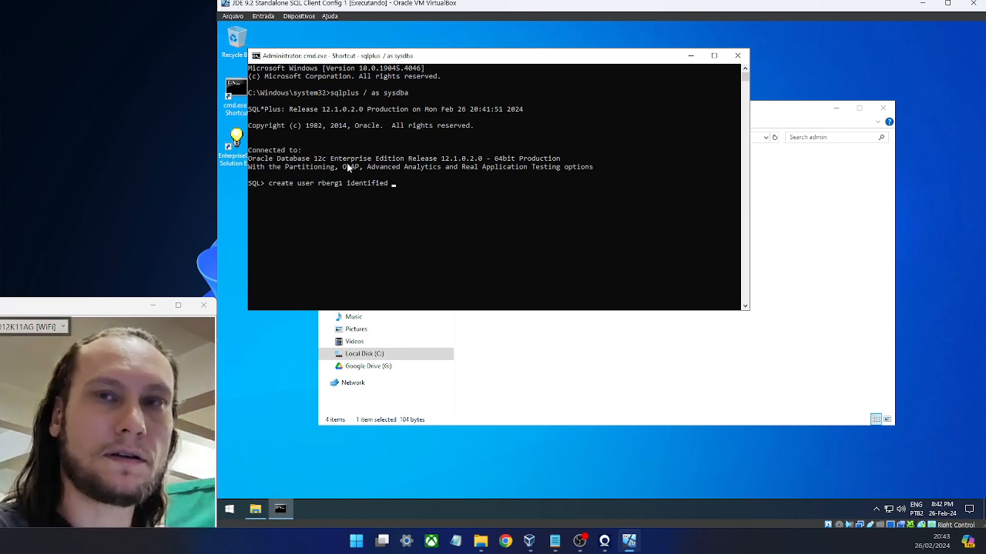
{"action": "type", "text": " by "}
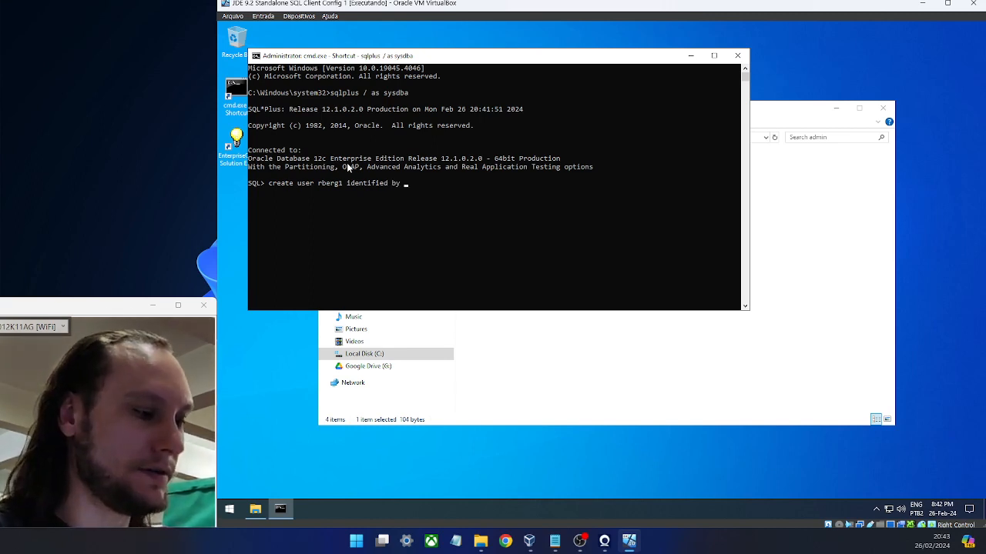
{"action": "type", "text": "12345678"}
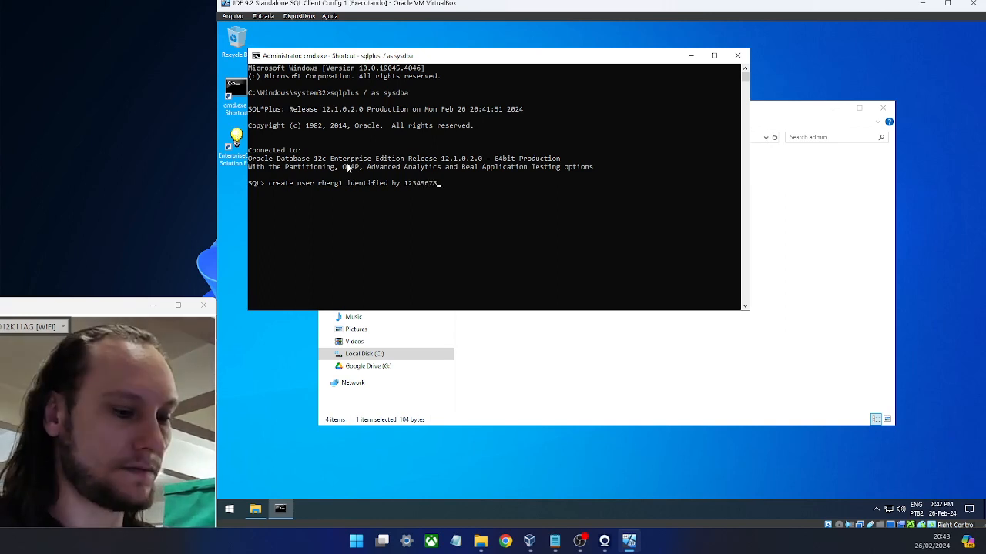
{"action": "type", "text": ";"}
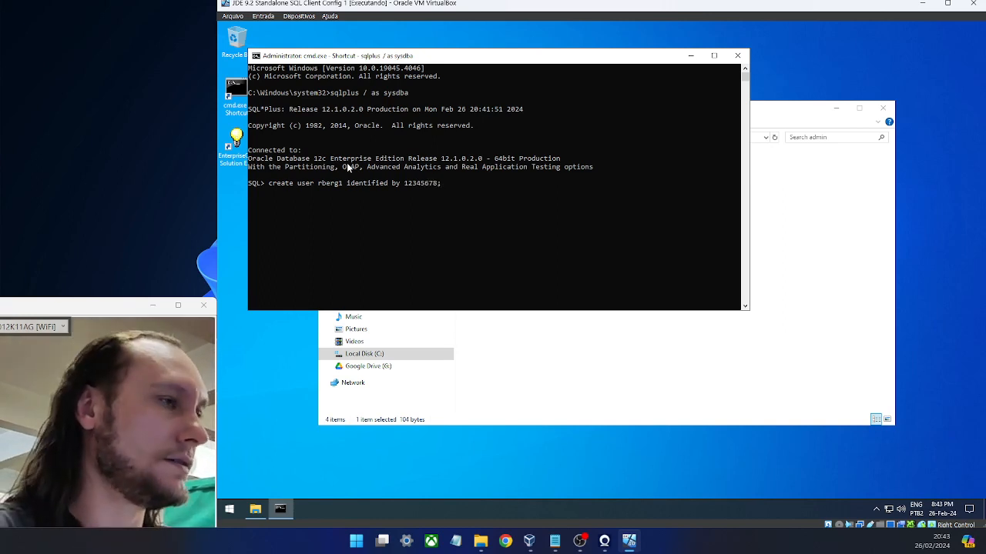
{"action": "scroll", "coordinate": [490, 184], "scroll_direction": "up", "scroll_amount": 1}
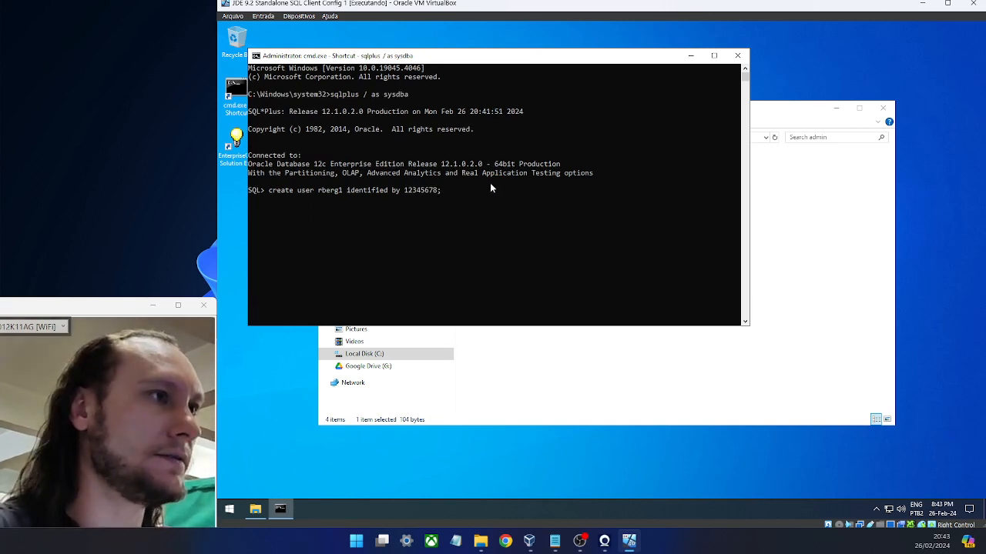
{"action": "key", "text": "Return"}
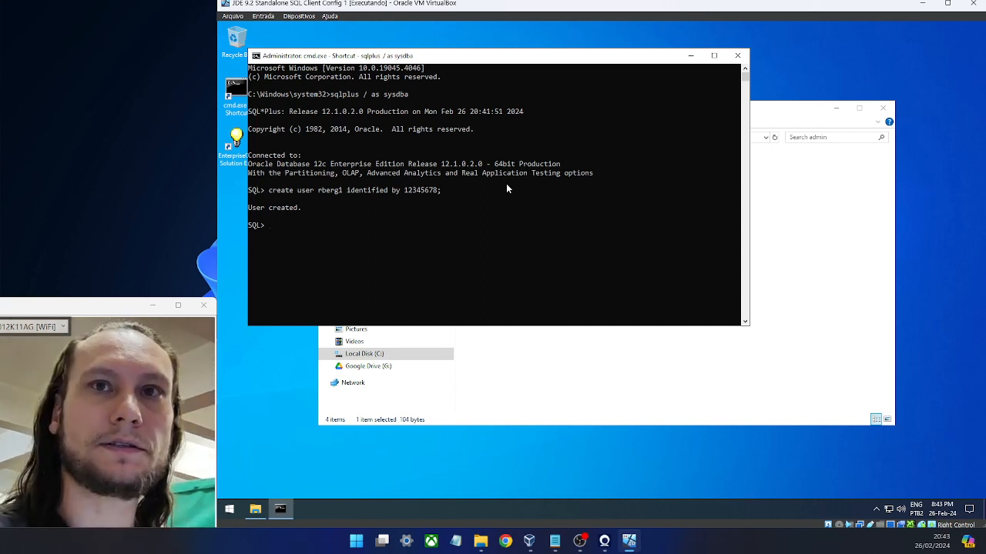
- Grant CREATE SESSION to the new database user, then enter a query of usernames from dba_users
{"action": "type", "text": "grant"}
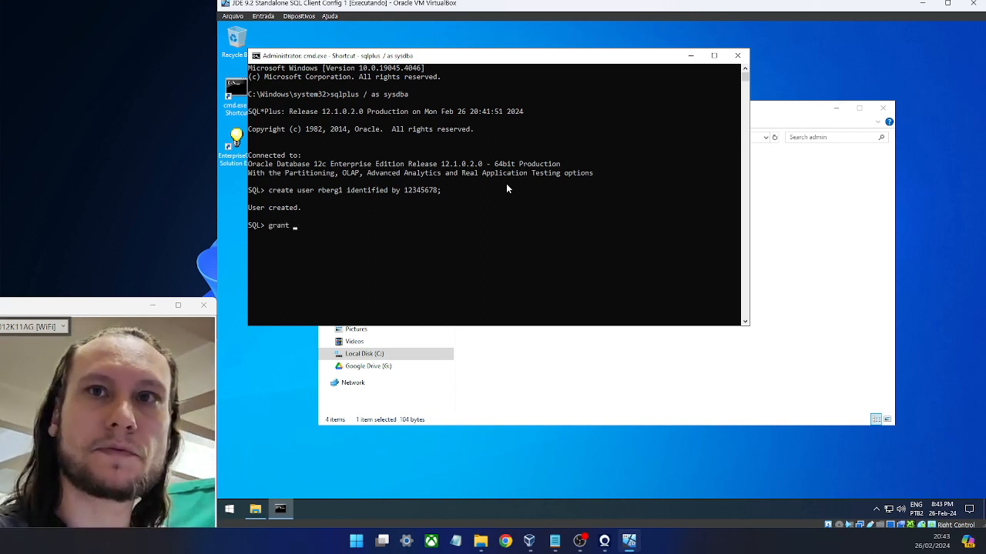
{"action": "type", "text": " create"}
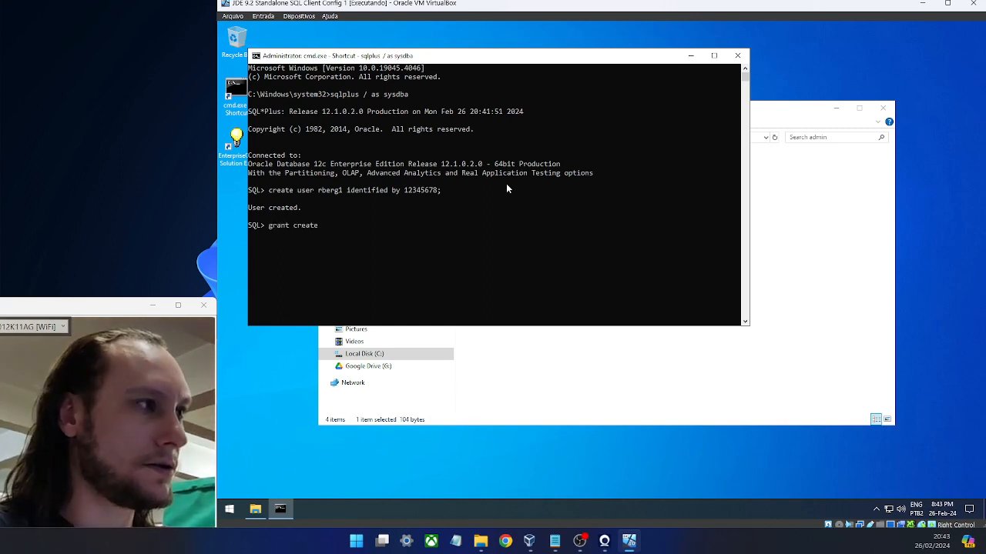
{"action": "type", "text": " session"}
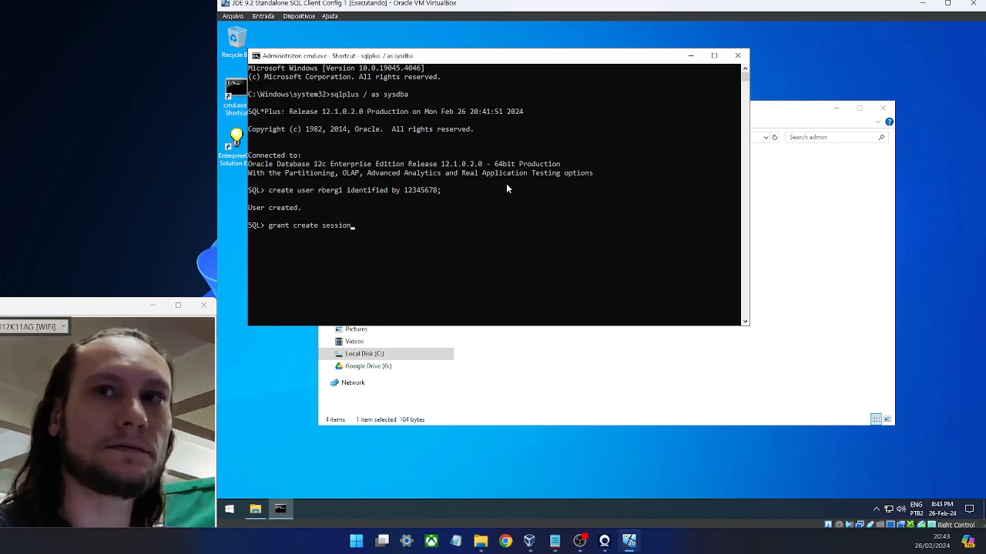
{"action": "type", "text": " to"}
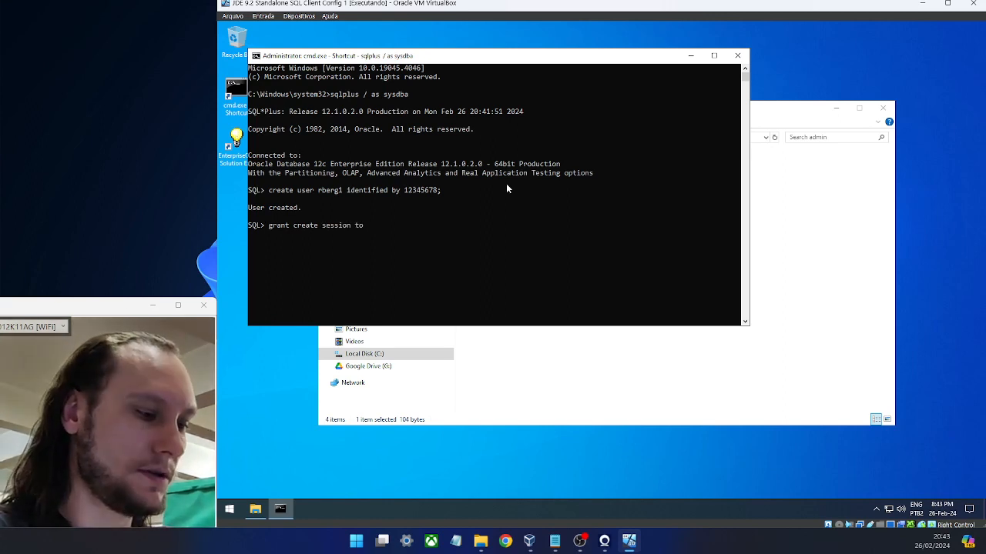
{"action": "type", "text": " rber"}
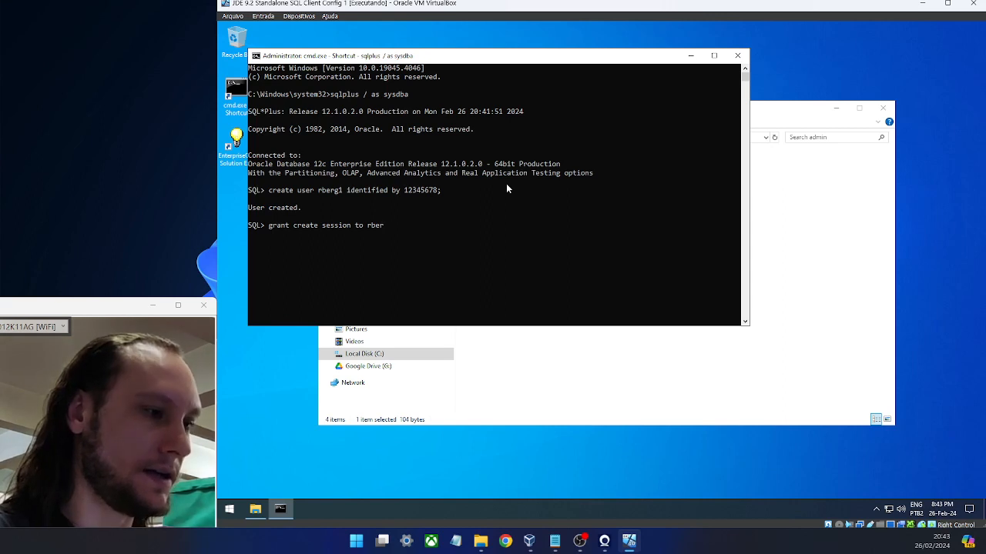
{"action": "type", "text": "g1;"}
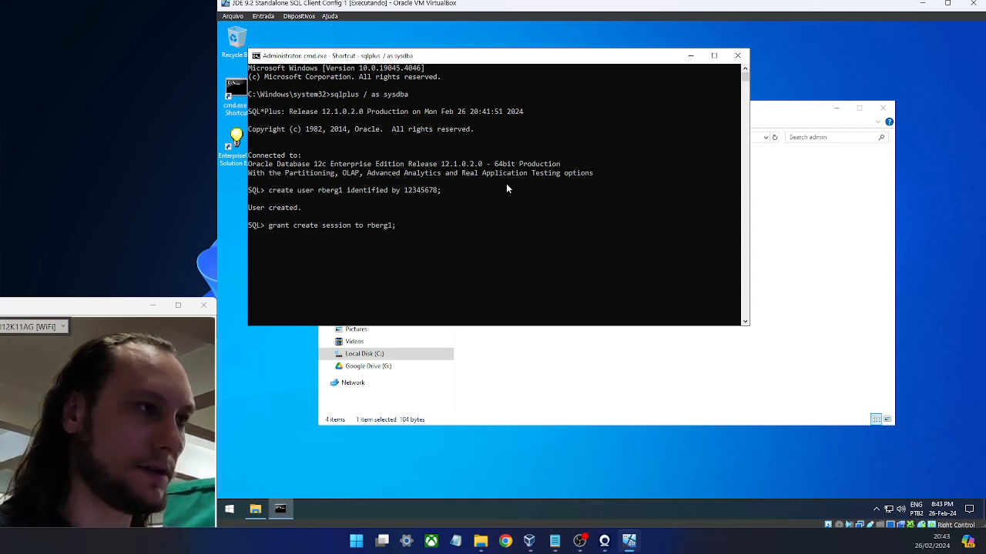
{"action": "key", "text": "Return"}
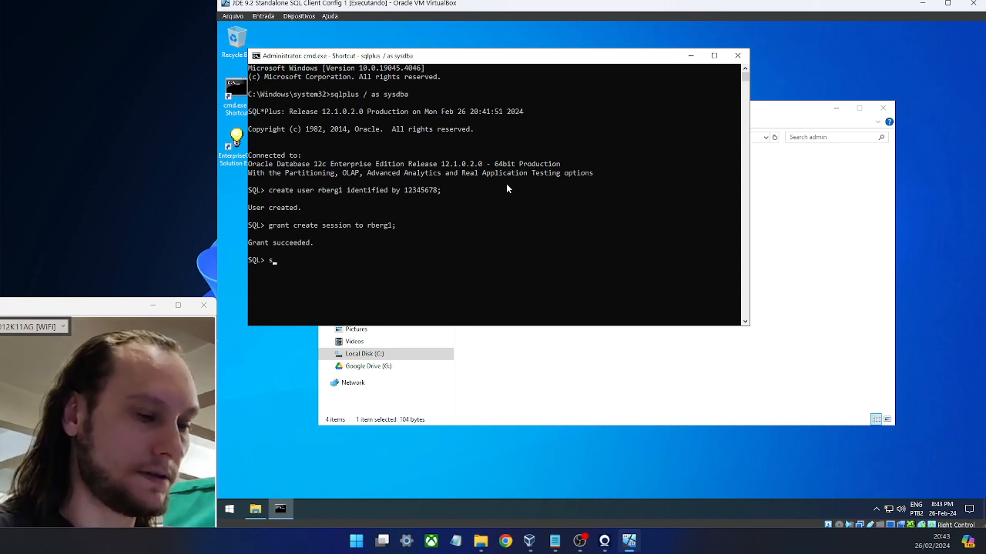
{"action": "type", "text": "select"}
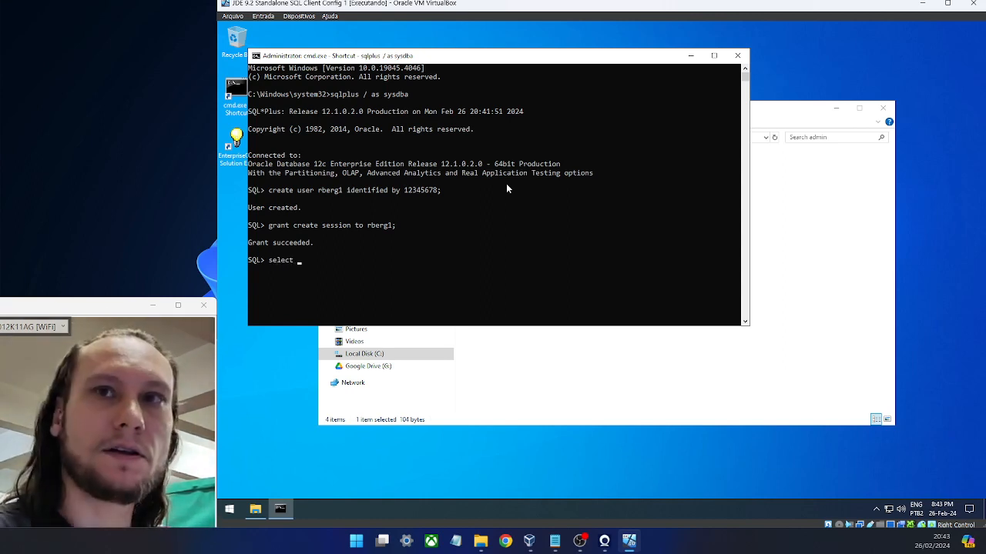
{"action": "type", "text": " username"}
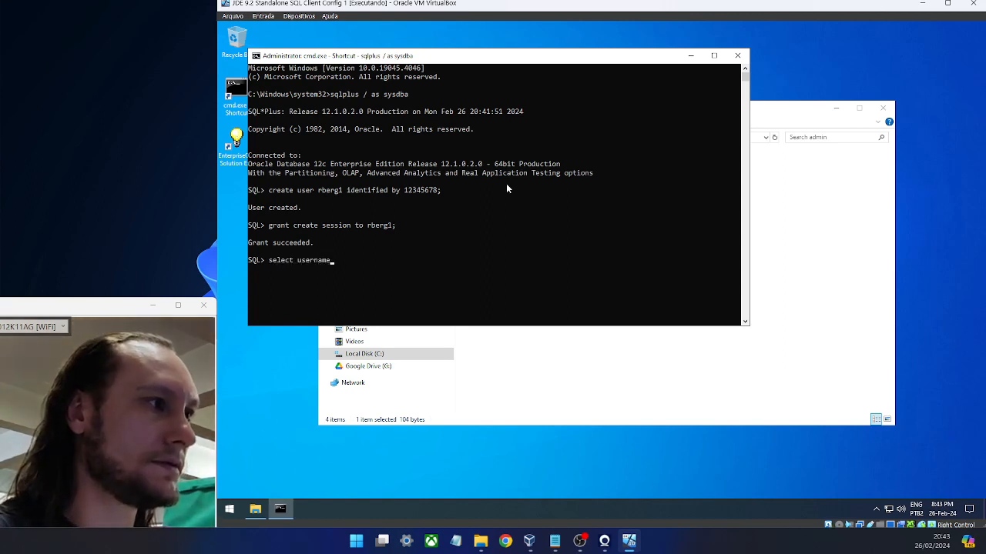
{"action": "type", "text": " from dba"}
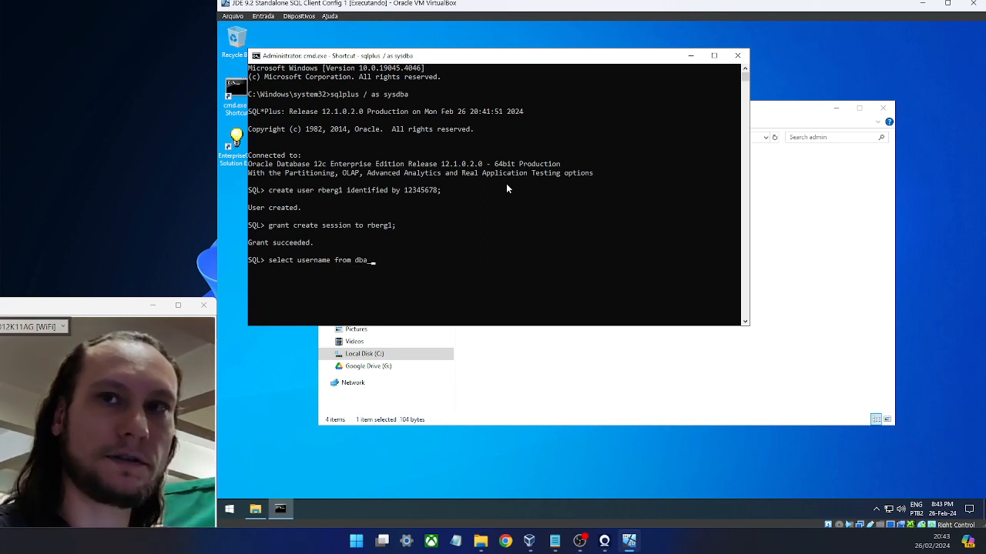
{"action": "type", "text": "_"}
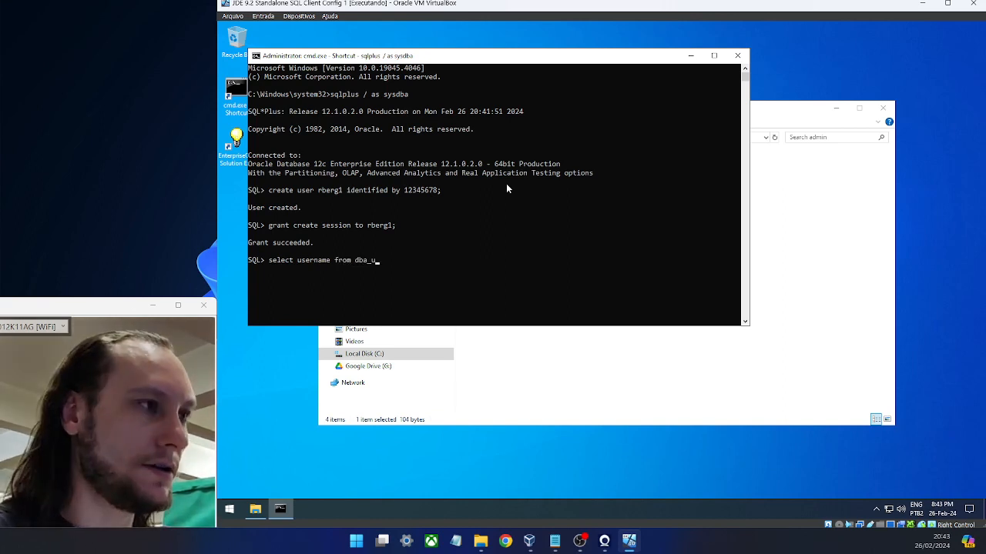
{"action": "type", "text": "users"}
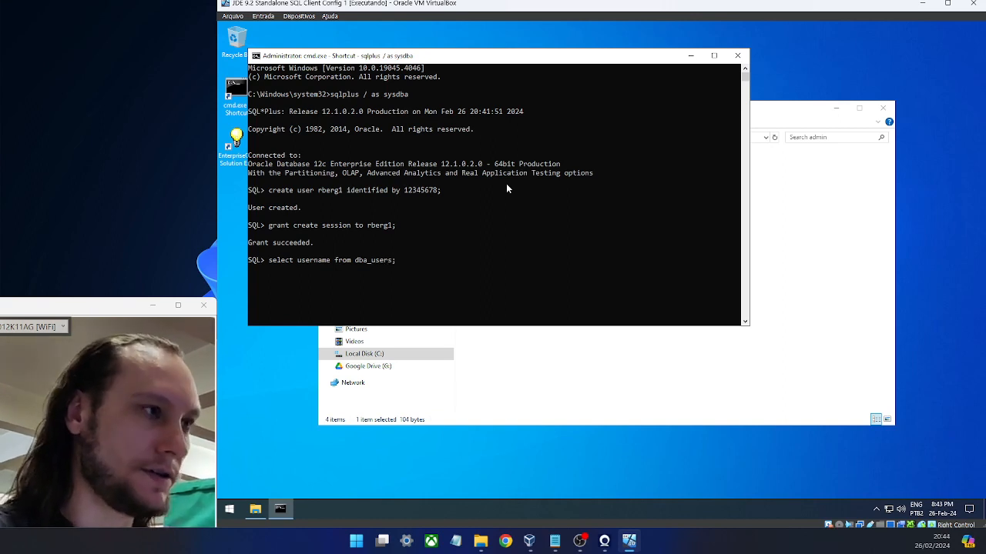
{"action": "type", "text": ";"}
- Run the dba_users query and highlight the new user's name among the 26 usernames returned
{"action": "key", "text": "Return"}
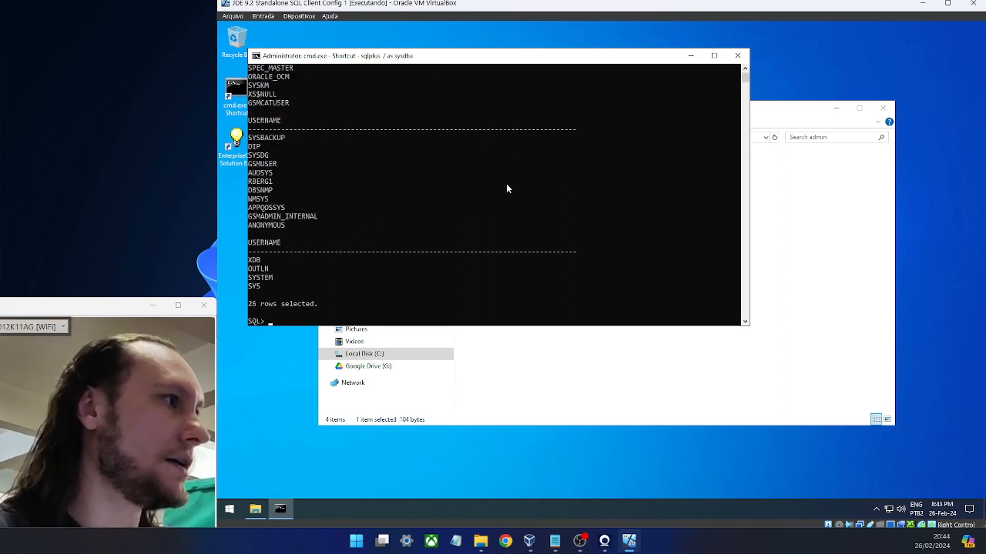
{"action": "left_click_drag", "start_coordinate": [270, 183], "coordinate": [247, 183]}
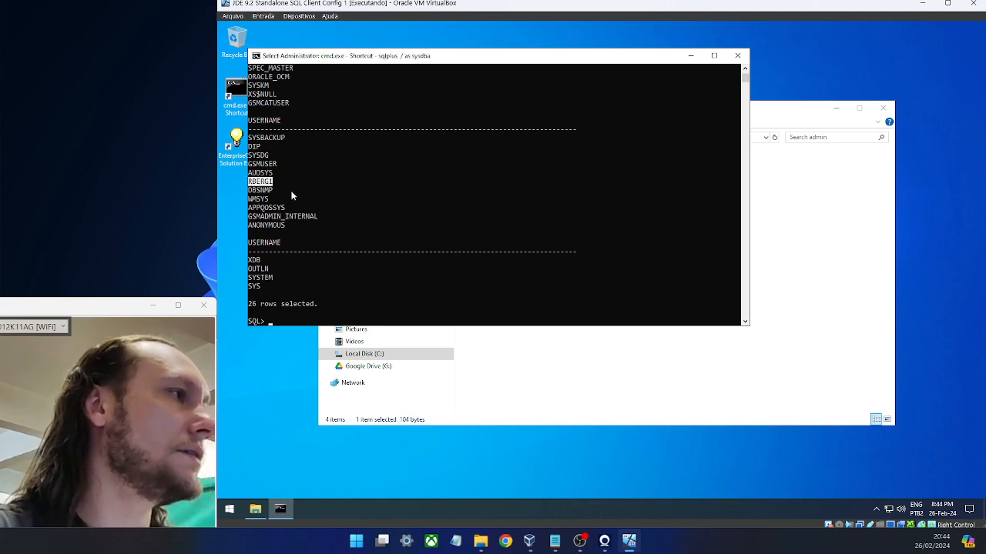
{"action": "left_click_drag", "start_coordinate": [278, 182], "coordinate": [248, 184]}
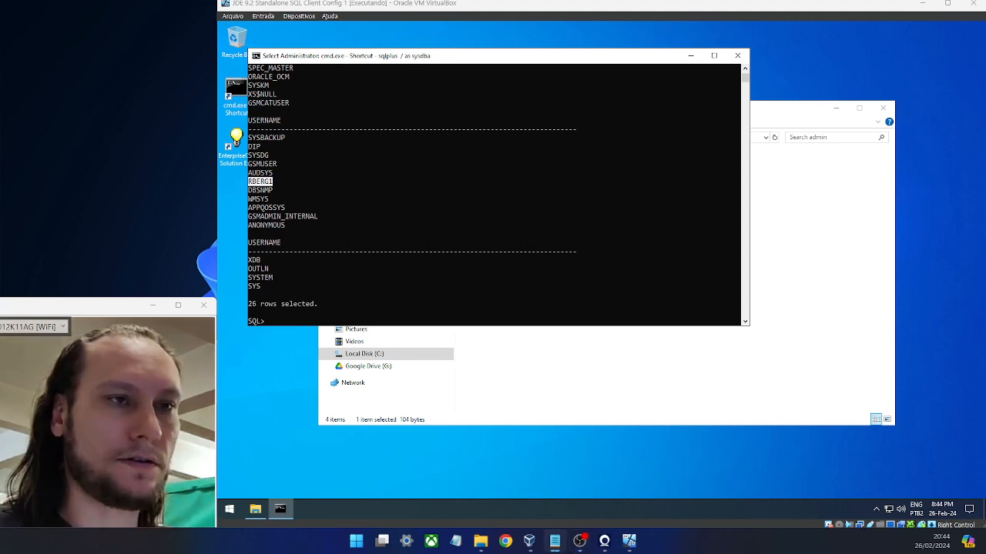
{"action": "left_click", "coordinate": [846, 254]}
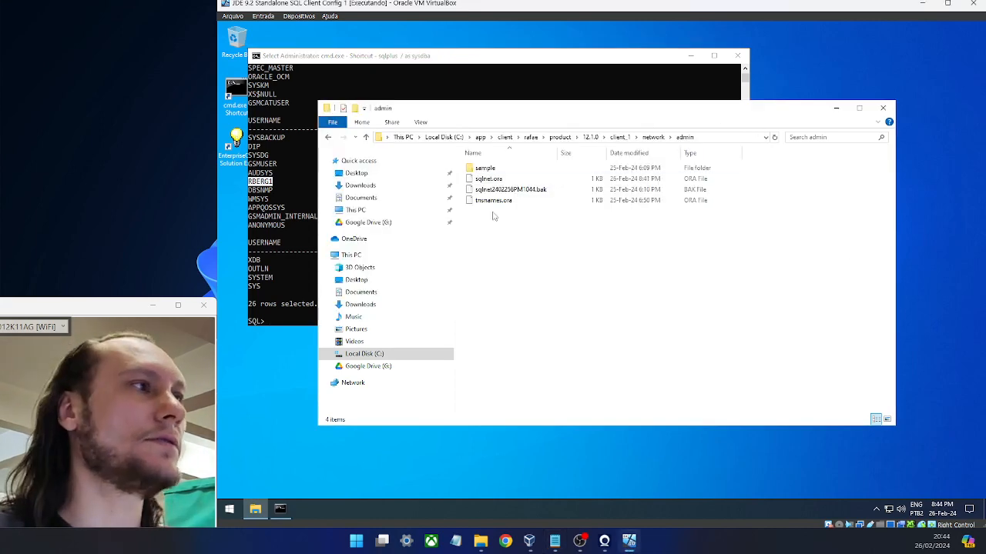
- Browse File Explorer to C:\Oracle\E1Local\NETWORK\ADMIN
{"action": "left_click_drag", "start_coordinate": [541, 116], "coordinate": [494, 94]}
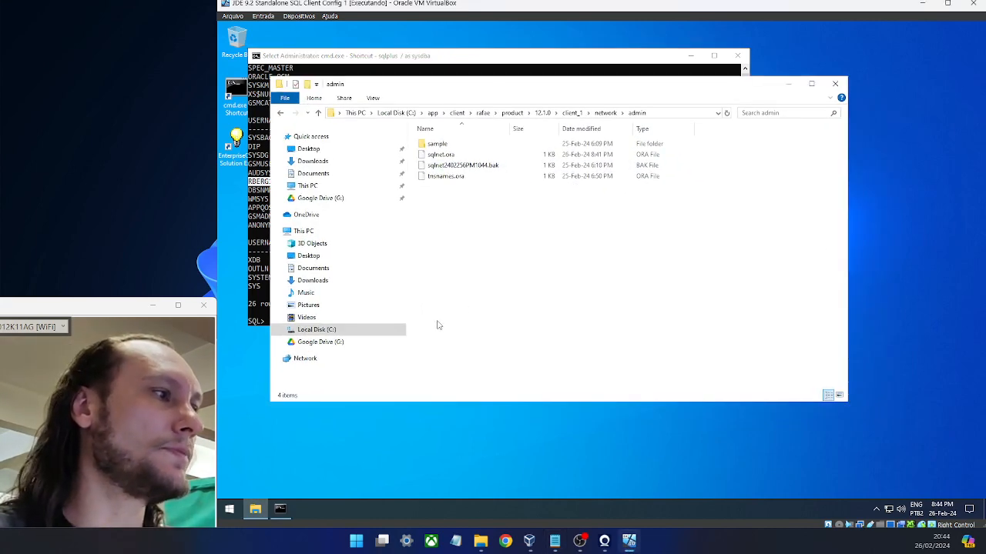
{"action": "left_click", "coordinate": [324, 331]}
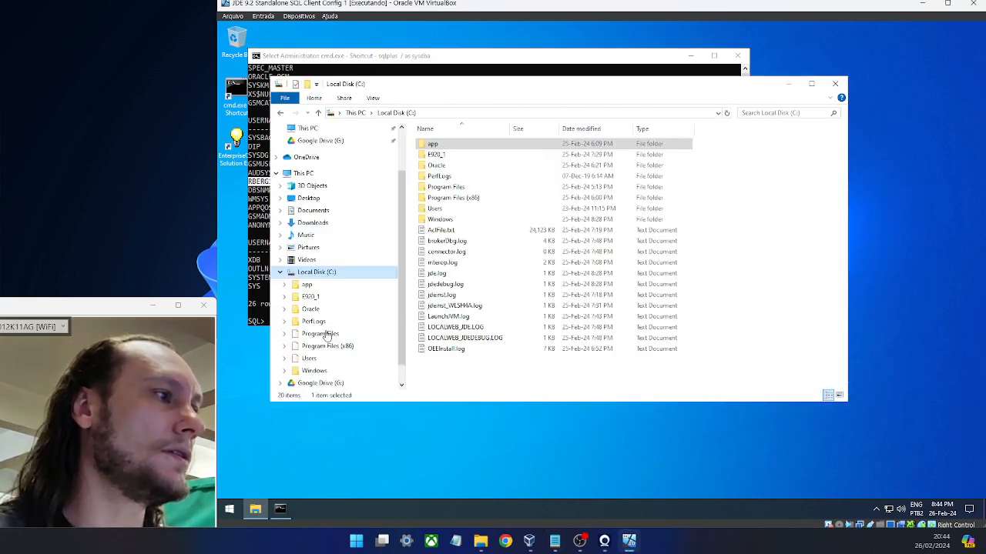
{"action": "double_click", "coordinate": [462, 164]}
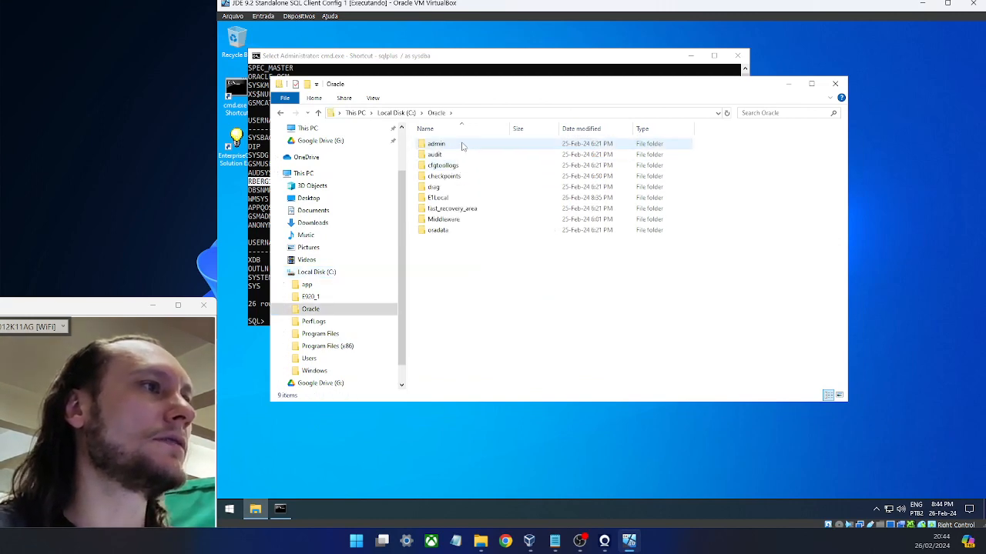
{"action": "double_click", "coordinate": [443, 199]}
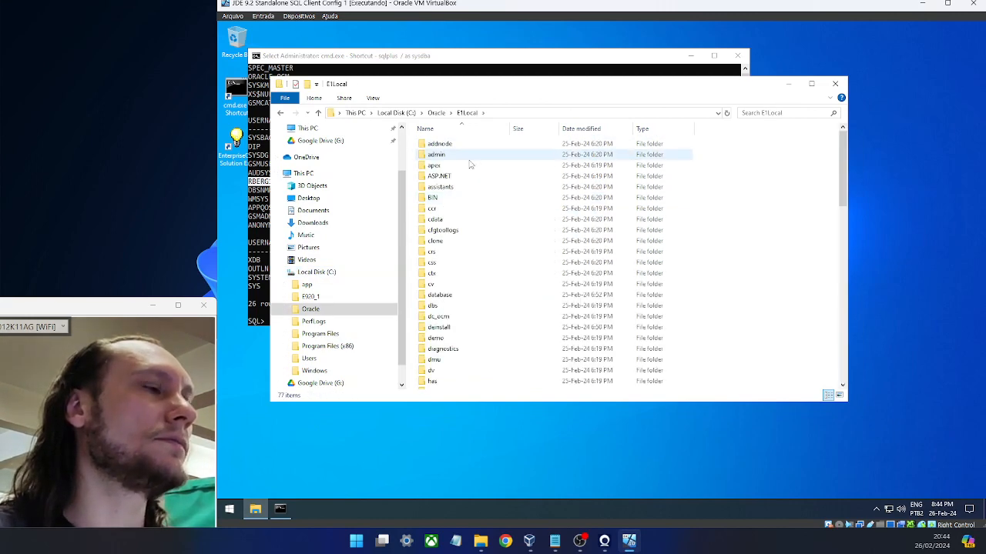
{"action": "left_click", "coordinate": [454, 165]}
{"action": "key", "text": "n"}
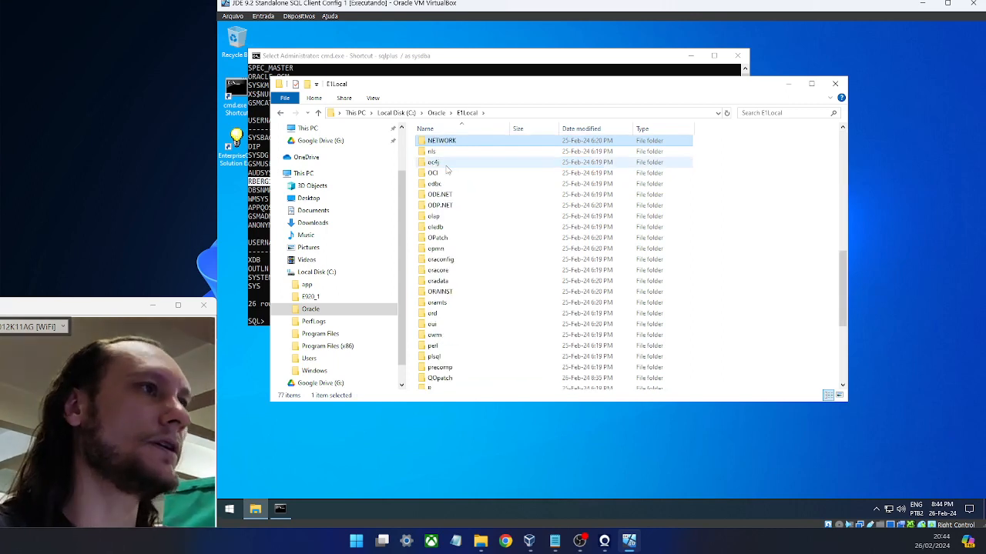
{"action": "key", "text": "Return"}
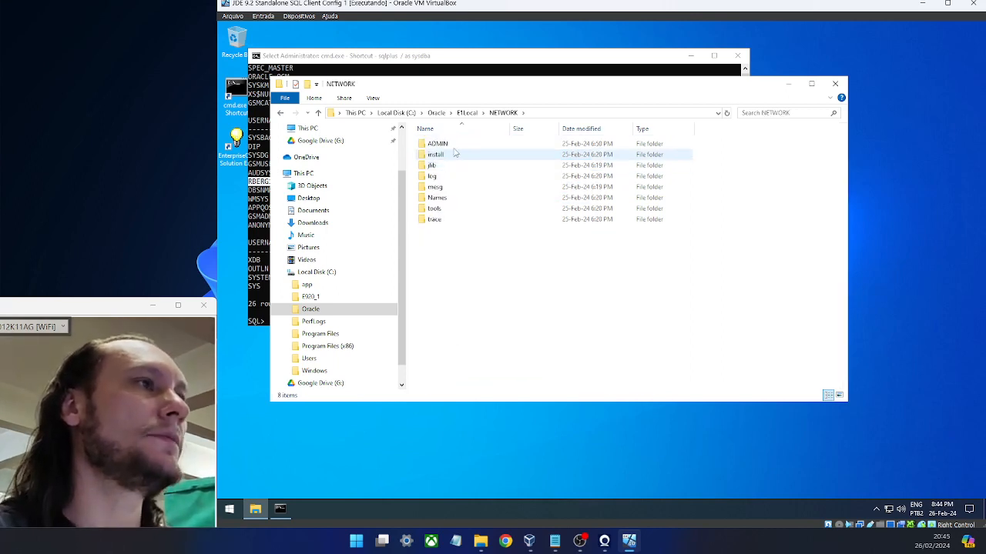
{"action": "double_click", "coordinate": [443, 145]}
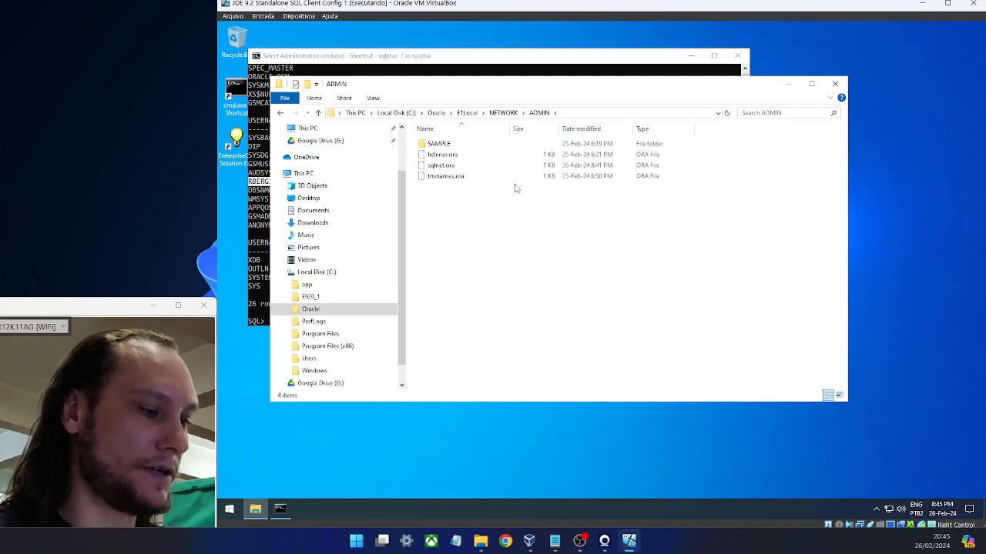
- Open tnsnames.ora in a new Notepad window to view its E1LOCAL entry
{"action": "key", "text": "super+r"}
{"action": "key", "text": "Return"}
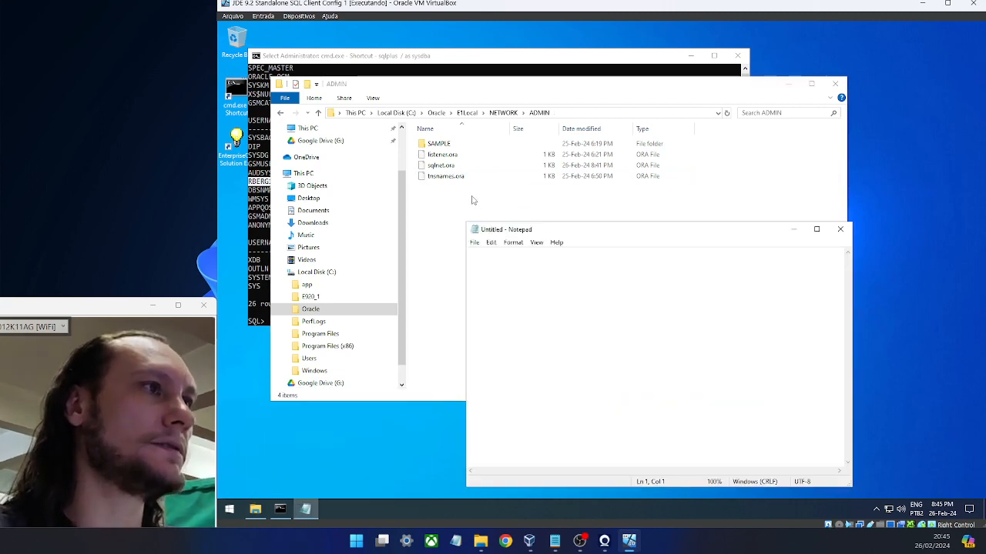
{"action": "left_click_drag", "start_coordinate": [452, 178], "coordinate": [560, 308]}
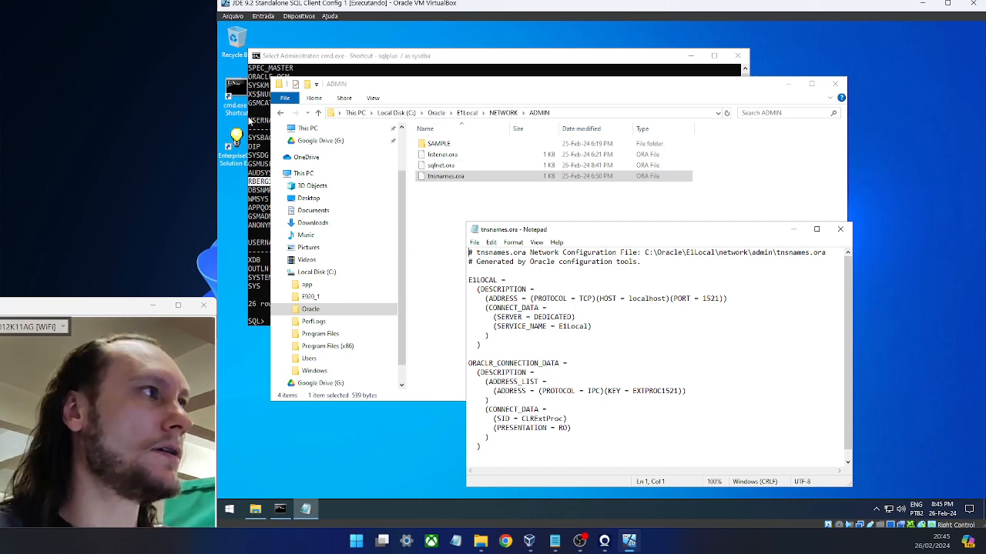
{"action": "left_click", "coordinate": [265, 114]}
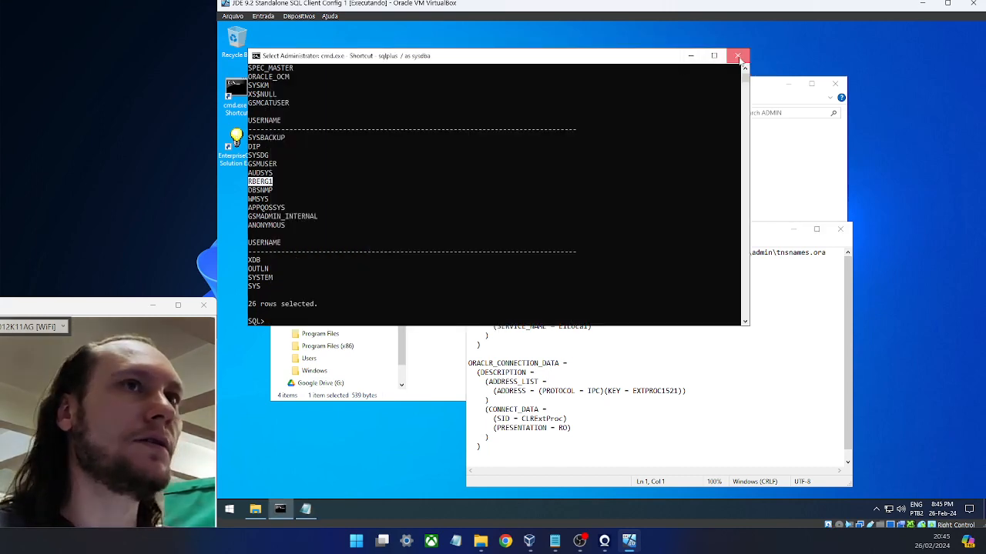
- In an administrator Command Prompt, run hostname and copy the result VBOXJDE92
{"action": "left_click", "coordinate": [737, 55]}
{"action": "right_click", "coordinate": [244, 98]}
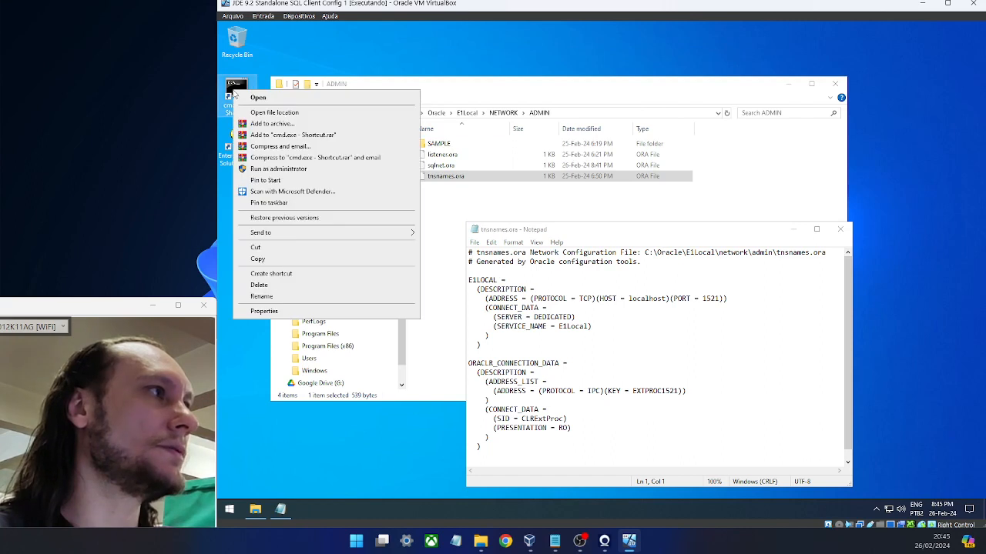
{"action": "left_click", "coordinate": [289, 169]}
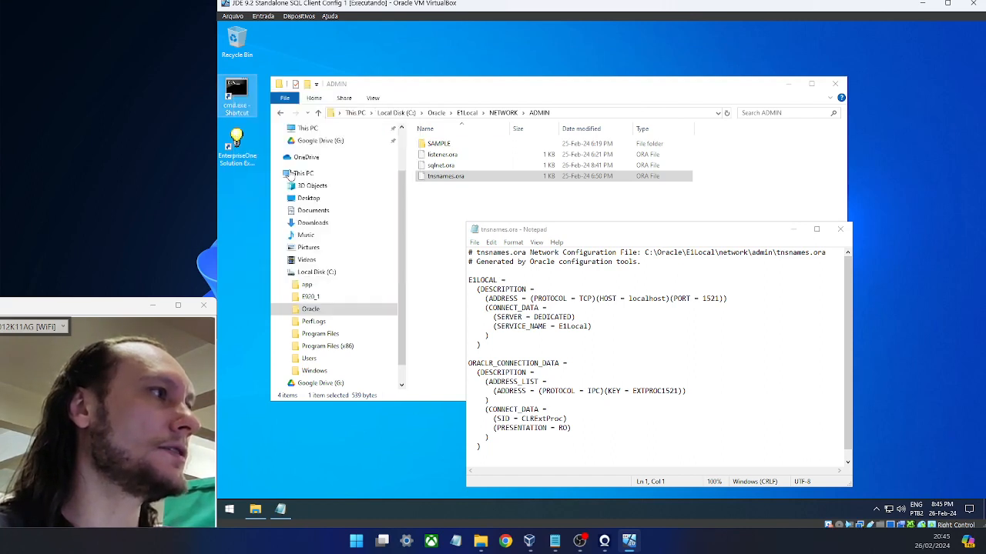
{"action": "type", "text": "ho"}
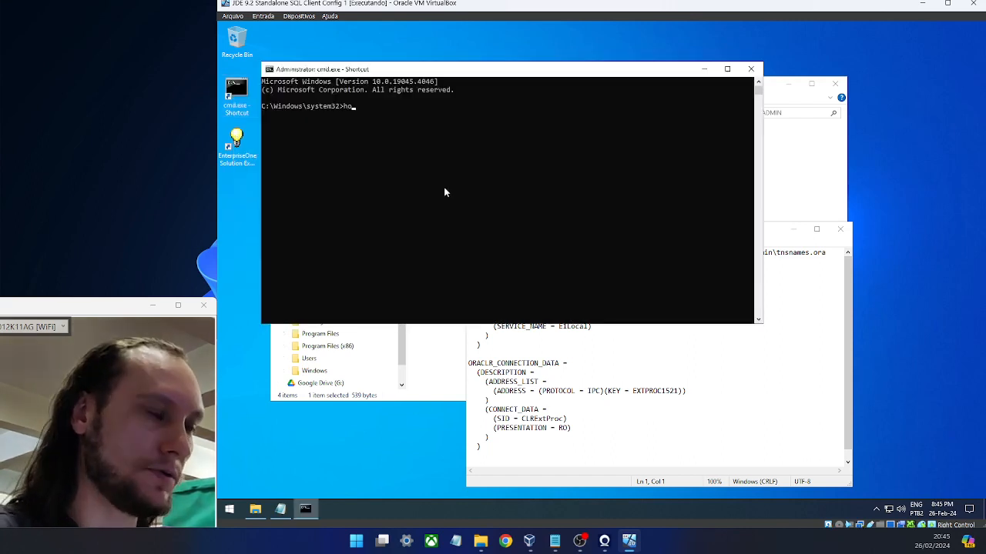
{"action": "type", "text": "stname"}
{"action": "key", "text": "Return"}
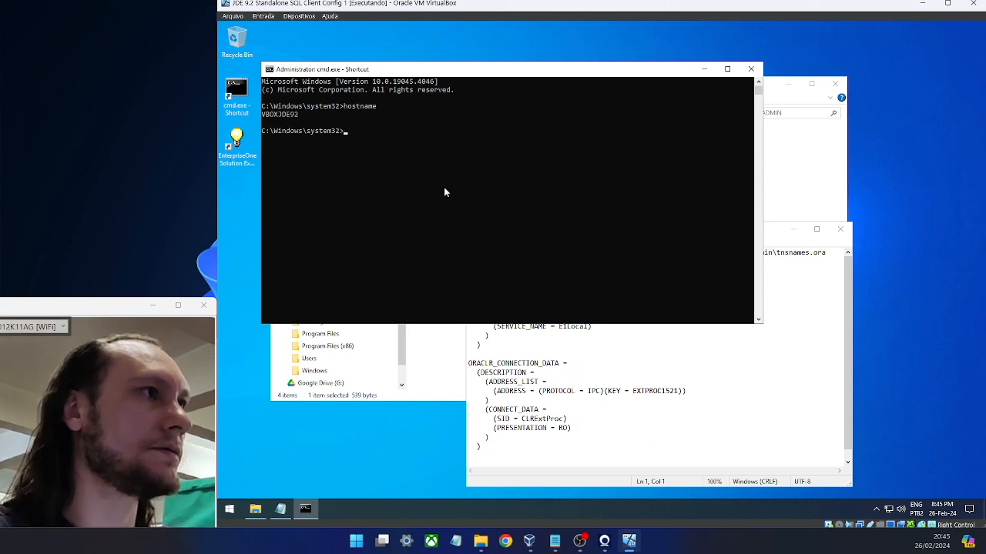
{"action": "scroll", "coordinate": [328, 147], "scroll_direction": "up", "scroll_amount": 3, "text": "ctrl"}
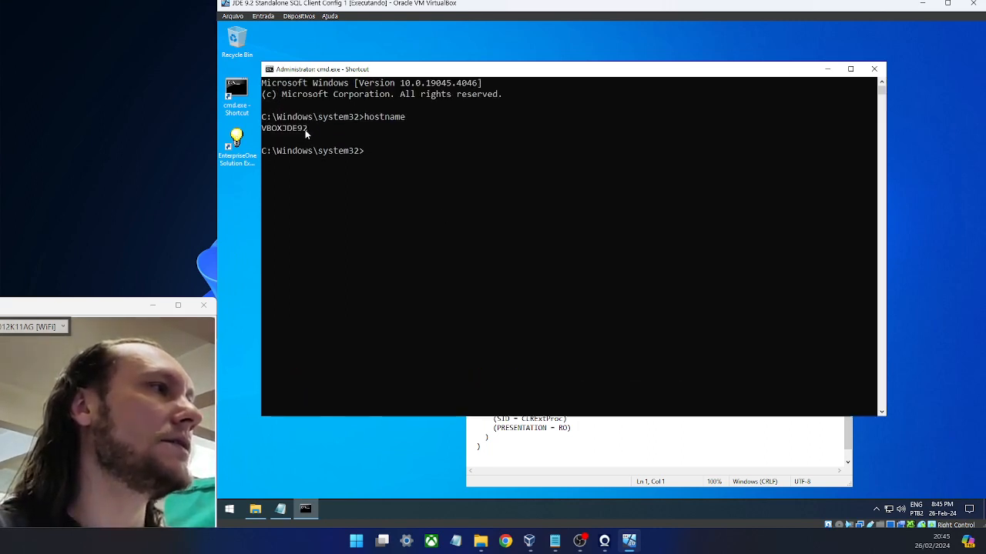
{"action": "left_click_drag", "start_coordinate": [308, 130], "coordinate": [264, 136]}
{"action": "key", "text": "Return"}
{"action": "key", "text": "Return"}
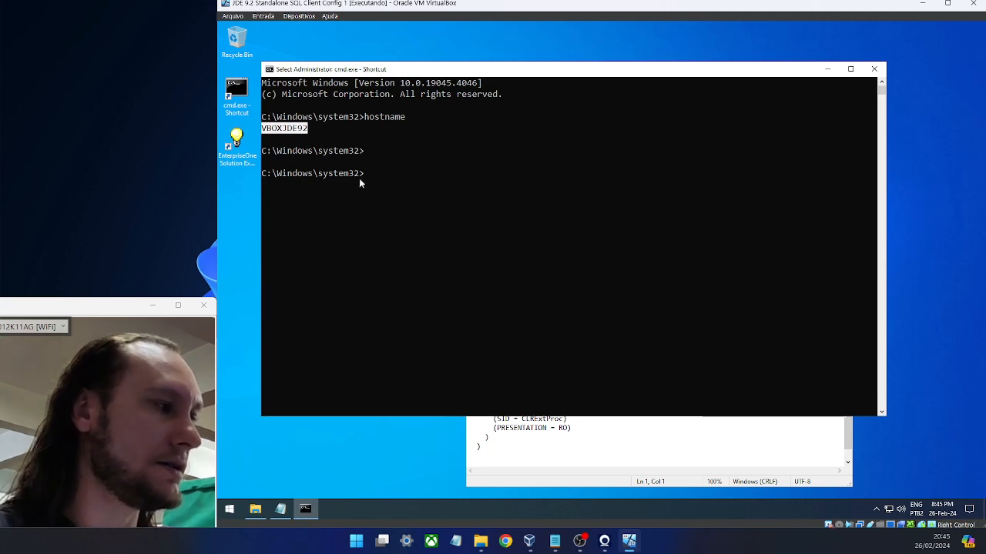
- Confirm the device name VBOXJDE92 in Settings About, then close Settings and the console
{"action": "left_click", "coordinate": [228, 509]}
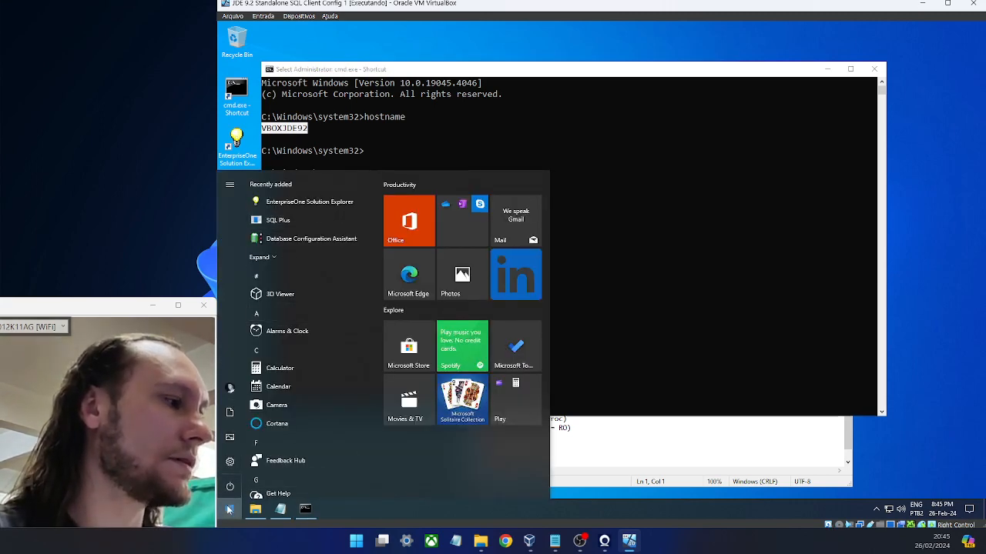
{"action": "right_click", "coordinate": [229, 509]}
{"action": "left_click", "coordinate": [278, 268]}
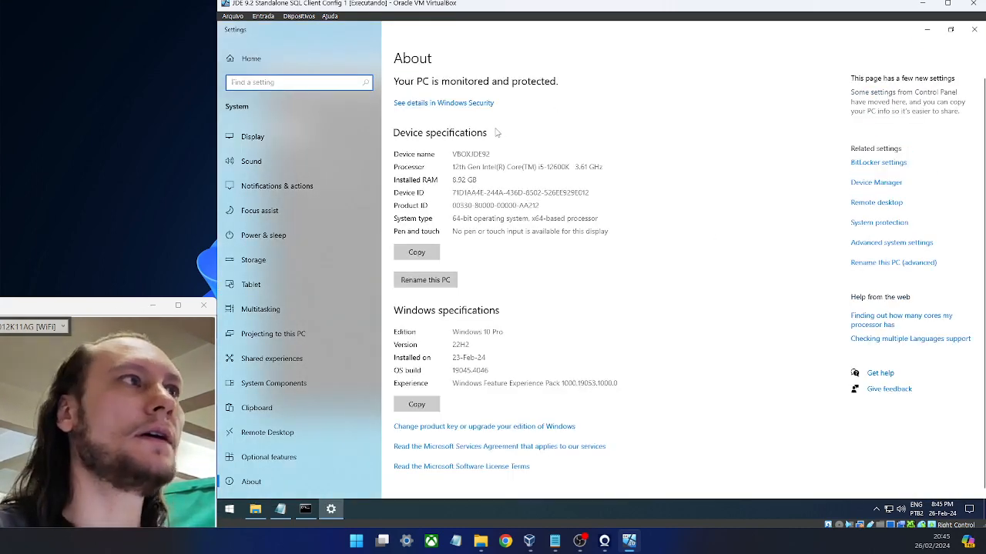
{"action": "left_click_drag", "start_coordinate": [489, 154], "coordinate": [451, 154]}
{"action": "key", "text": "ctrl+c"}
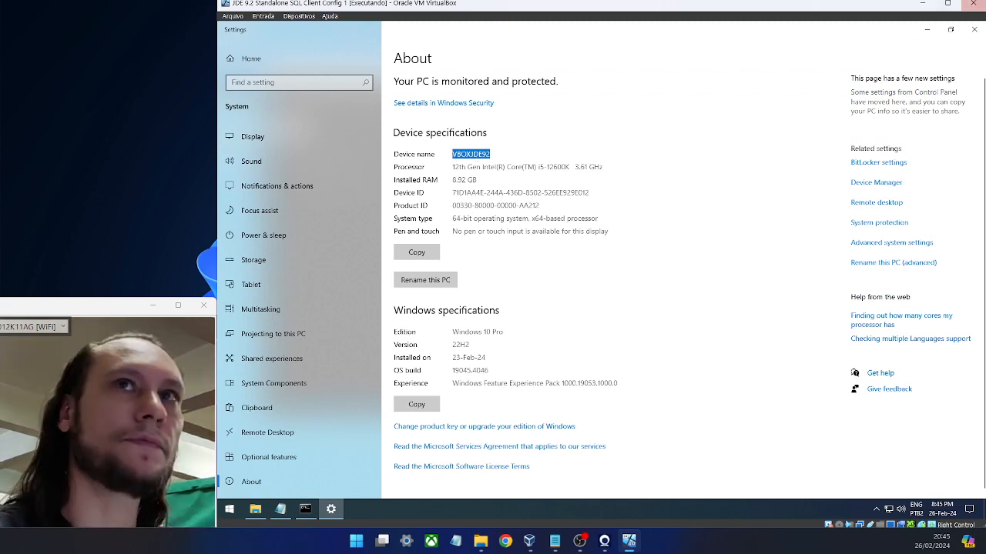
{"action": "left_click", "coordinate": [973, 30]}
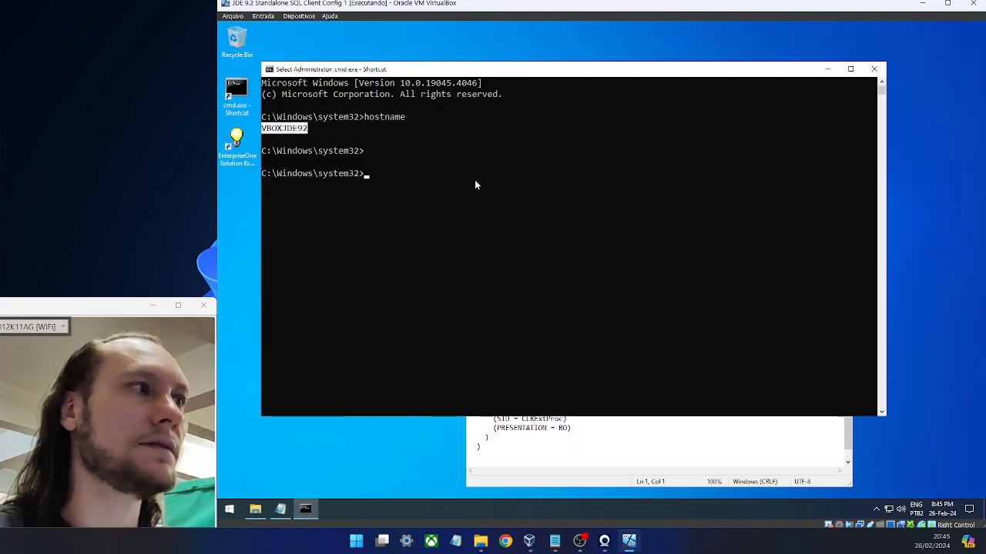
{"action": "left_click", "coordinate": [874, 69]}
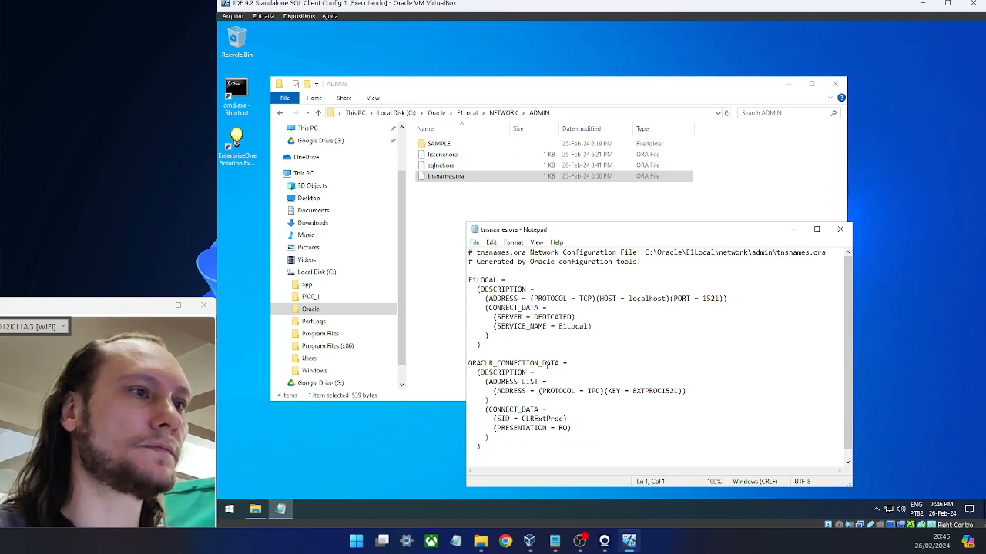
- Replace localhost with VBOXJDE92 in the E1LOCAL address line, save tnsnames.ora, and close Notepad
{"action": "left_click_drag", "start_coordinate": [628, 299], "coordinate": [666, 299]}
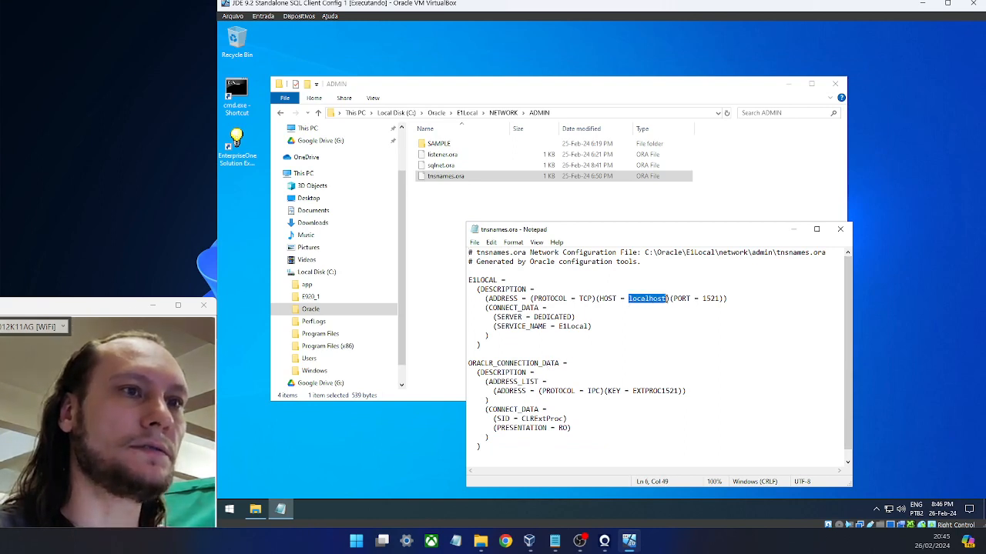
{"action": "key", "text": "ctrl+v"}
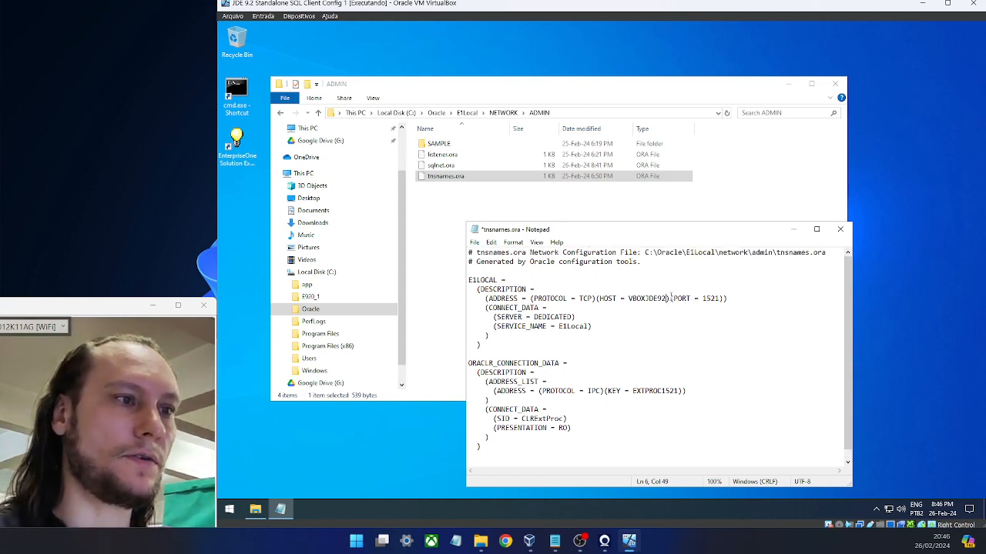
{"action": "left_click", "coordinate": [475, 242]}
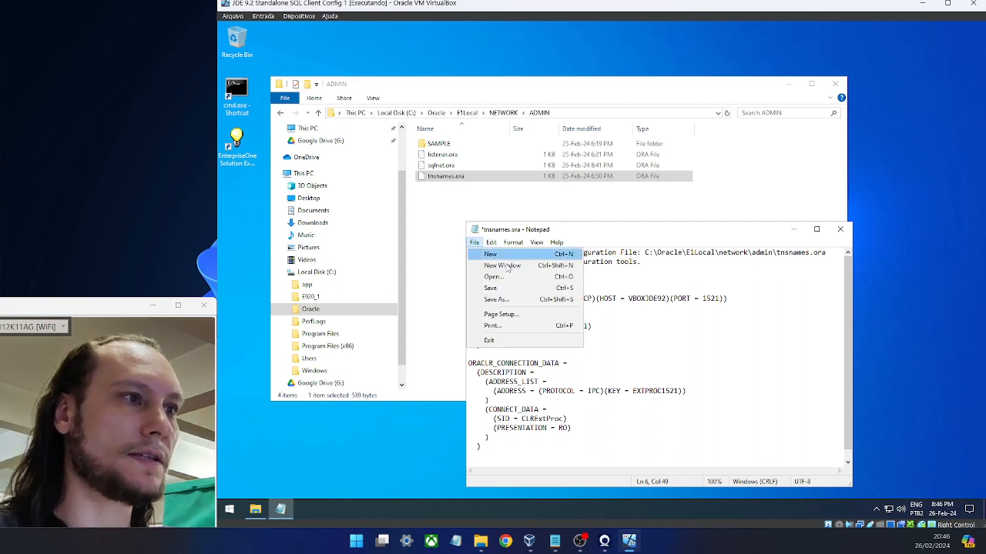
{"action": "left_click", "coordinate": [511, 289]}
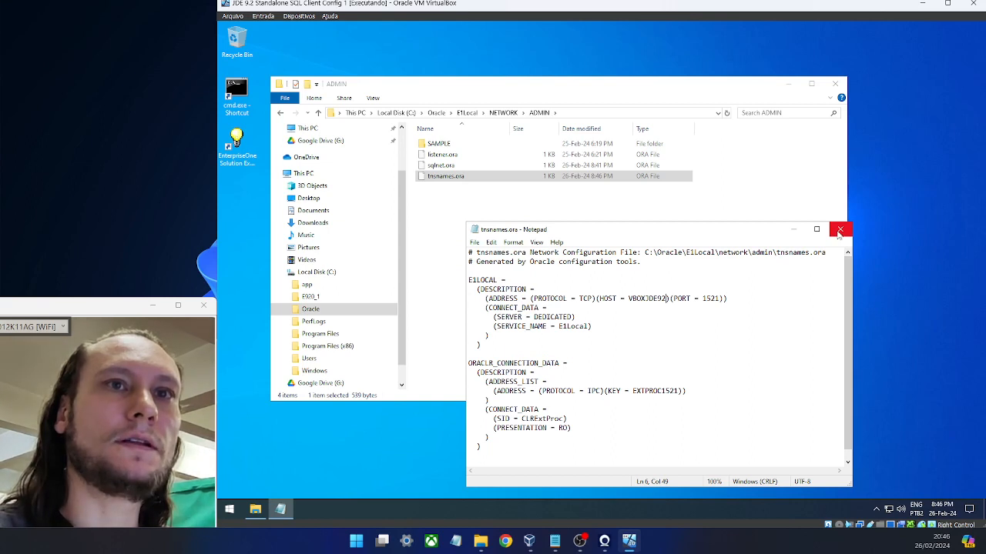
{"action": "left_click", "coordinate": [839, 231]}
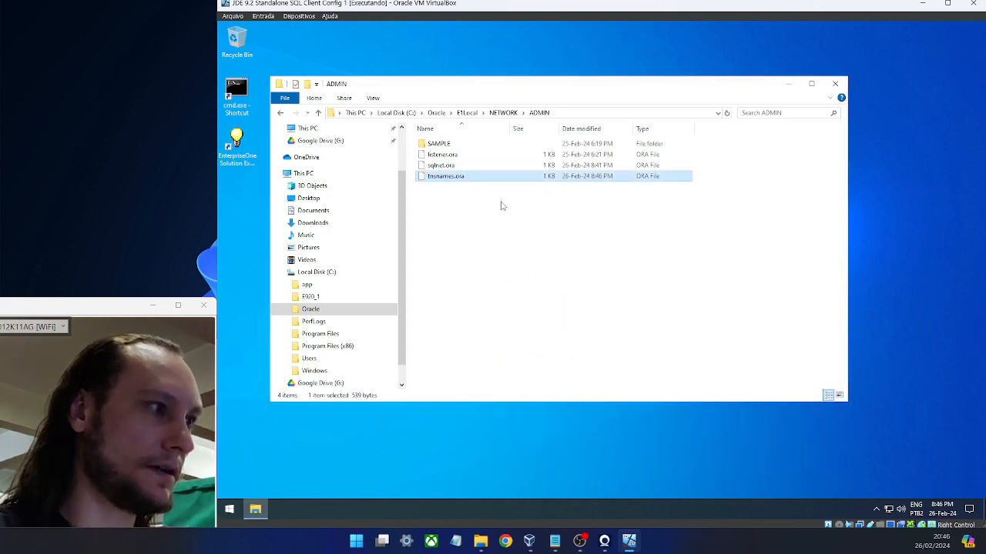
- Browse to C:\app\client\...\product\12.1.0\client_1\network\admin
{"action": "left_click", "coordinate": [316, 272]}
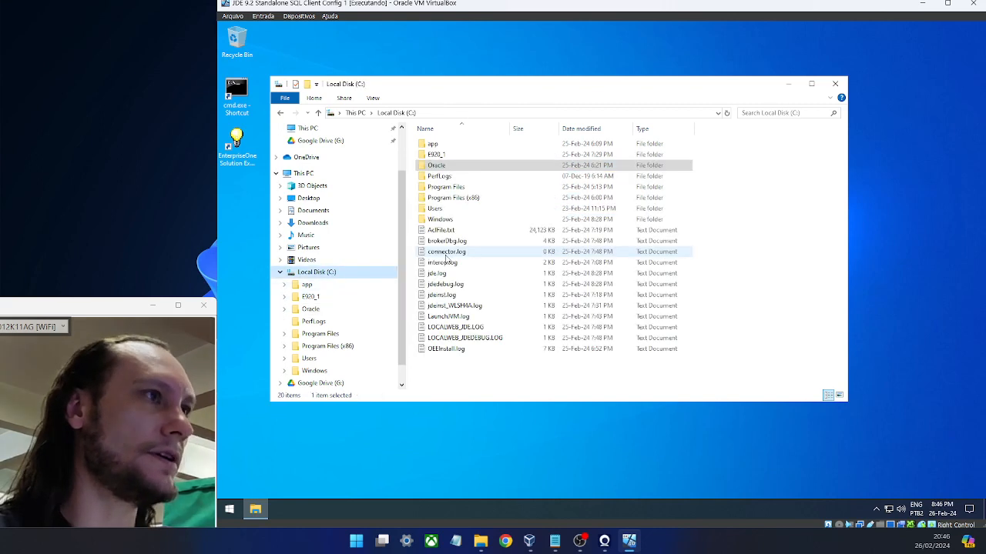
{"action": "double_click", "coordinate": [458, 145]}
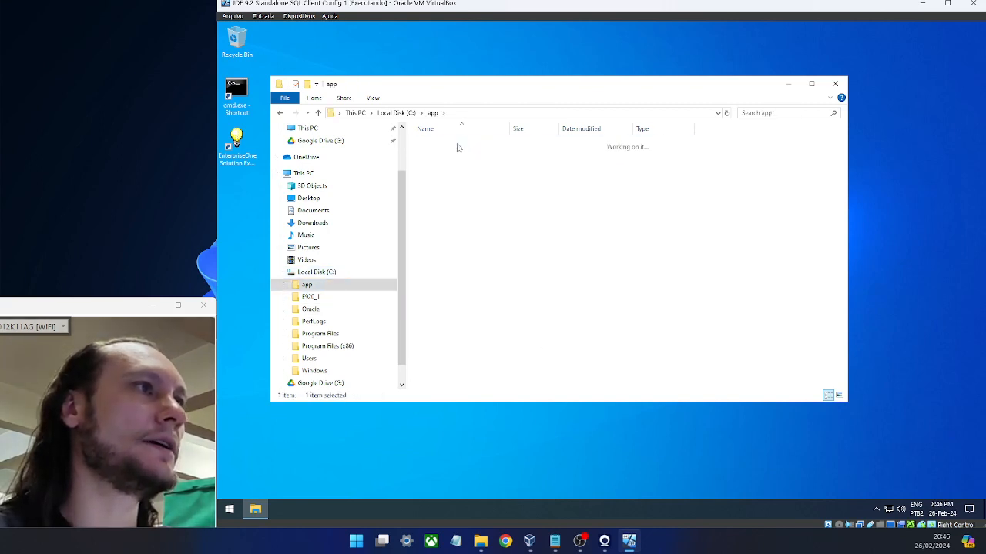
{"action": "double_click", "coordinate": [458, 144]}
{"action": "double_click", "coordinate": [458, 145]}
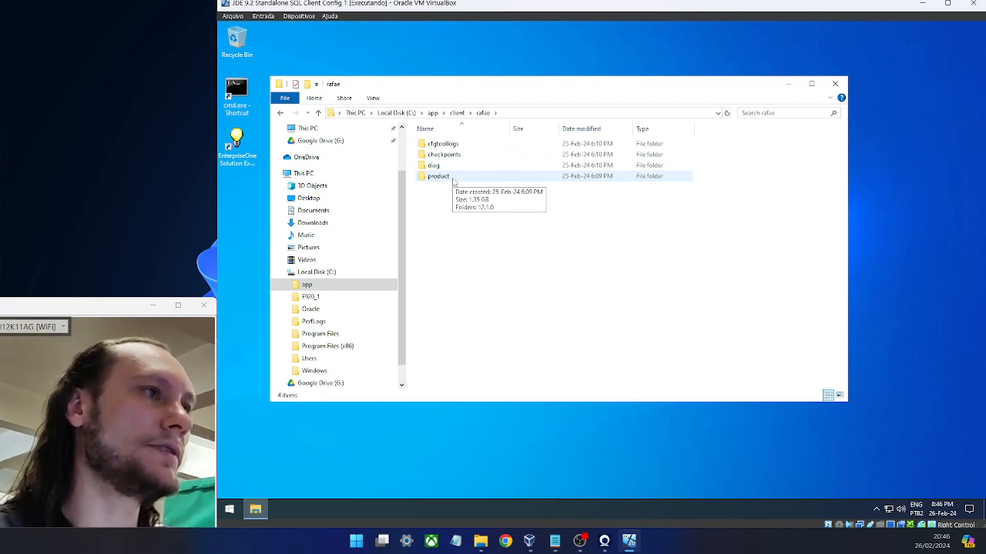
{"action": "double_click", "coordinate": [453, 179]}
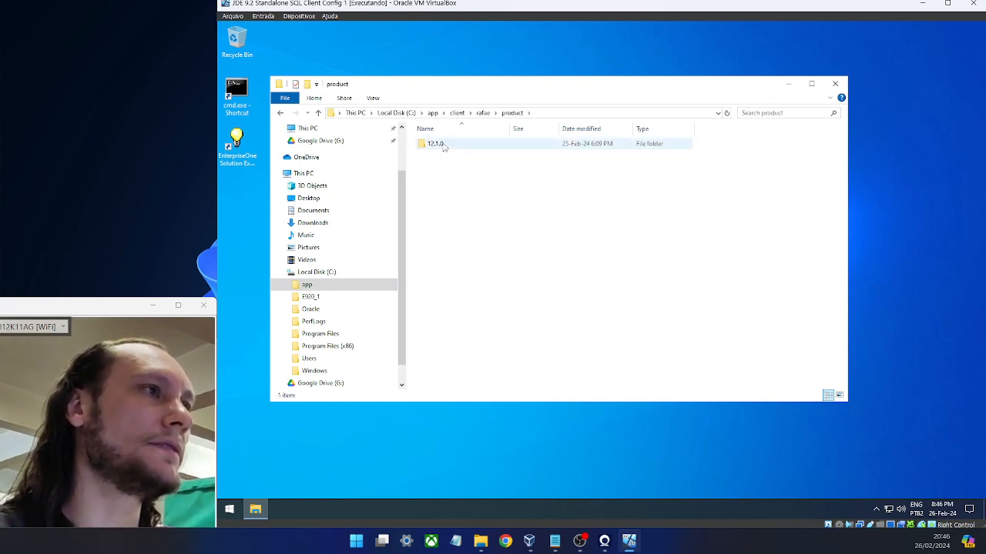
{"action": "double_click", "coordinate": [445, 145]}
{"action": "double_click", "coordinate": [452, 145]}
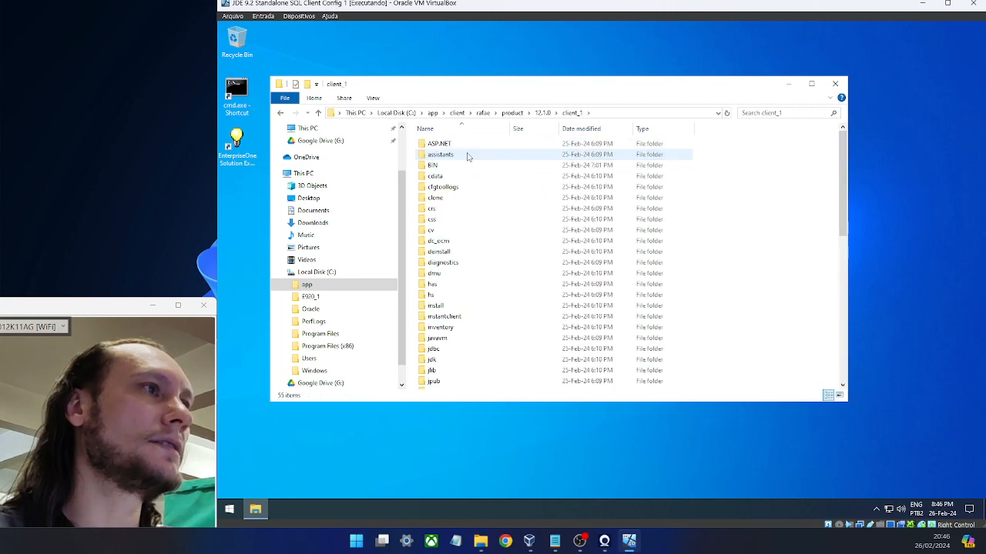
{"action": "left_click", "coordinate": [441, 168]}
{"action": "key", "text": "a"}
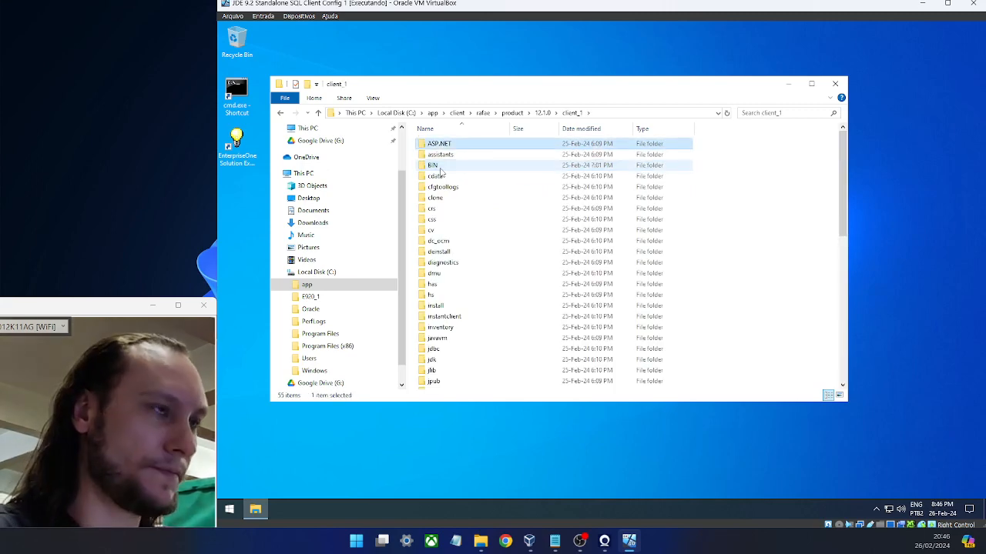
{"action": "key", "text": "n"}
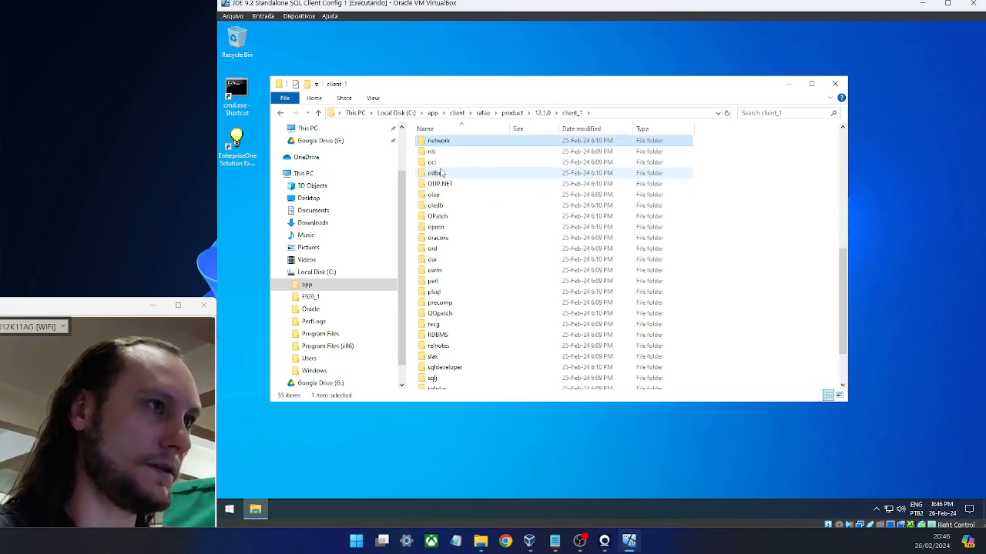
{"action": "key", "text": "Return"}
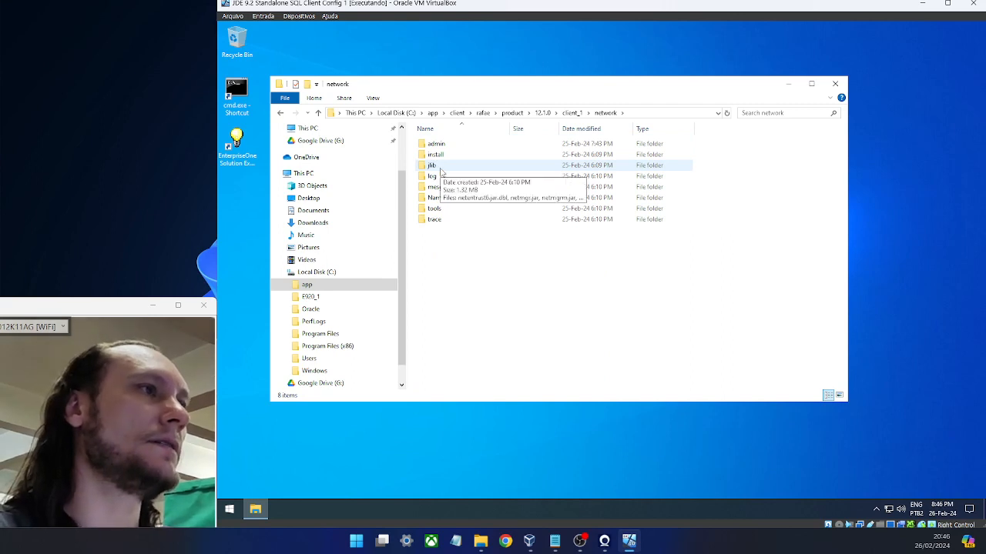
{"action": "double_click", "coordinate": [454, 146]}
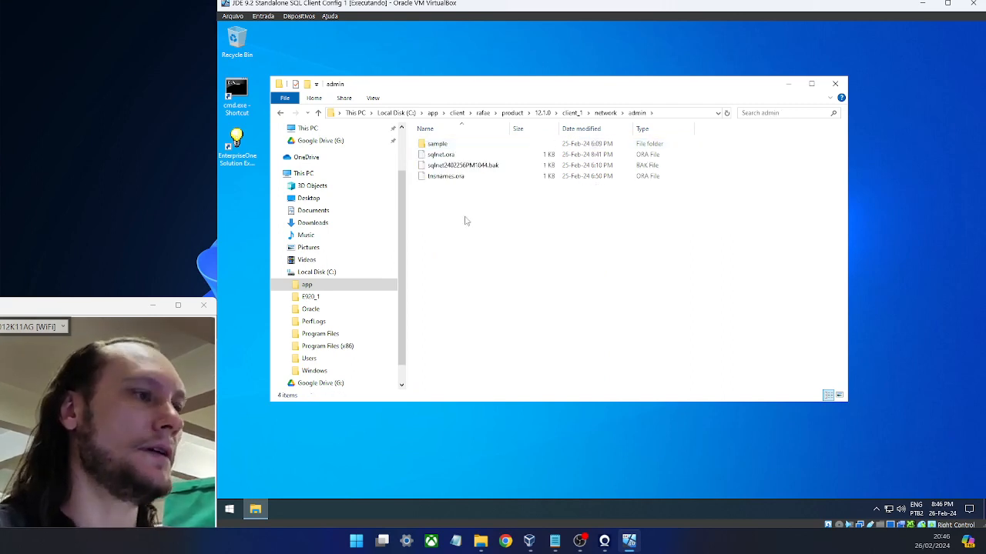
- Paste the edited tnsnames.ora here, replacing the existing file, and close Explorer
{"action": "key", "text": "ctrl+v"}
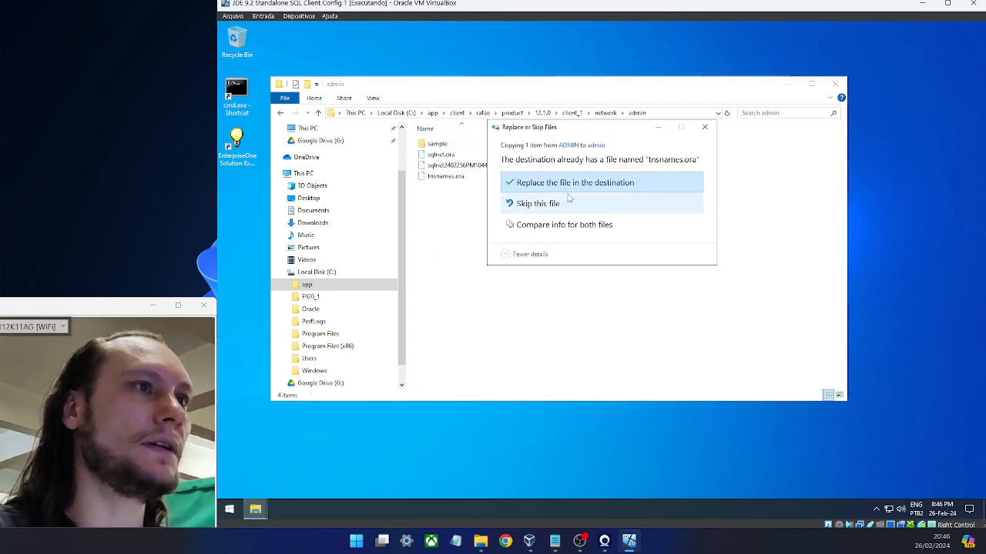
{"action": "left_click", "coordinate": [587, 189]}
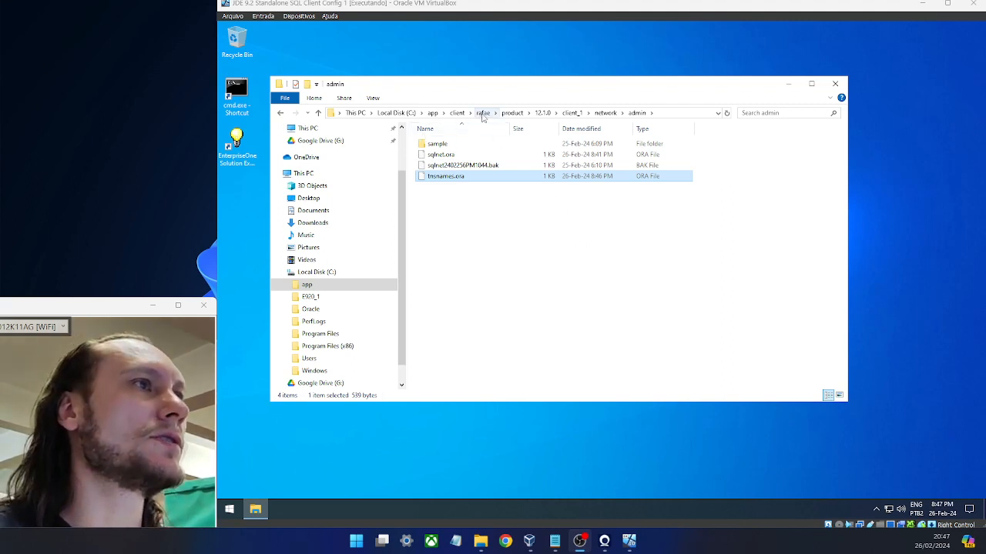
{"action": "left_click", "coordinate": [457, 112]}
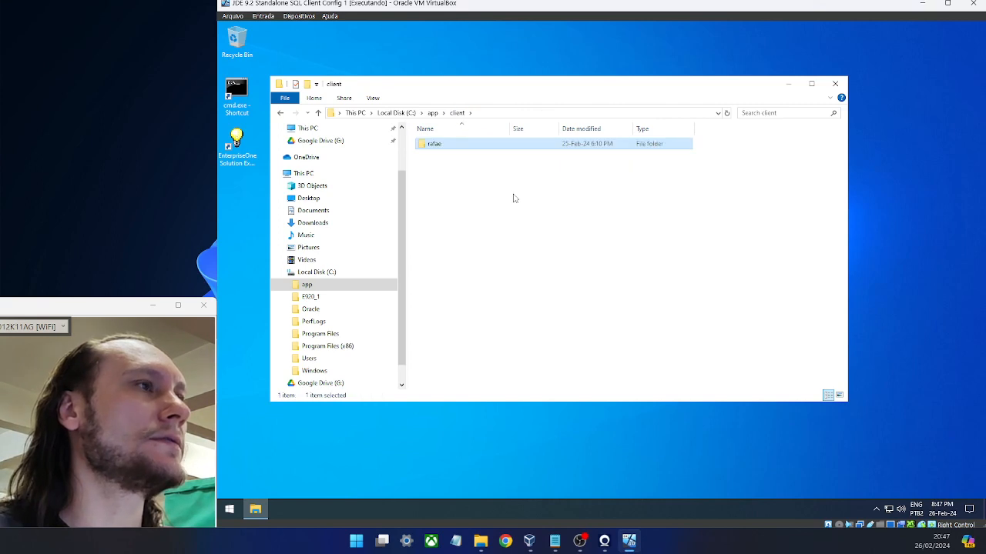
{"action": "left_click", "coordinate": [834, 83]}
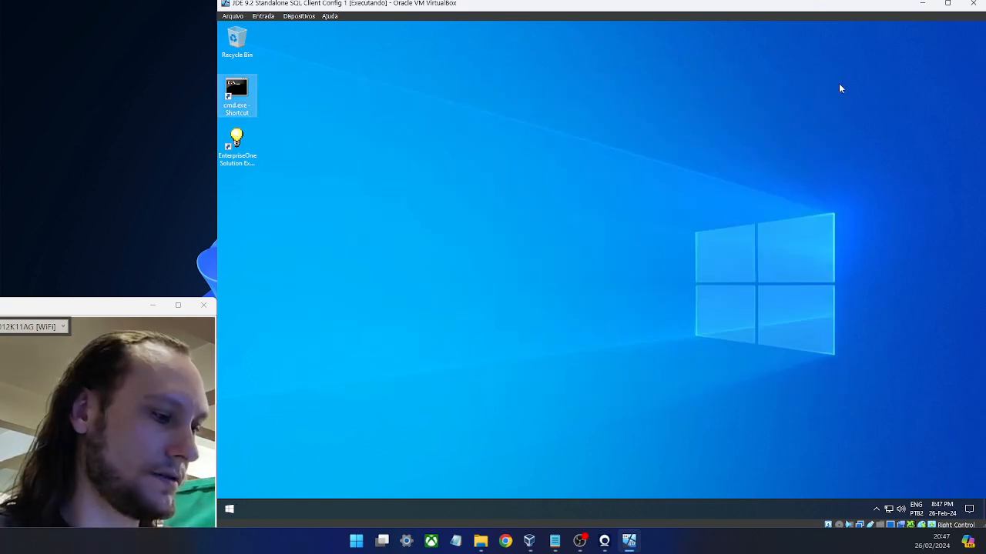
{"action": "key", "text": "super+e"}
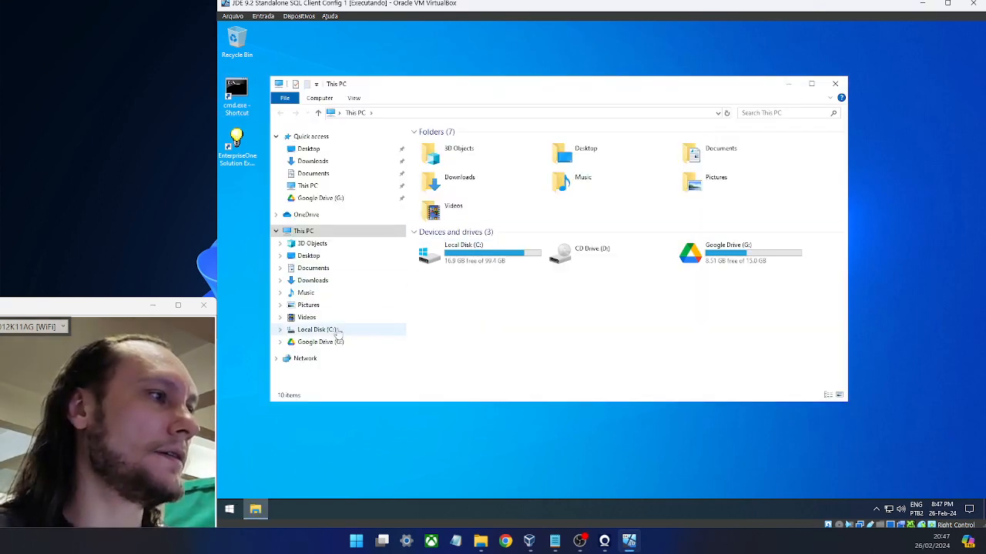
- Browse to the C:\app\client\...\product\12.1.0\client_1 folder
{"action": "left_click", "coordinate": [337, 333]}
{"action": "double_click", "coordinate": [463, 144]}
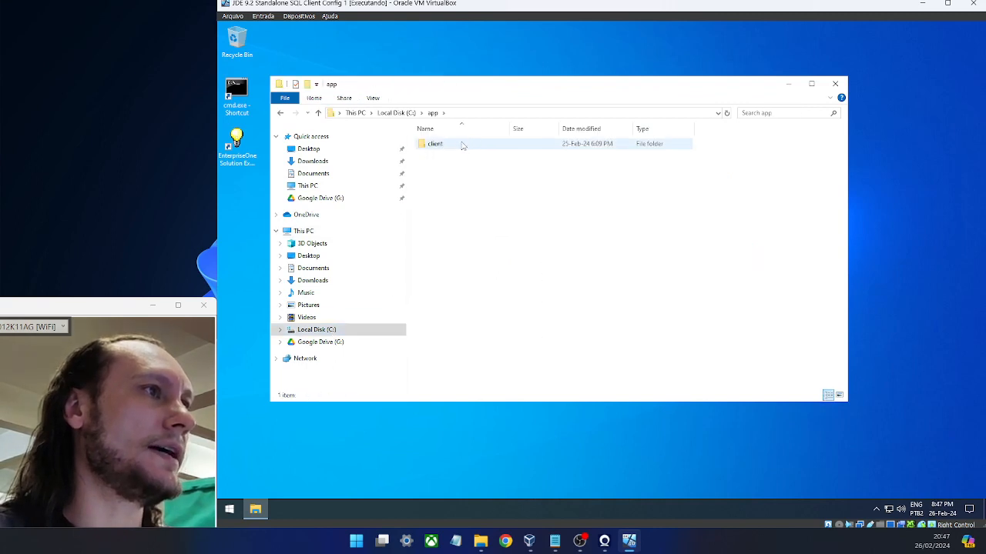
{"action": "double_click", "coordinate": [463, 144]}
{"action": "double_click", "coordinate": [458, 144]}
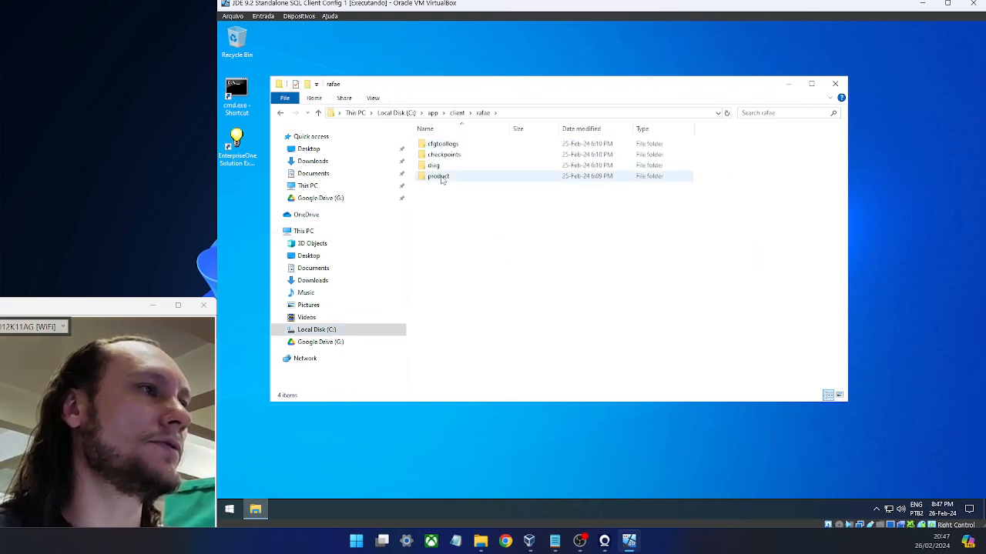
{"action": "double_click", "coordinate": [442, 178]}
{"action": "double_click", "coordinate": [450, 146]}
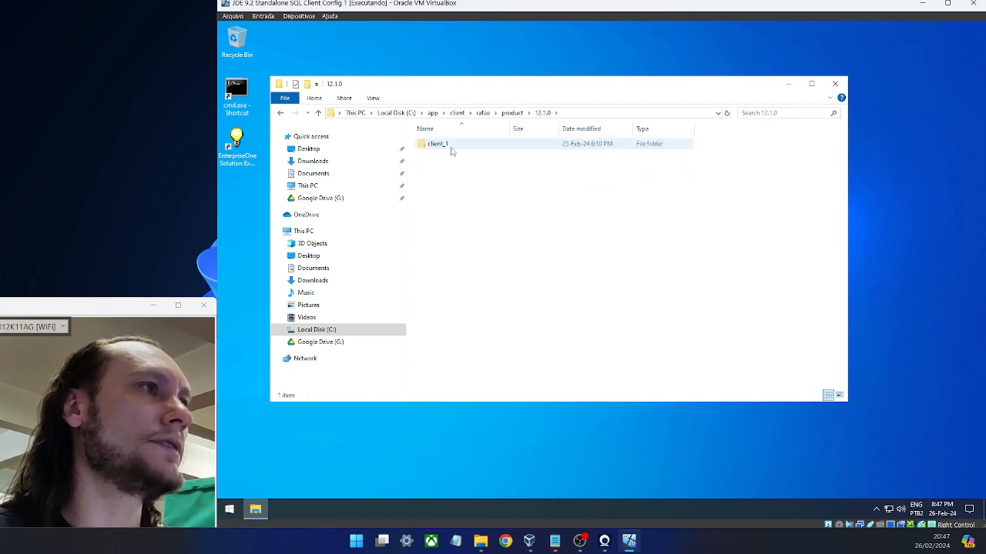
{"action": "double_click", "coordinate": [450, 146]}
- Open the sqldeveloper folder and launch sqldeveloper.exe
{"action": "left_click", "coordinate": [451, 154]}
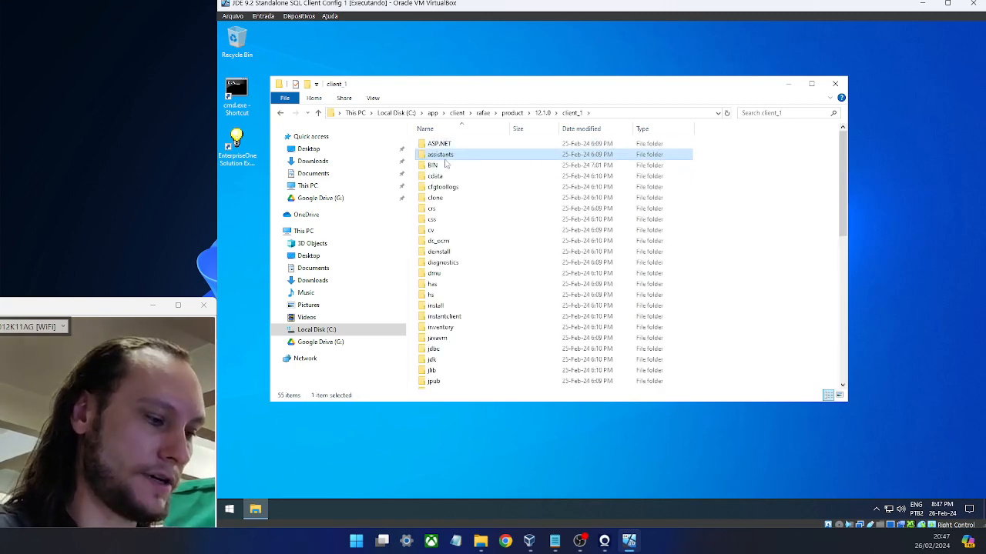
{"action": "type", "text": "sql"}
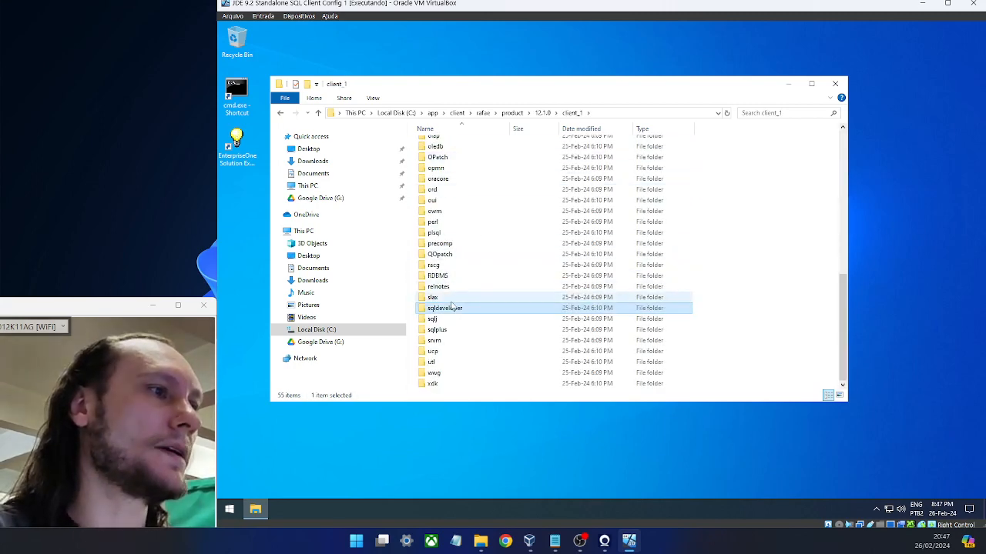
{"action": "double_click", "coordinate": [454, 308]}
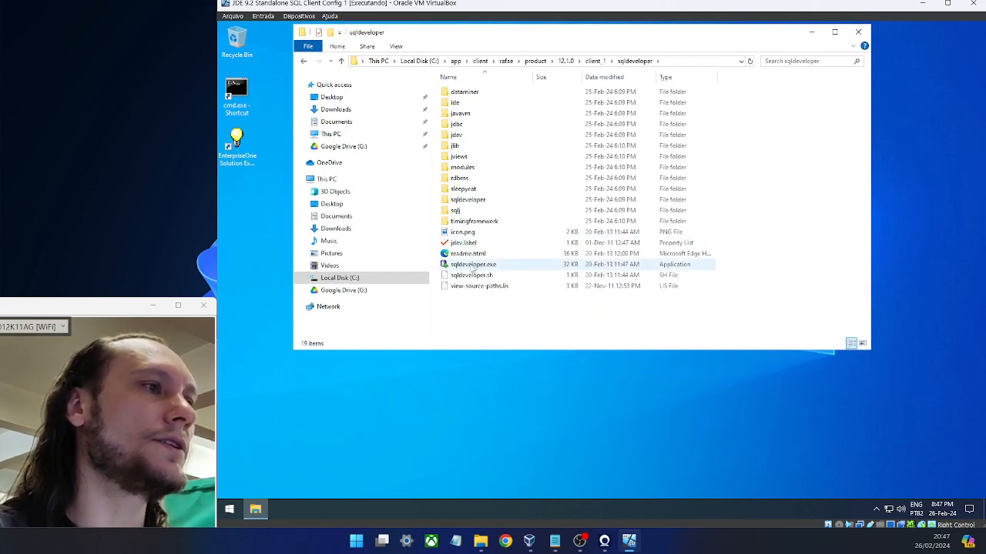
{"action": "right_click", "coordinate": [470, 265]}
{"action": "left_click", "coordinate": [466, 266]}
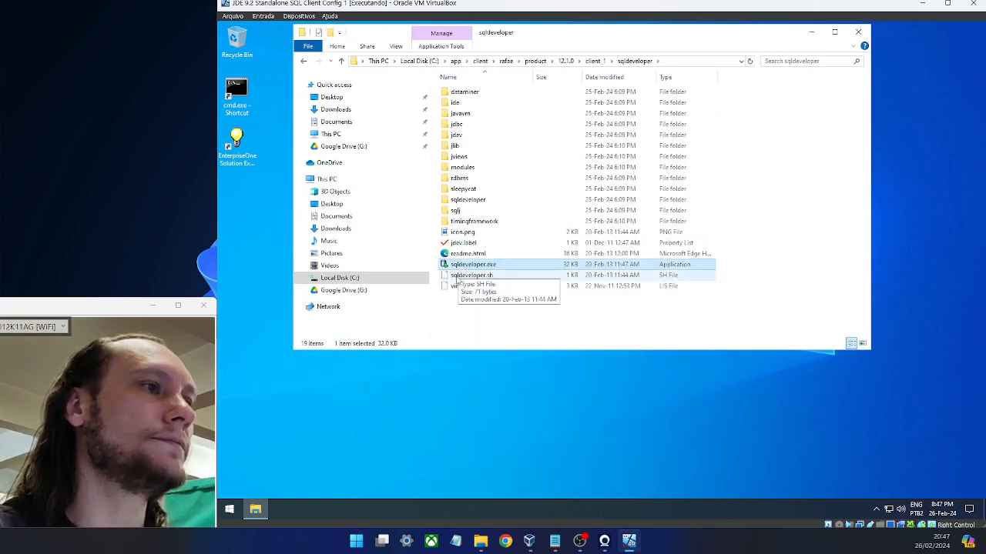
{"action": "key", "text": "Escape"}
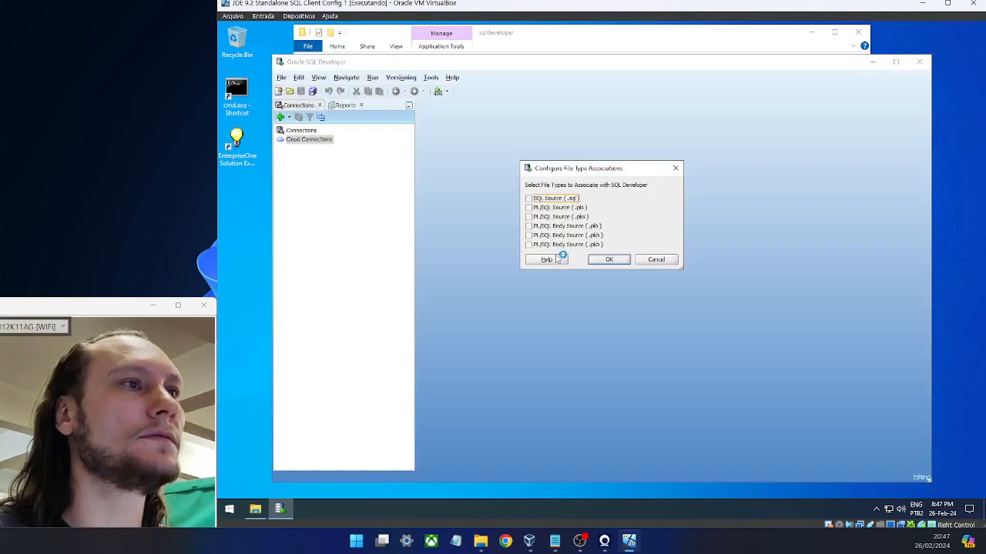
- Associate SQL Source (.sql) files with SQL Developer and dismiss Tip of the Day
{"action": "left_click", "coordinate": [528, 199]}
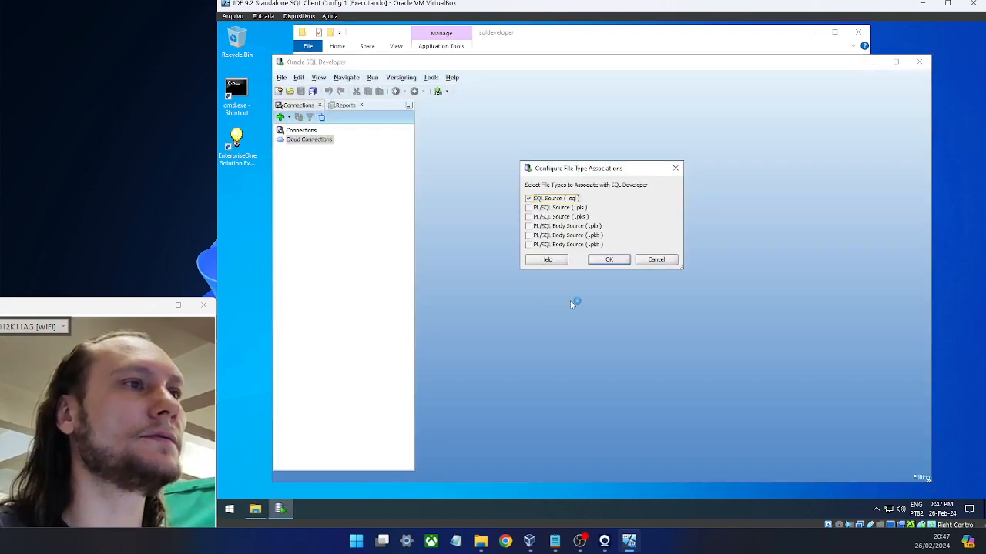
{"action": "left_click", "coordinate": [610, 259]}
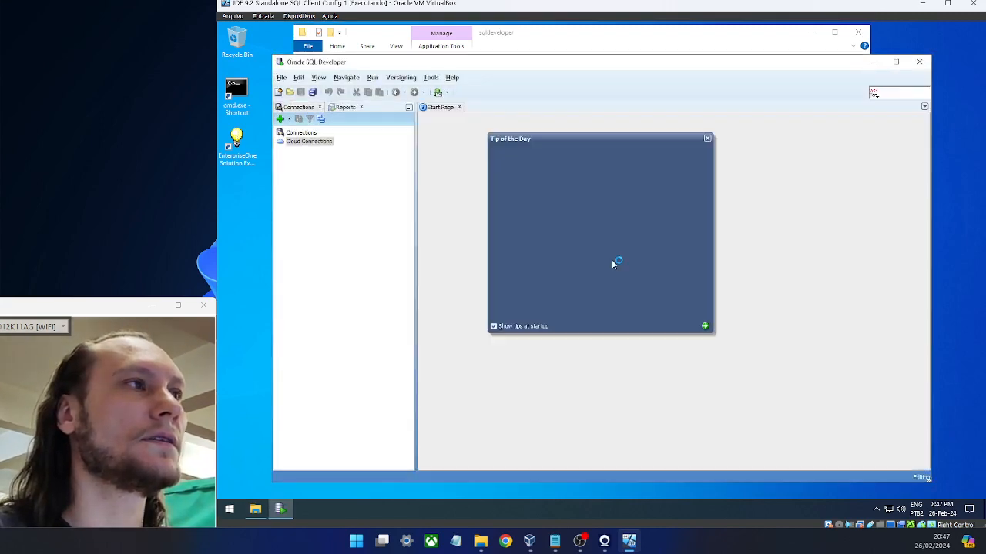
{"action": "left_click", "coordinate": [707, 139]}
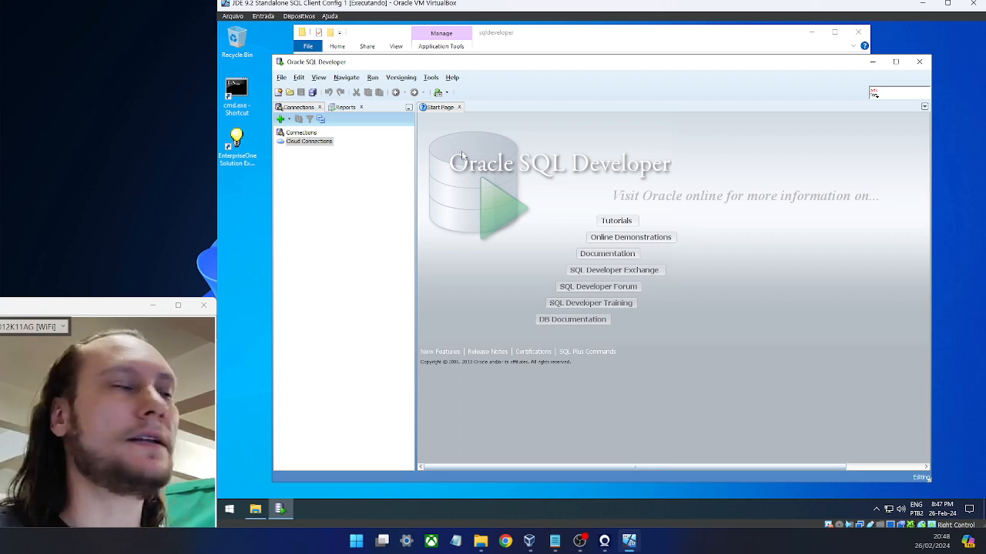
- Create a new connection 'JDE Standalone' with the user's username and password, saving the password
{"action": "left_click", "coordinate": [280, 118]}
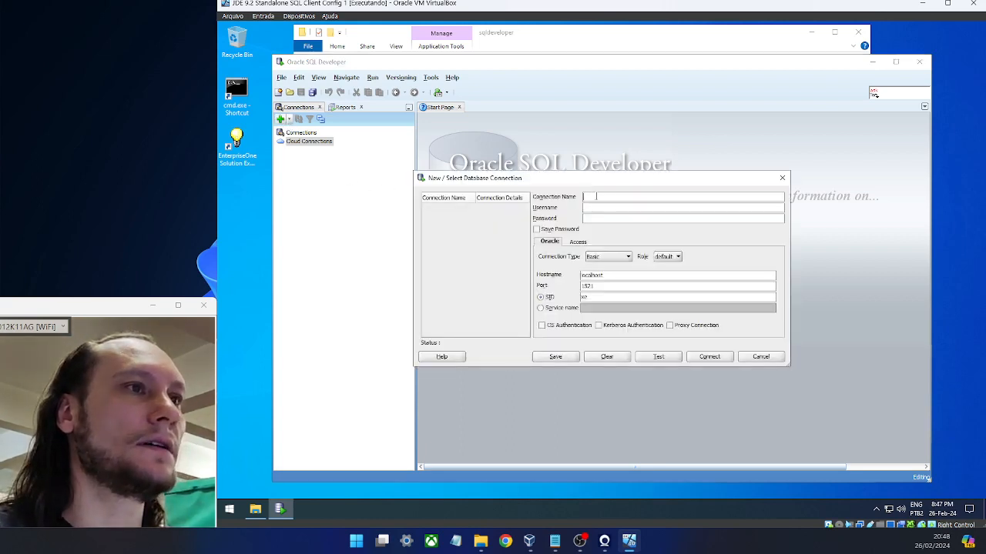
{"action": "type", "text": "J"}
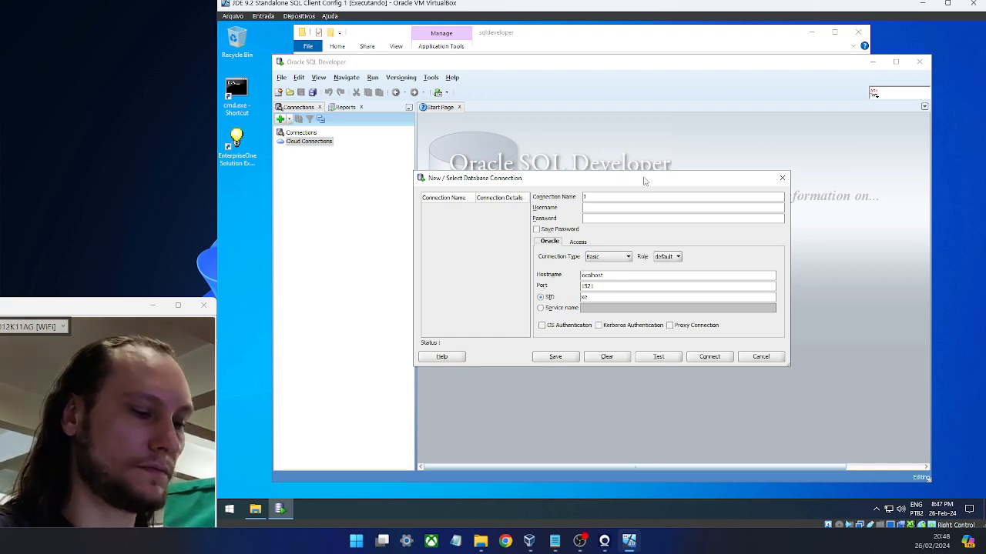
{"action": "type", "text": "DE Stan"}
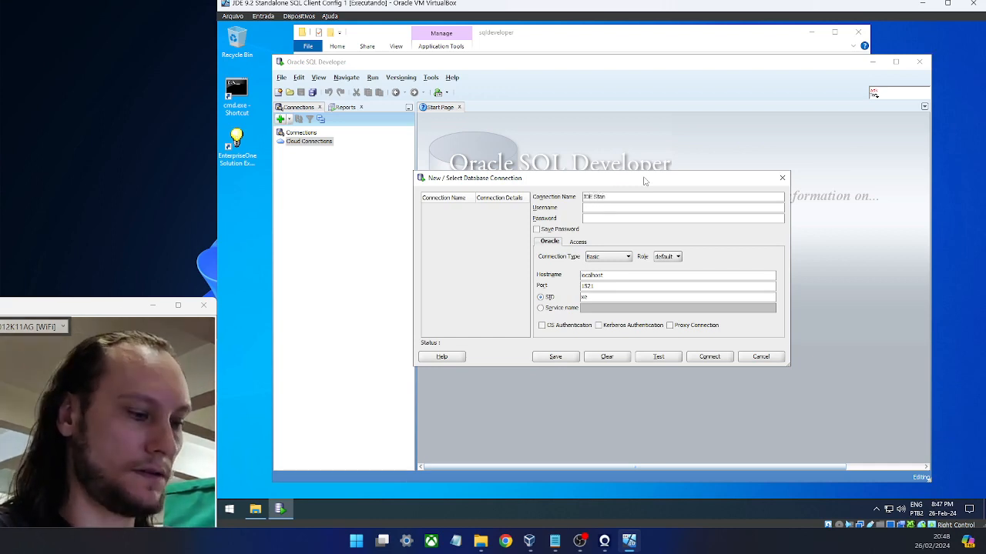
{"action": "key", "text": "BackSpace"}
{"action": "key", "text": "BackSpace"}
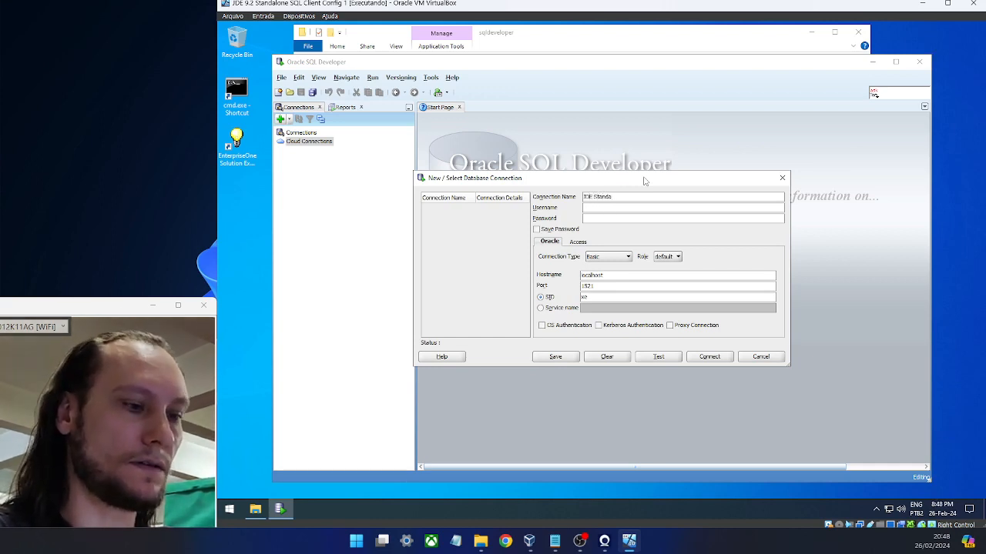
{"action": "type", "text": "lone"}
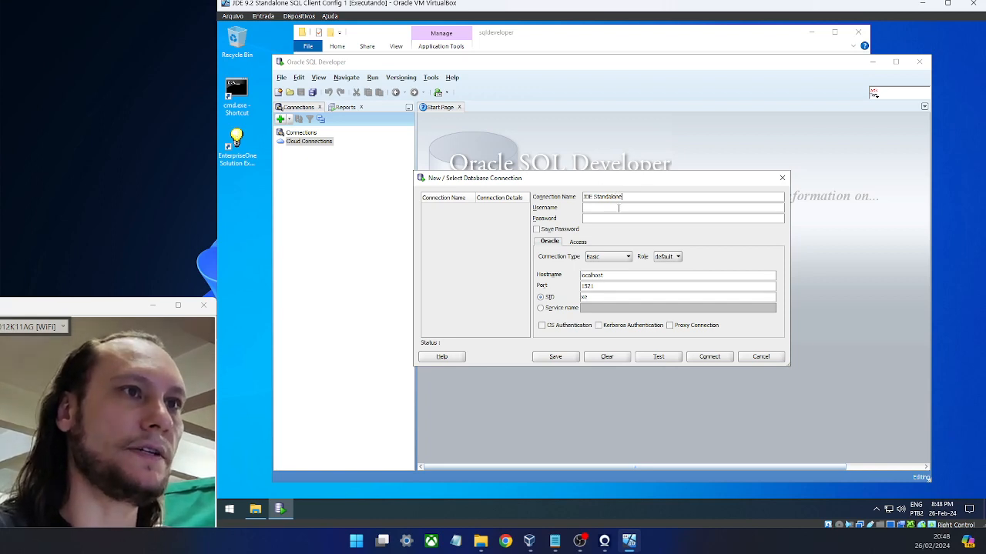
{"action": "left_click", "coordinate": [618, 208]}
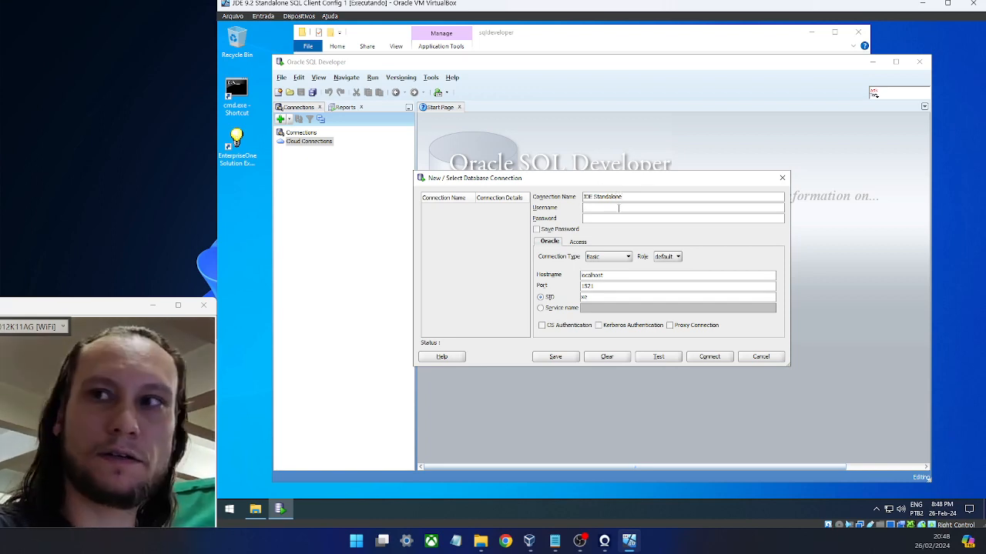
{"action": "type", "text": "r"}
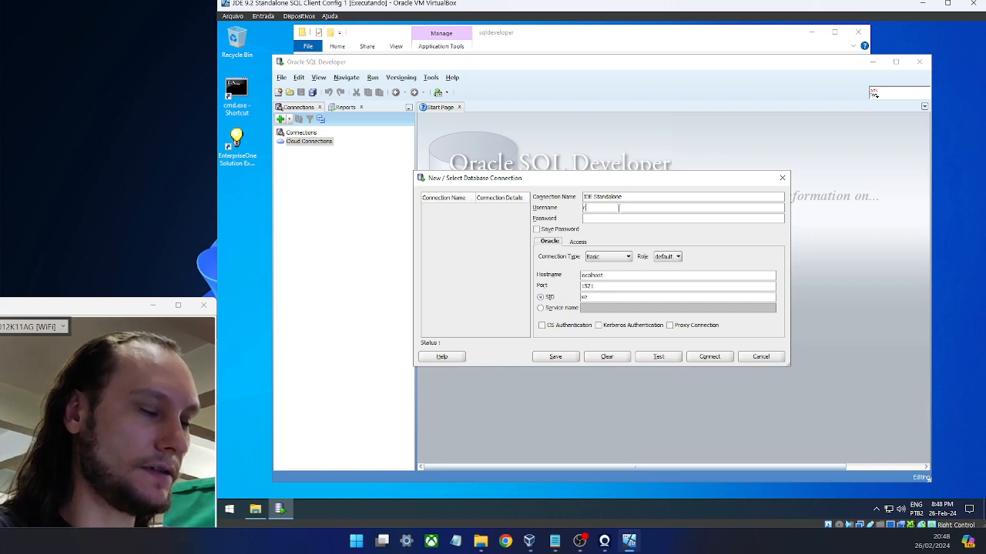
{"action": "type", "text": "berg1"}
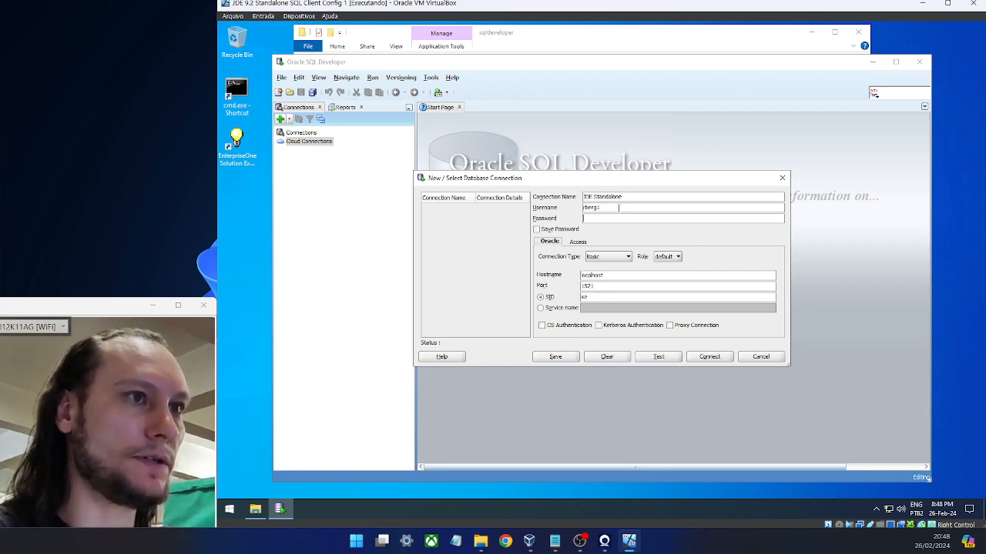
{"action": "type", "text": "***"}
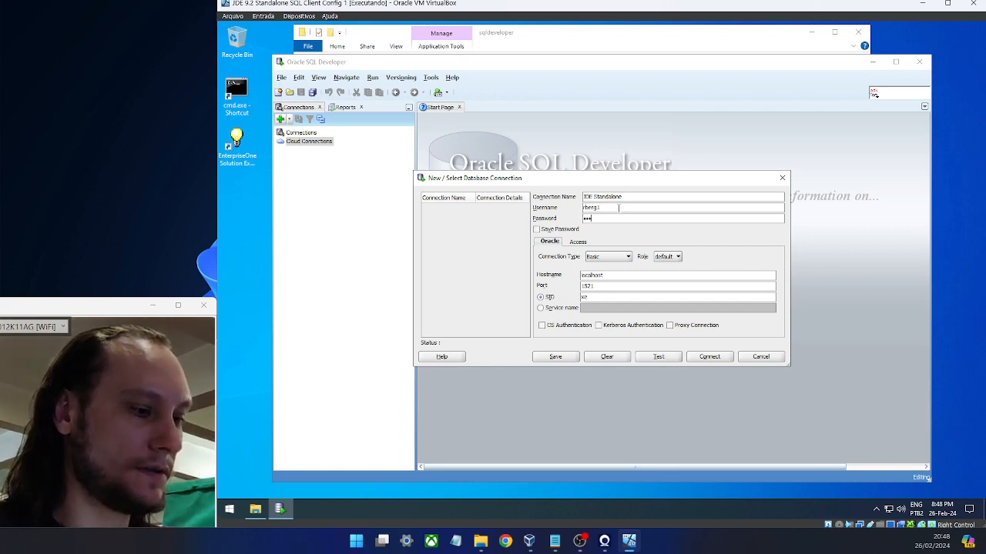
{"action": "type", "text": "***"}
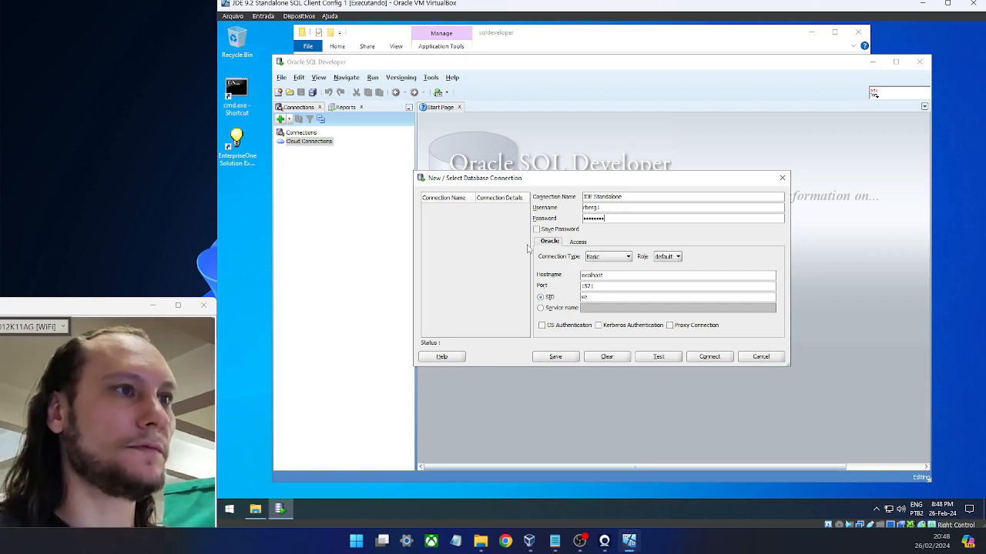
{"action": "left_click", "coordinate": [542, 231]}
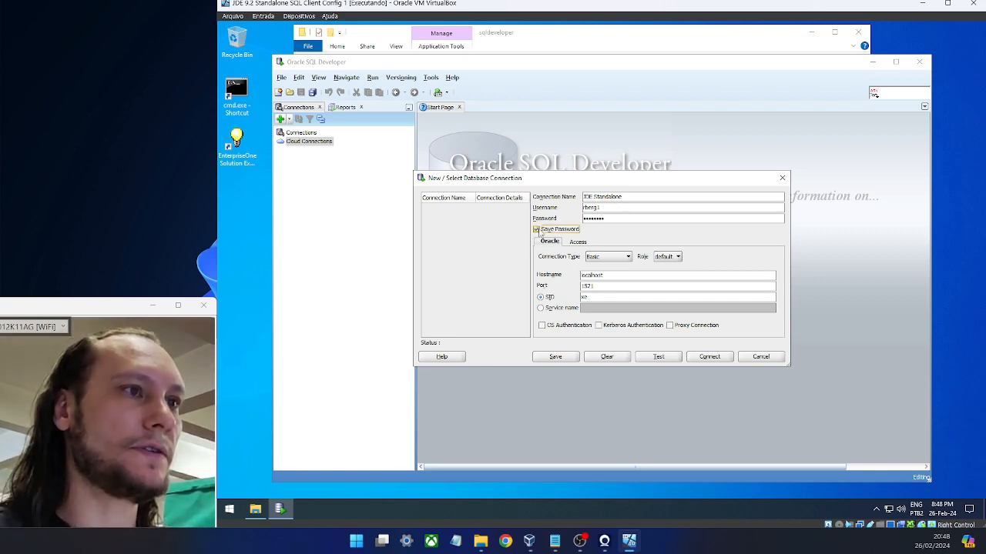
{"action": "double_click", "coordinate": [627, 274]}
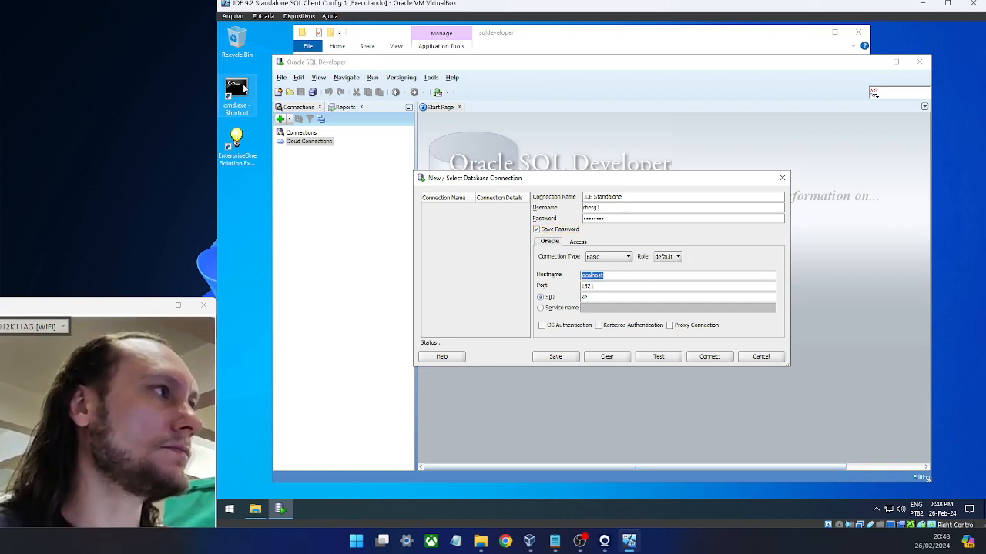
- Copy the device name VBOXJDE92 from Settings About into the connection's Hostname field
{"action": "right_click", "coordinate": [230, 509]}
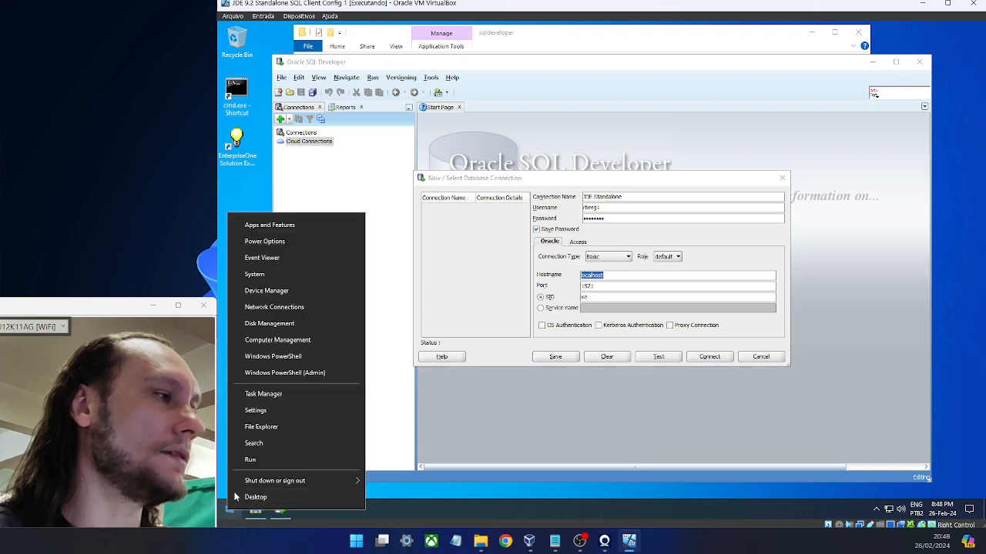
{"action": "left_click", "coordinate": [279, 278]}
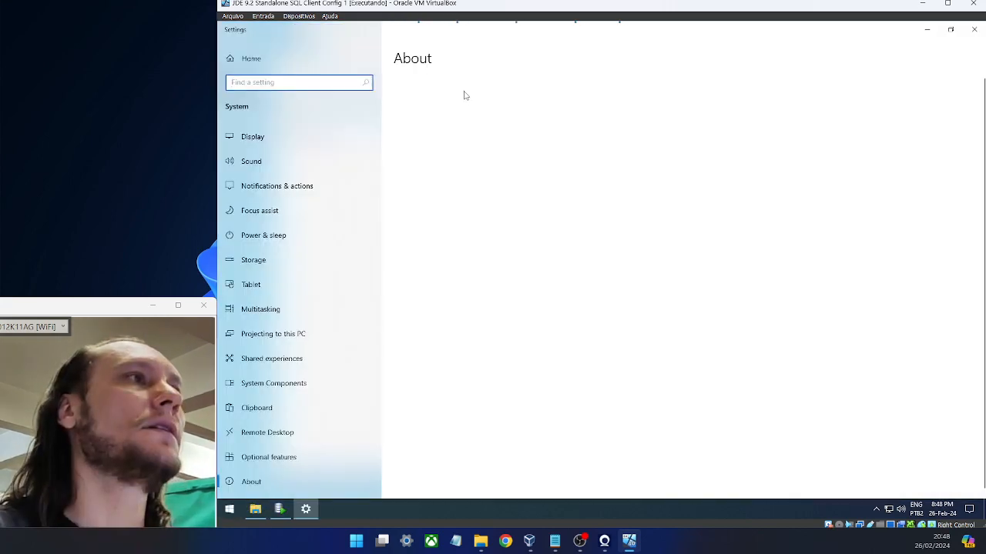
{"action": "left_click_drag", "start_coordinate": [492, 155], "coordinate": [449, 157]}
{"action": "key", "text": "ctrl+c"}
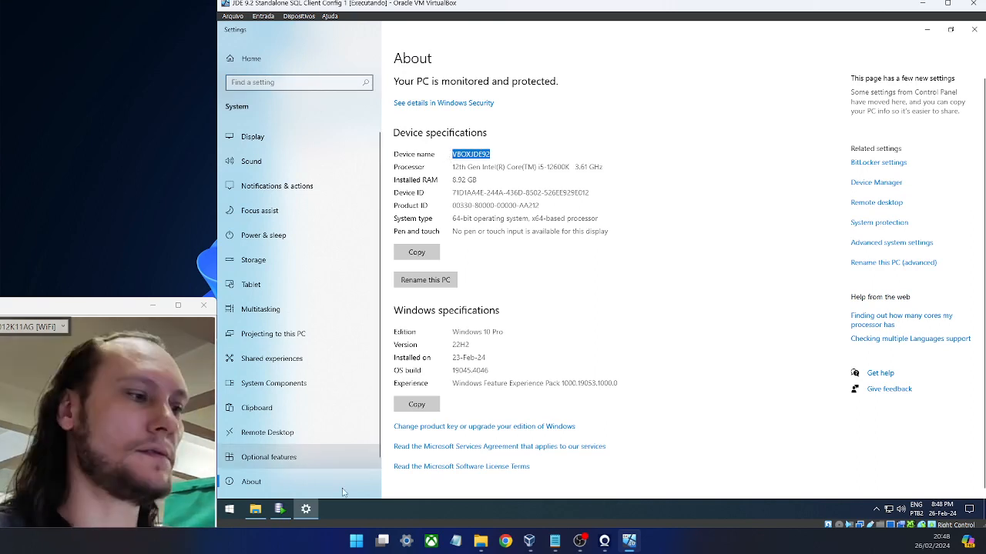
{"action": "left_click", "coordinate": [281, 509]}
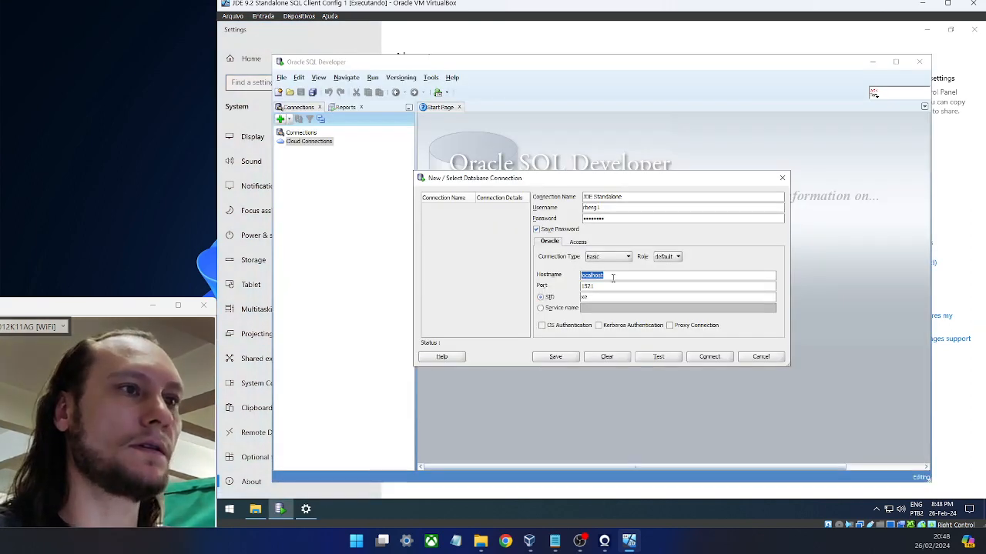
{"action": "key", "text": "ctrl+v"}
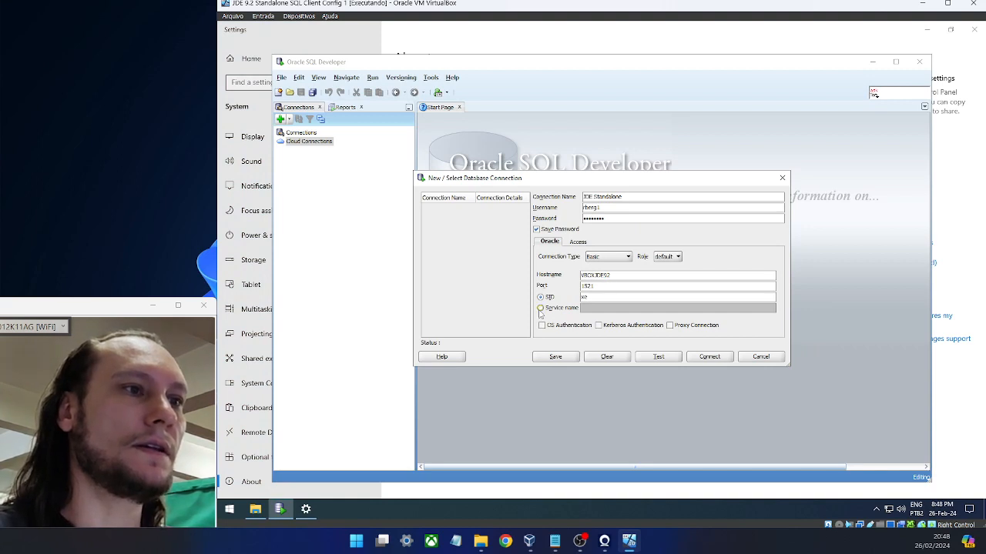
- Set Service name to E1.local, test the connection successfully, and connect
{"action": "left_click", "coordinate": [540, 308]}
{"action": "left_click", "coordinate": [597, 306]}
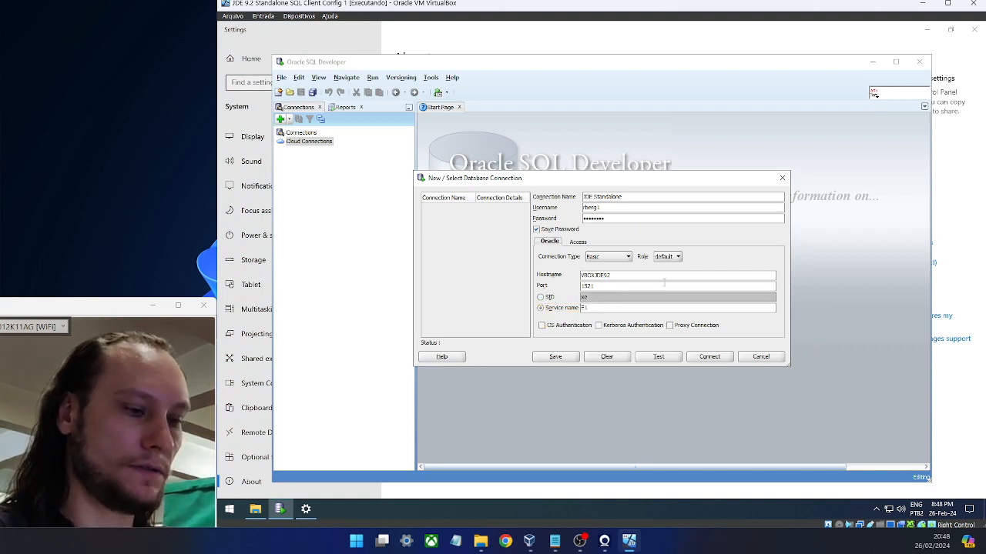
{"action": "type", "text": "E1.local"}
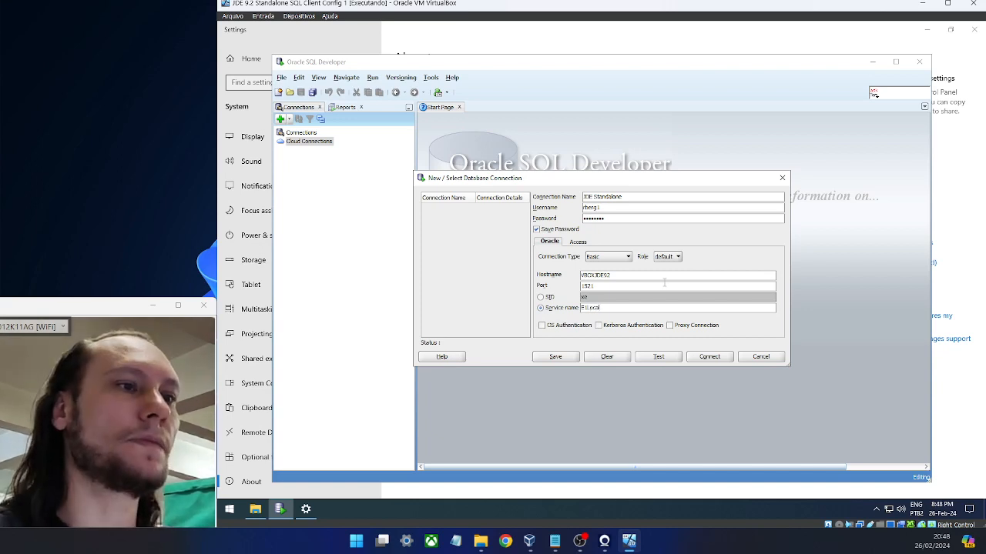
{"action": "left_click", "coordinate": [660, 358]}
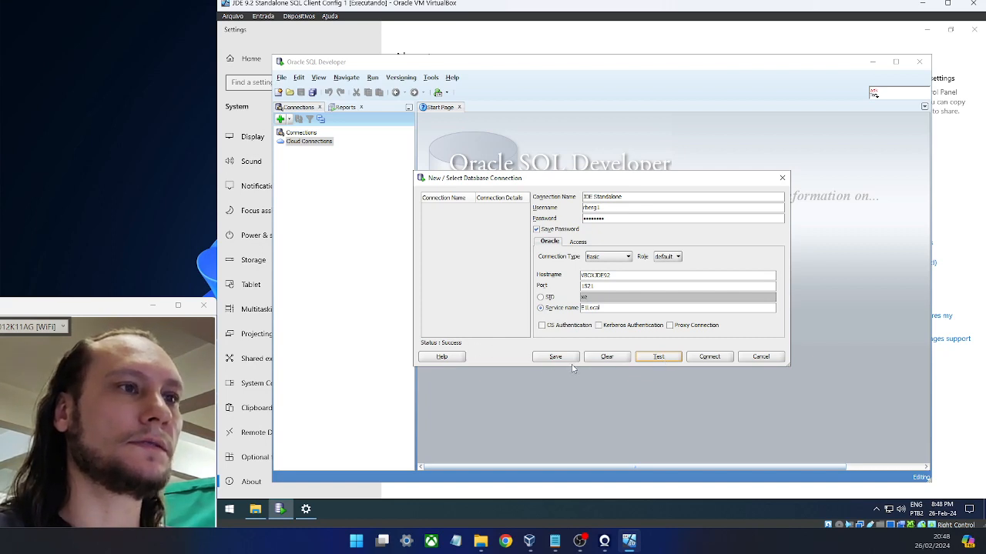
{"action": "left_click", "coordinate": [703, 358]}
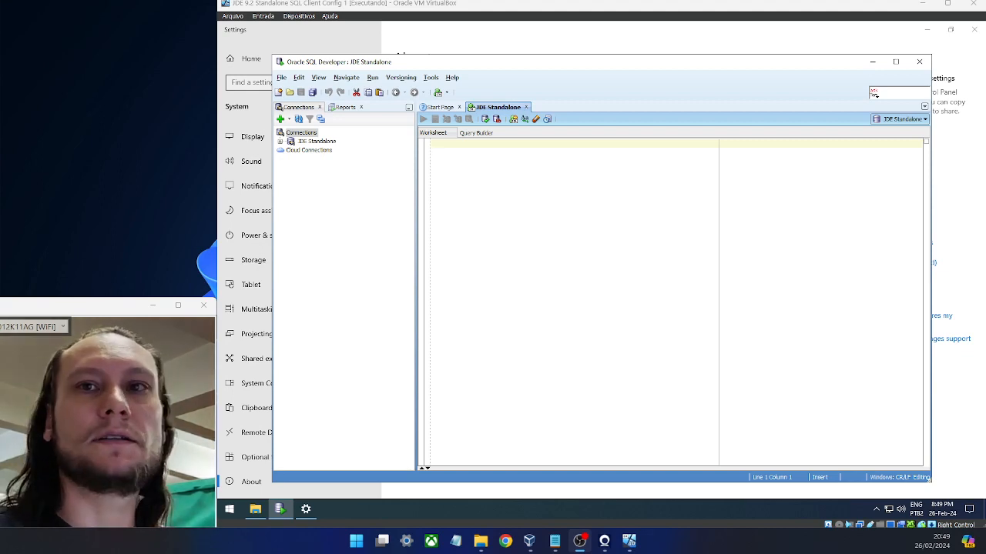
- Switch back to SQL Developer and click into the blank JDE Standalone worksheet
{"action": "key", "text": "alt+Tab"}
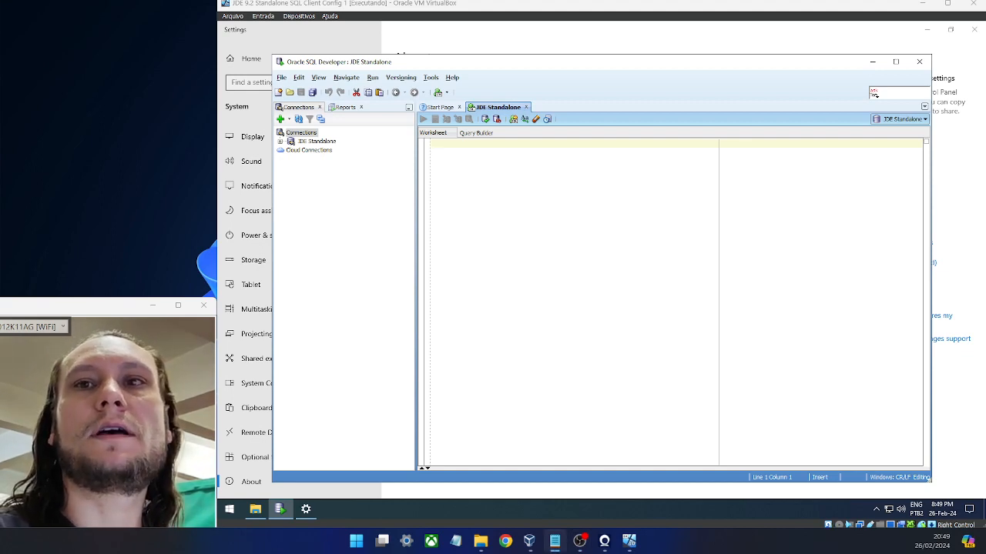
{"action": "left_click", "coordinate": [489, 147]}
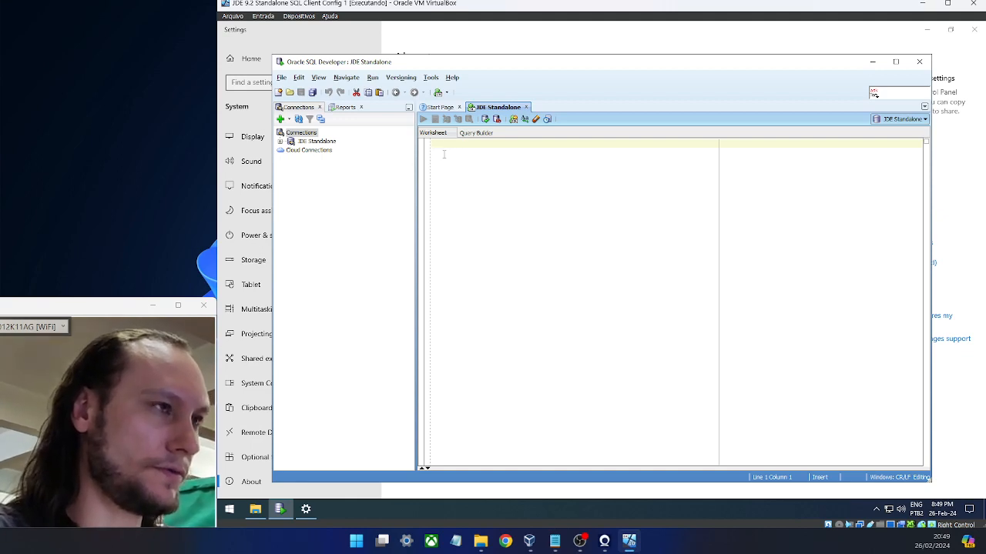
- Write and run `select * from JDEDATA920.F4211;` in the JDE Standalone worksheet
{"action": "type", "text": "sel"}
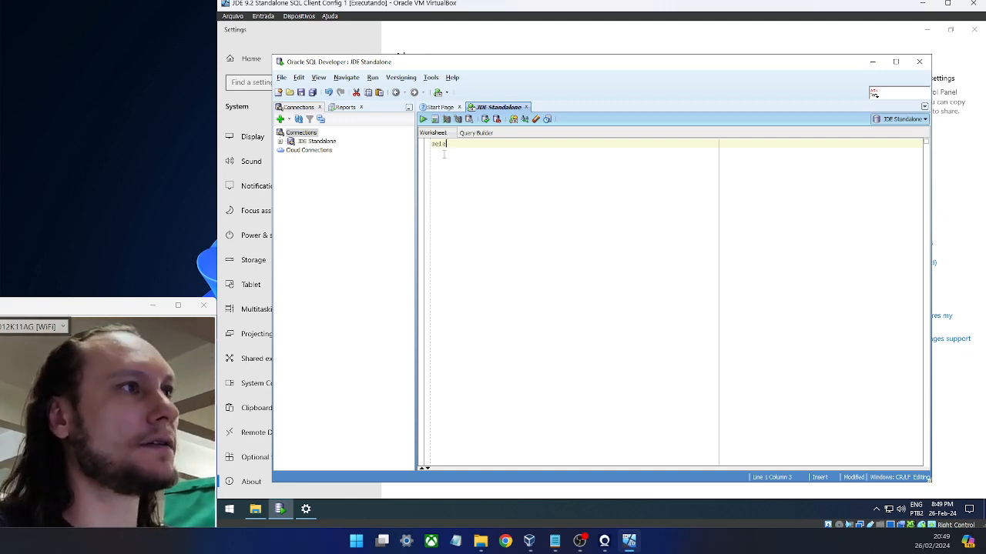
{"action": "type", "text": "ect *"}
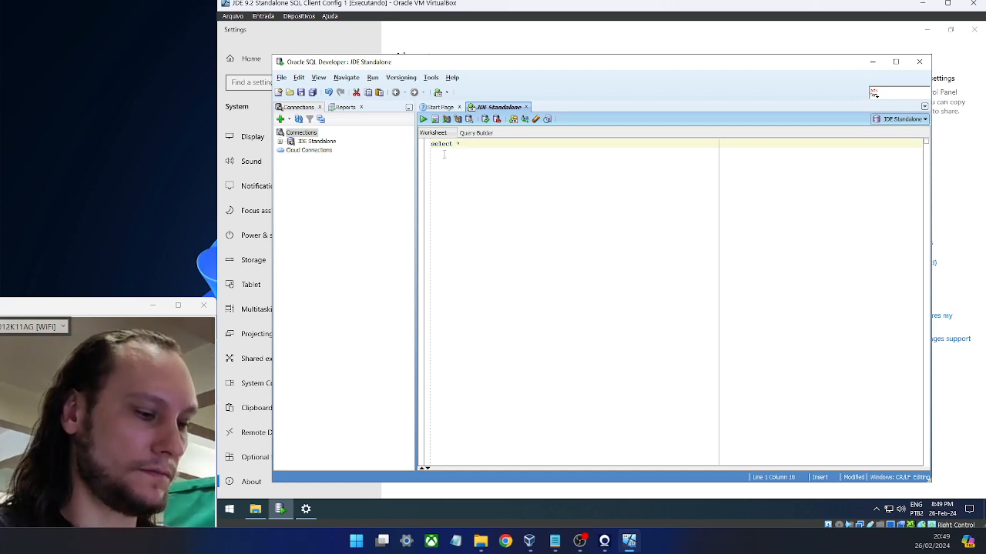
{"action": "type", "text": "JDEDATA920"}
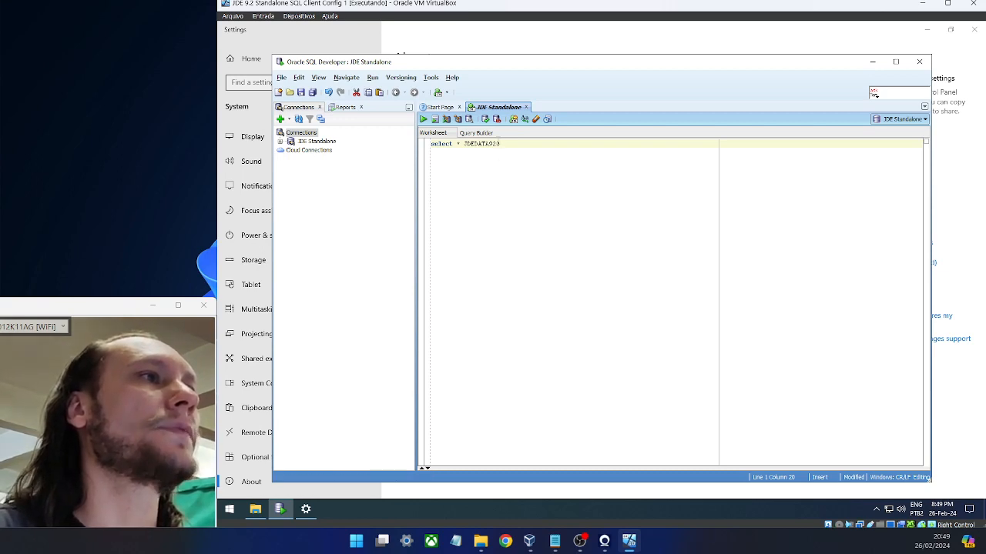
{"action": "left_click_drag", "start_coordinate": [500, 144], "coordinate": [486, 146]}
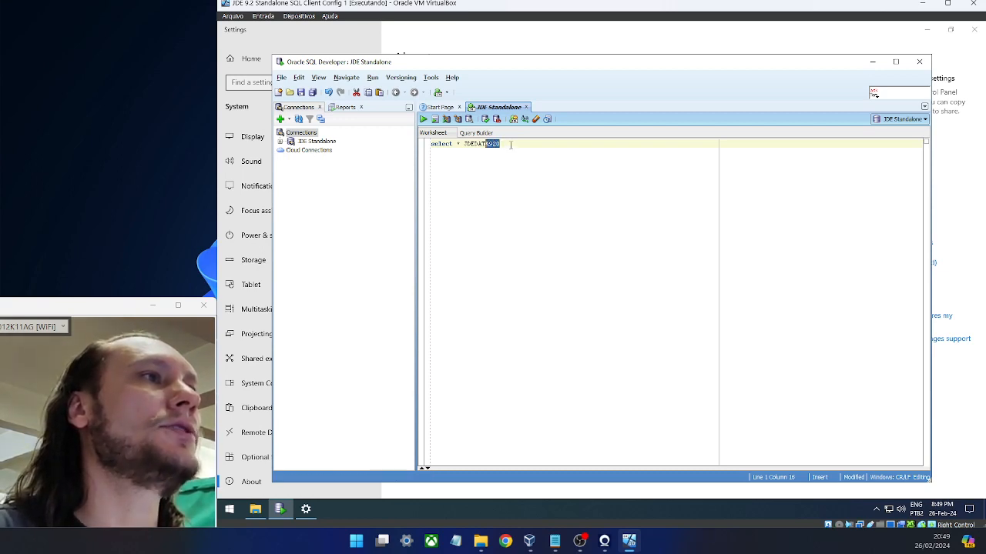
{"action": "left_click", "coordinate": [511, 144]}
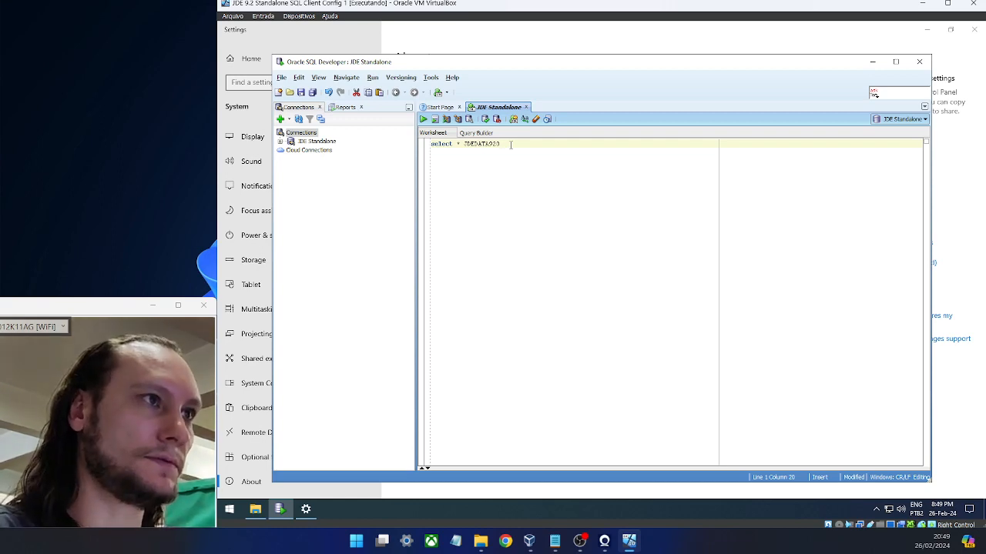
{"action": "type", "text": "fro"}
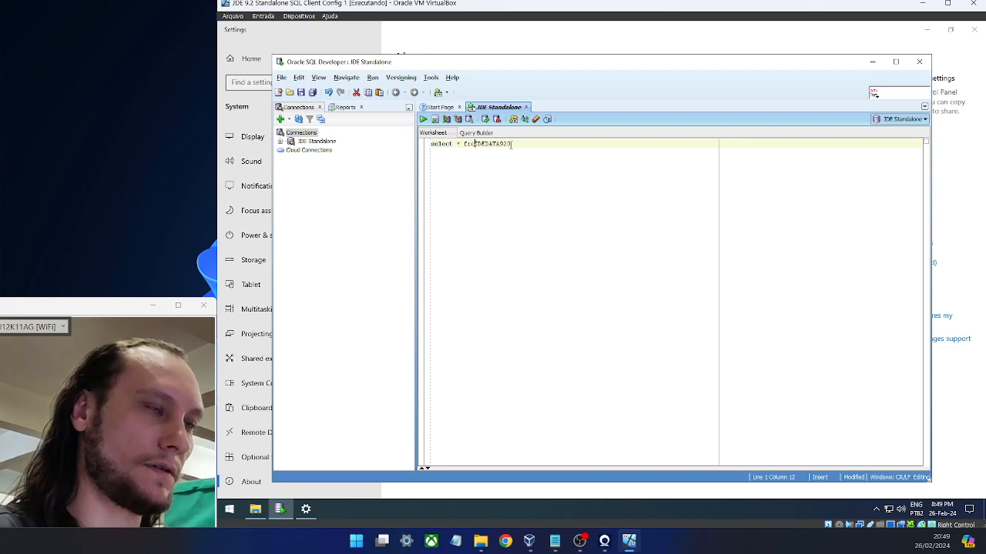
{"action": "type", "text": "m"}
{"action": "key", "text": "End"}
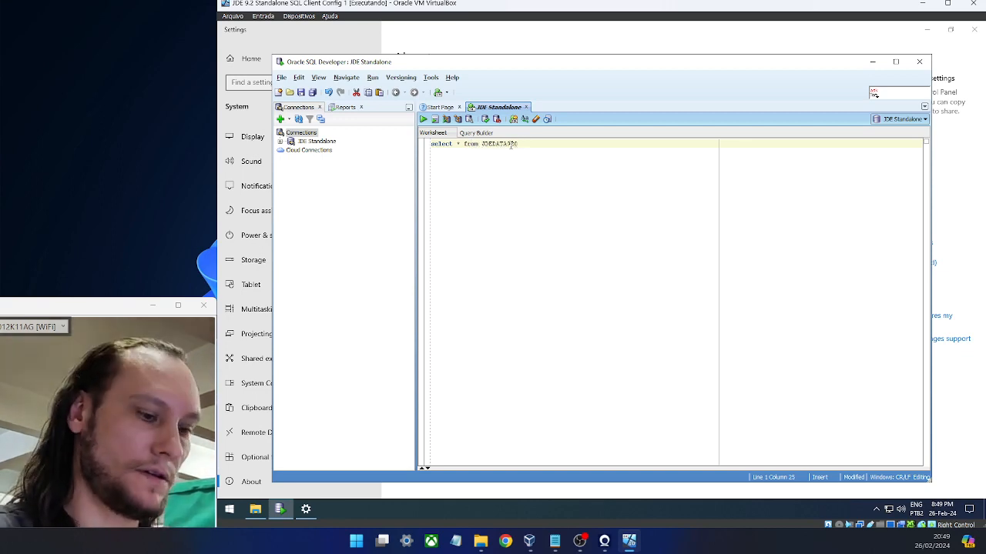
{"action": "type", "text": "."}
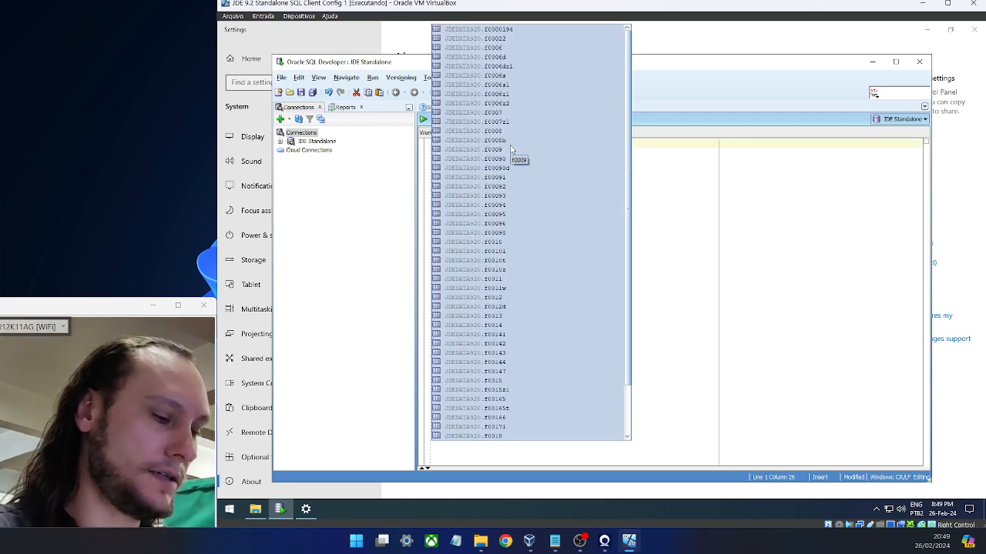
{"action": "type", "text": "F4211"}
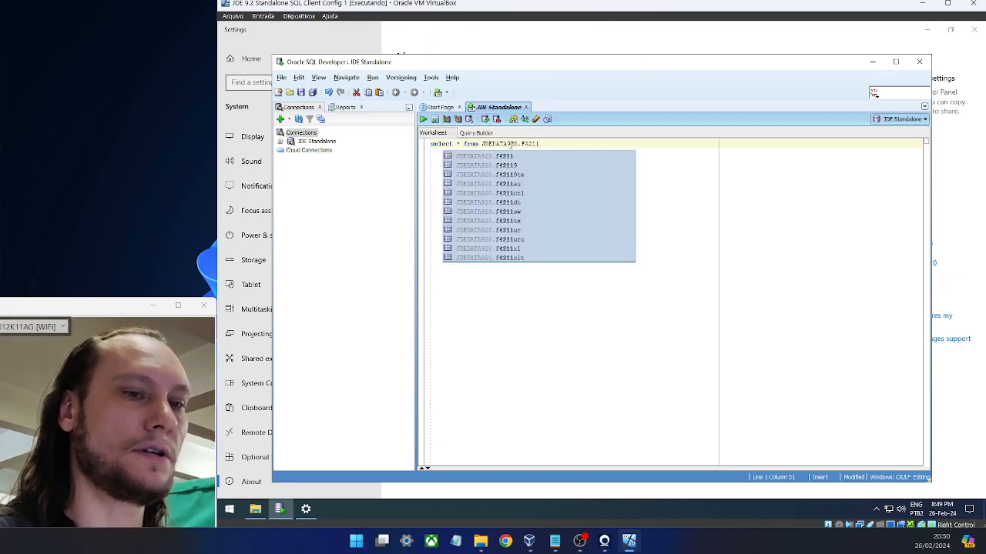
{"action": "left_click", "coordinate": [638, 146]}
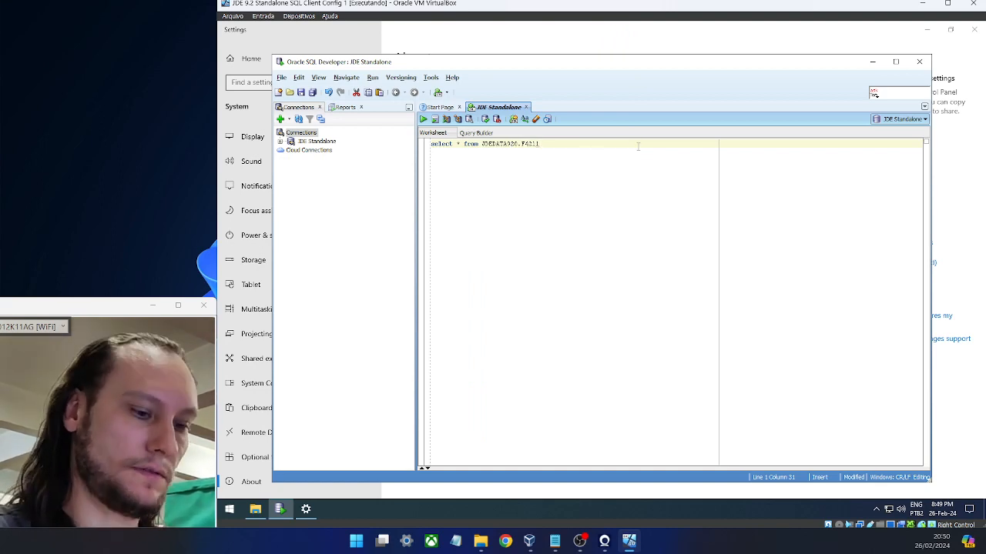
{"action": "type", "text": ";"}
{"action": "key", "text": "ctrl+Return"}
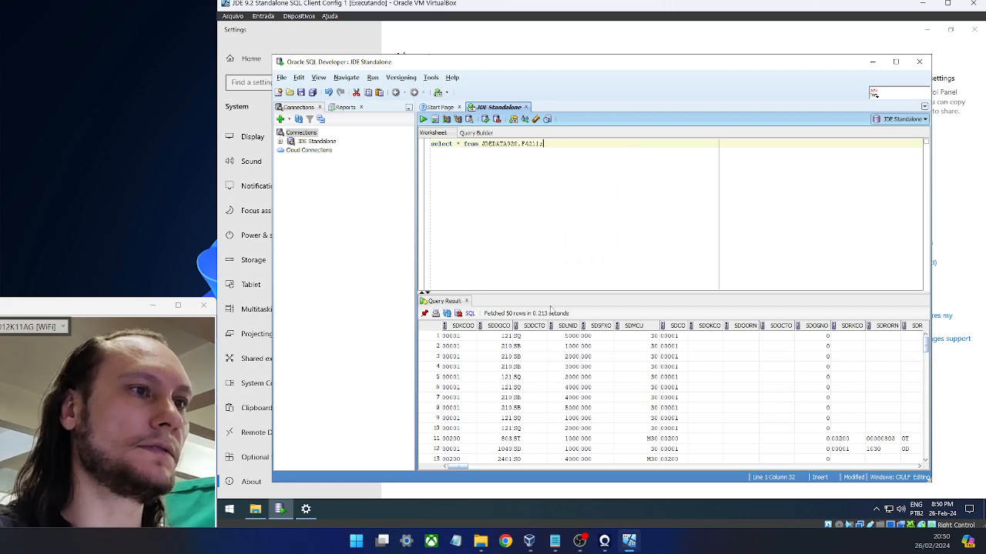
- Enlarge the results grid and close the Settings and File Explorer windows
{"action": "left_click_drag", "start_coordinate": [550, 294], "coordinate": [544, 190]}
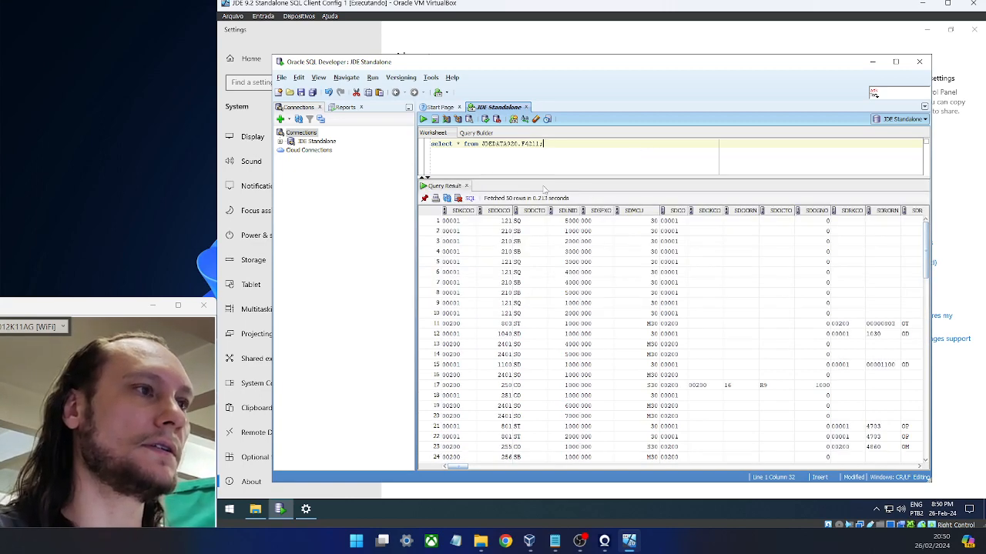
{"action": "scroll", "coordinate": [553, 276], "scroll_direction": "down", "scroll_amount": 10}
{"action": "scroll", "coordinate": [553, 279], "scroll_direction": "up", "scroll_amount": 15}
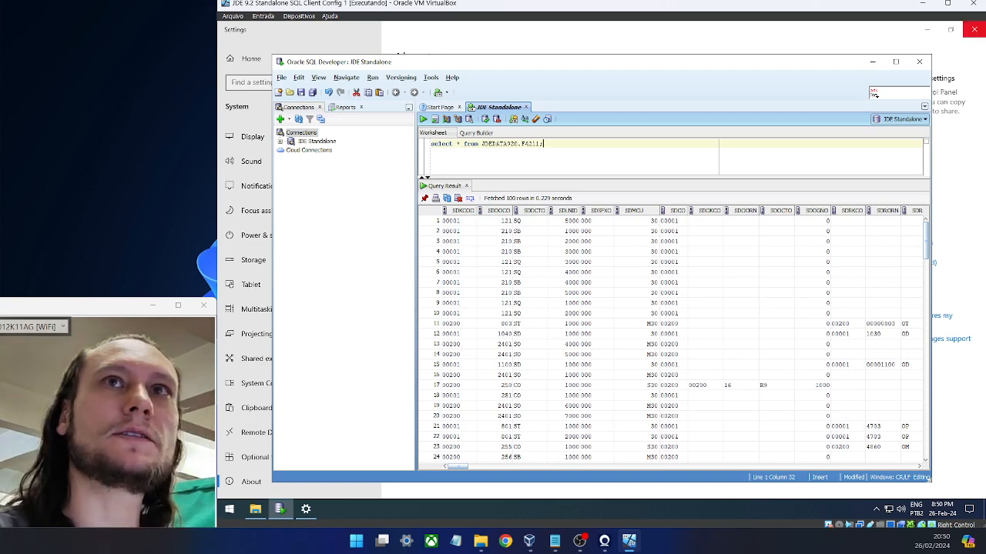
{"action": "left_click", "coordinate": [975, 29]}
{"action": "left_click", "coordinate": [974, 29]}
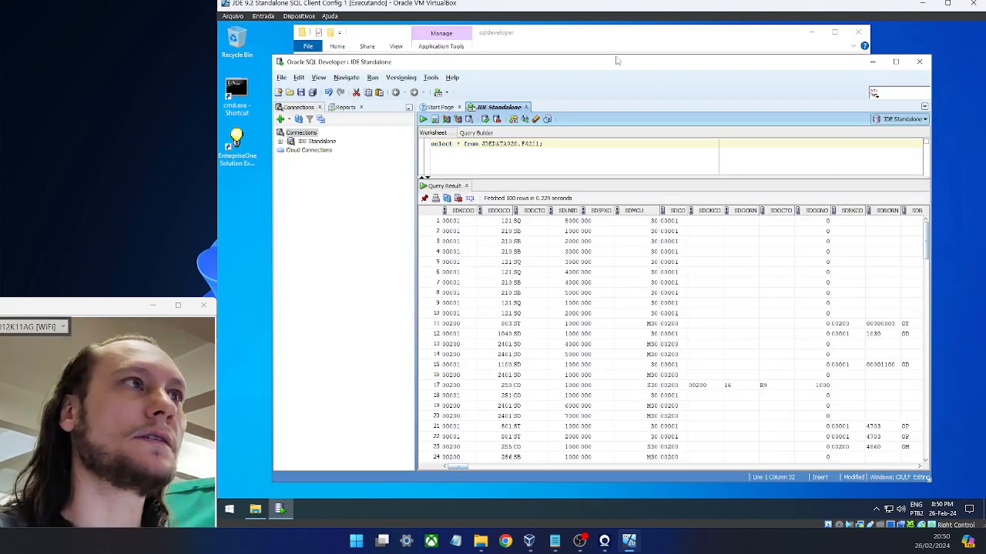
{"action": "left_click", "coordinate": [616, 48]}
{"action": "left_click", "coordinate": [858, 32]}
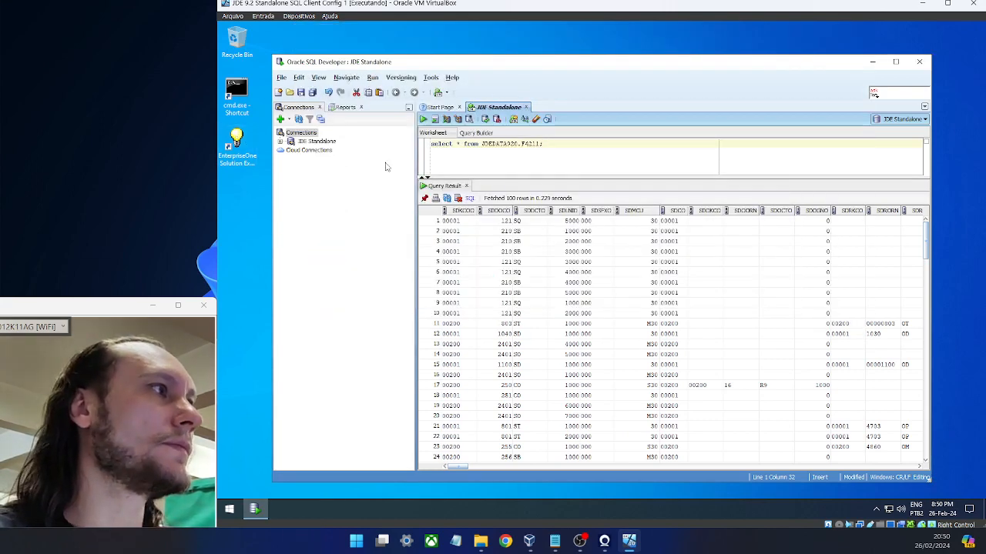
- Launch EnterpriseOne Solution Explorer as administrator, sign in with the password, and dismiss Tip of the Day
{"action": "right_click", "coordinate": [244, 143]}
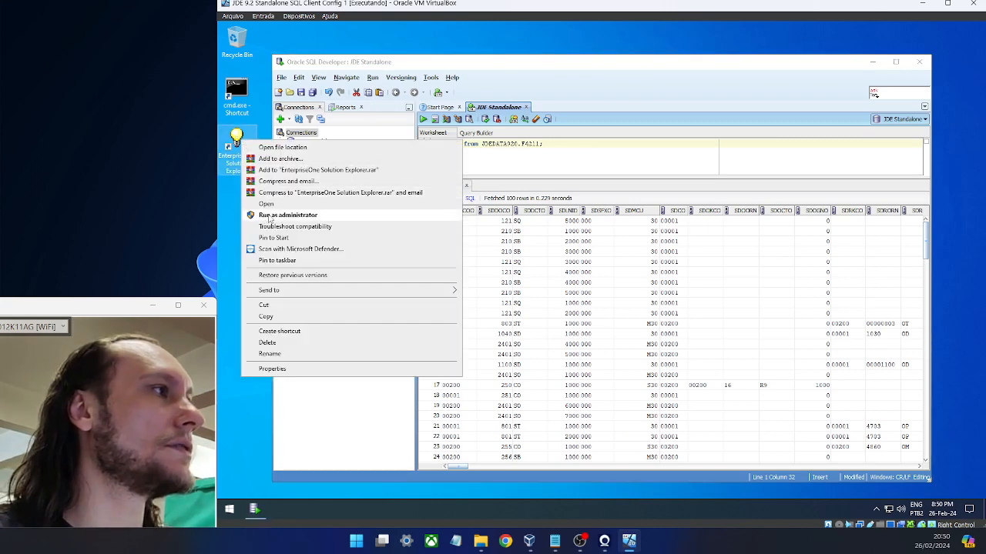
{"action": "left_click", "coordinate": [270, 216]}
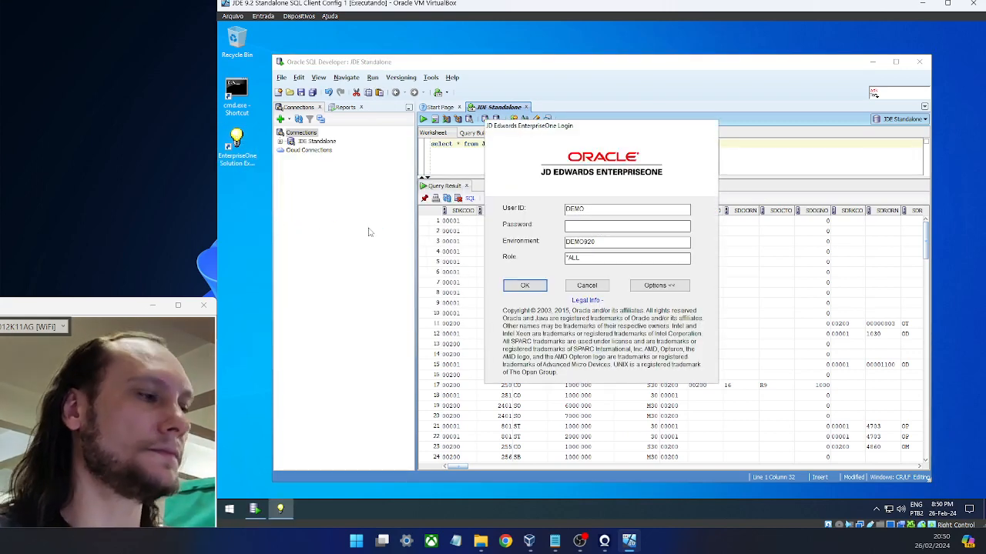
{"action": "type", "text": "emo"}
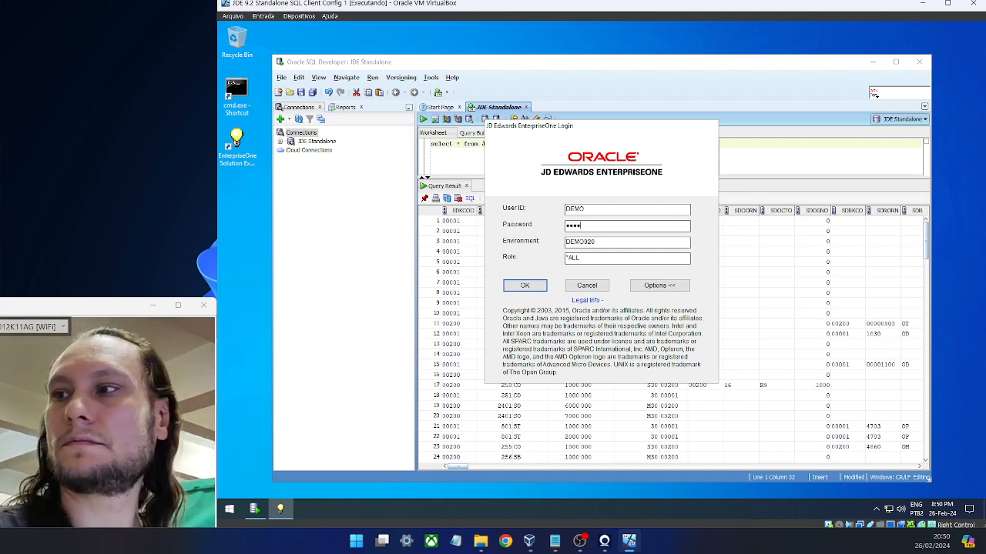
{"action": "key", "text": "Return"}
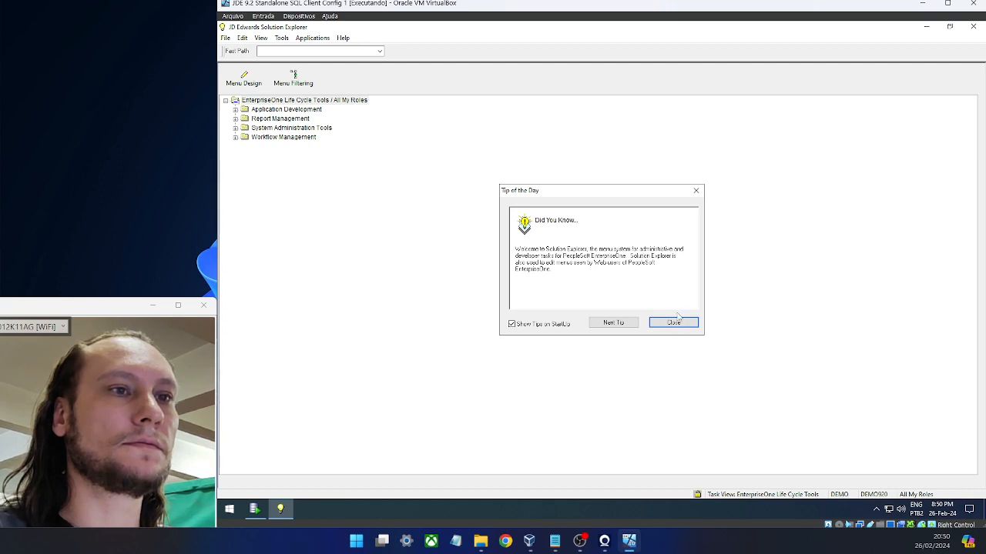
{"action": "left_click", "coordinate": [675, 322]}
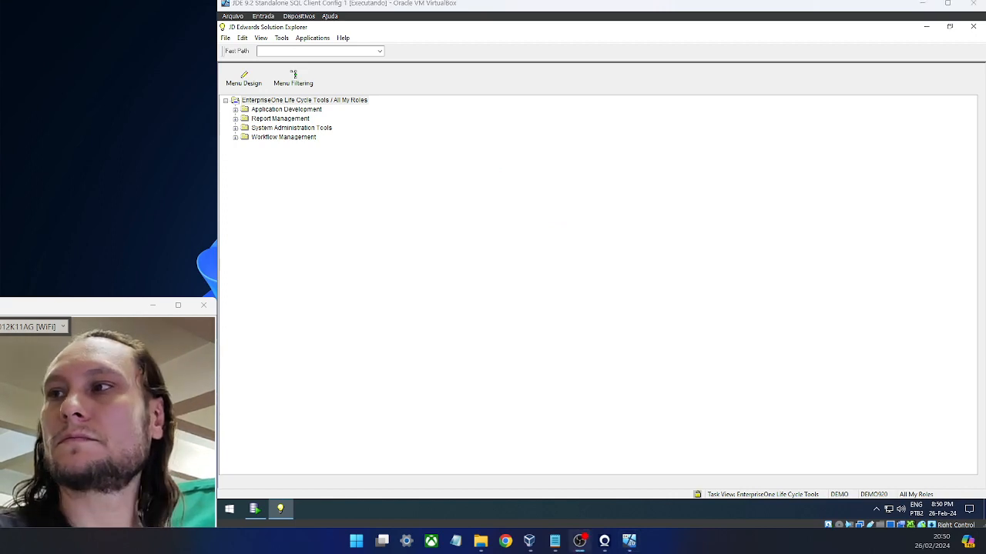
- Open the Universal Table Browser via the UTB fast path
{"action": "left_click", "coordinate": [317, 50]}
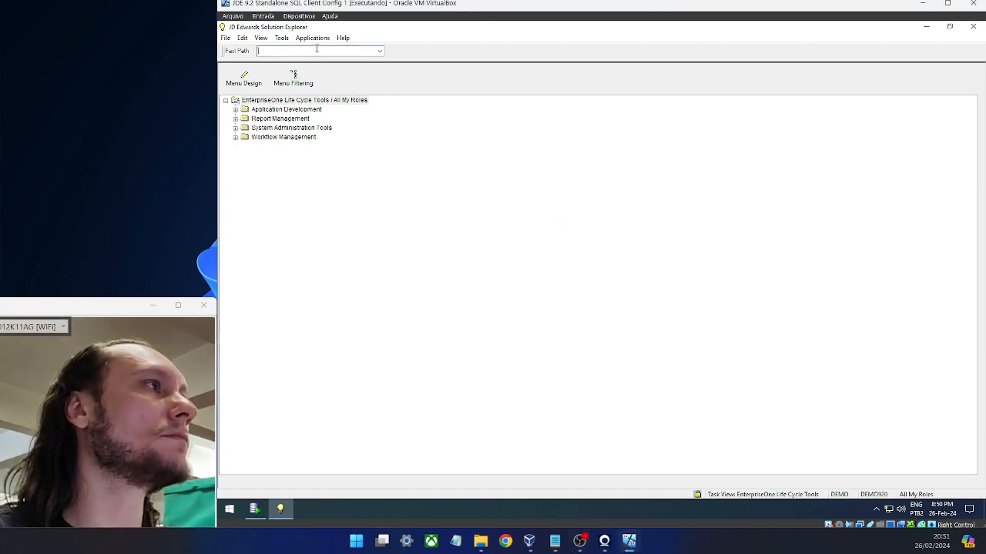
{"action": "type", "text": "U"}
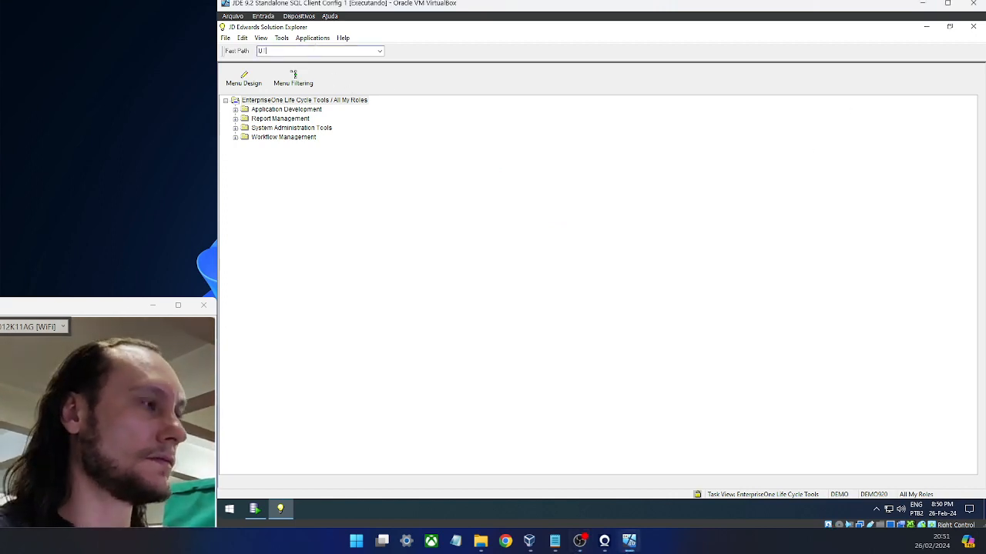
{"action": "type", "text": "TB"}
{"action": "key", "text": "Return"}
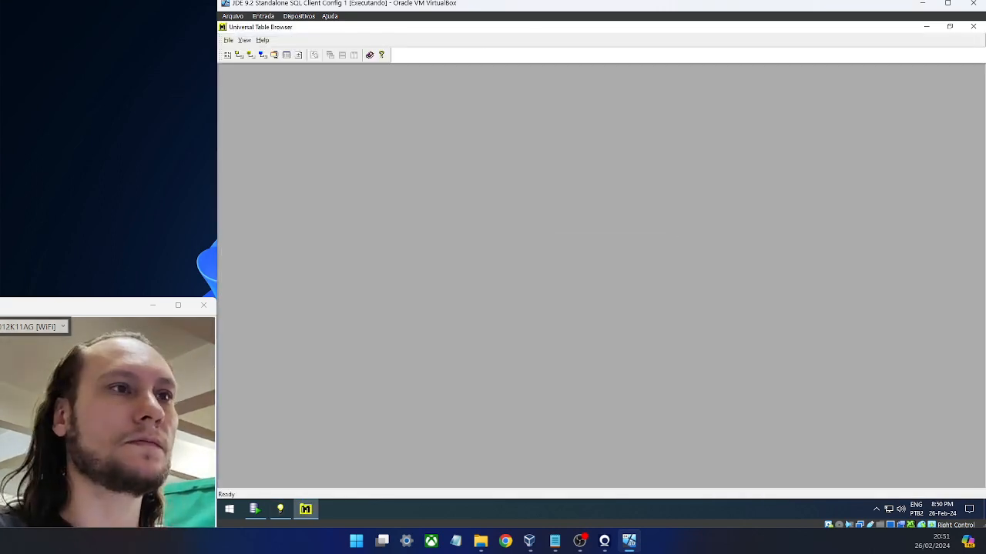
- Choose table F4211 (Sales Order Detail File) with its Business Data Local data source
{"action": "left_click", "coordinate": [286, 56]}
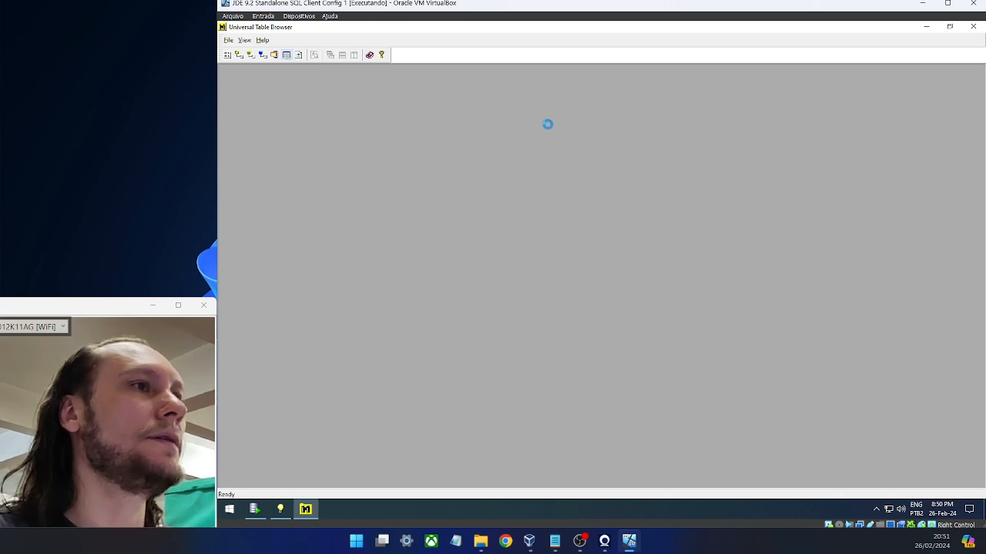
{"action": "type", "text": "F"}
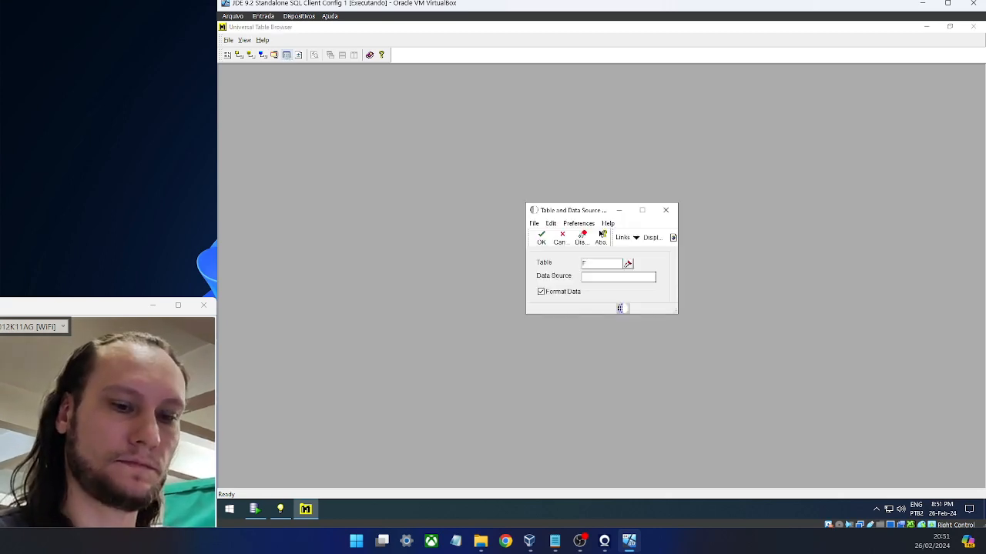
{"action": "type", "text": "4211"}
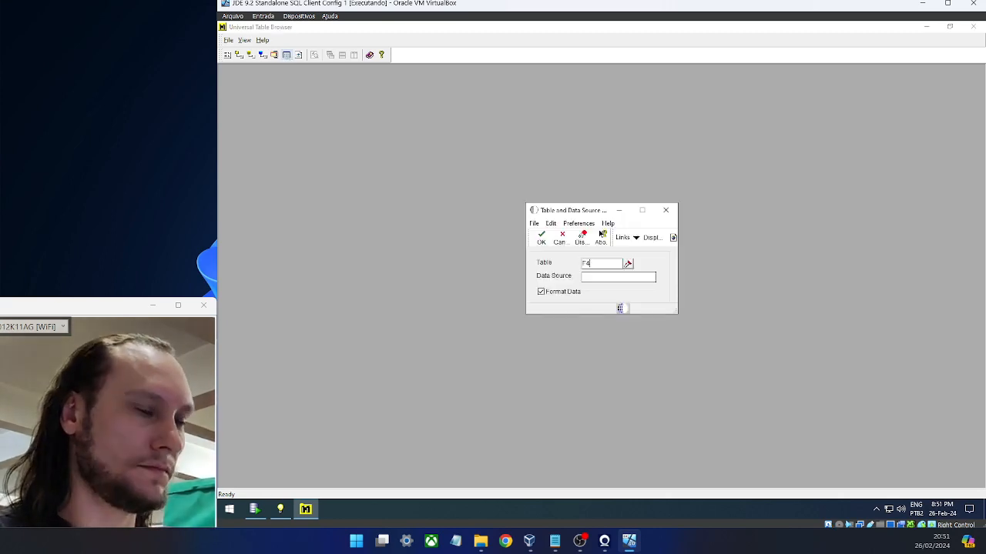
{"action": "key", "text": "Tab"}
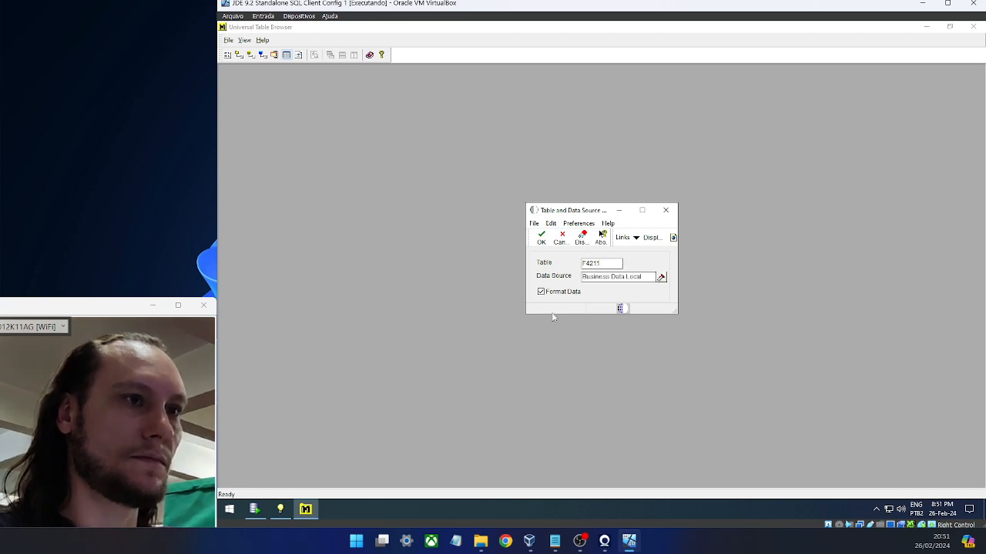
{"action": "left_click", "coordinate": [540, 237]}
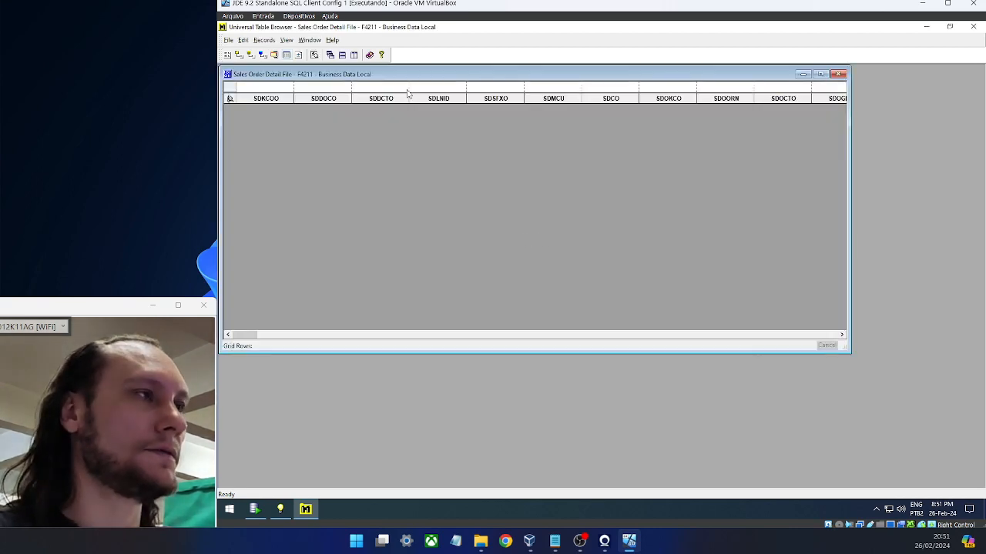
- Run the find from the SDDCTO filter cell to load the F4211 records into the grid
{"action": "left_click", "coordinate": [408, 90]}
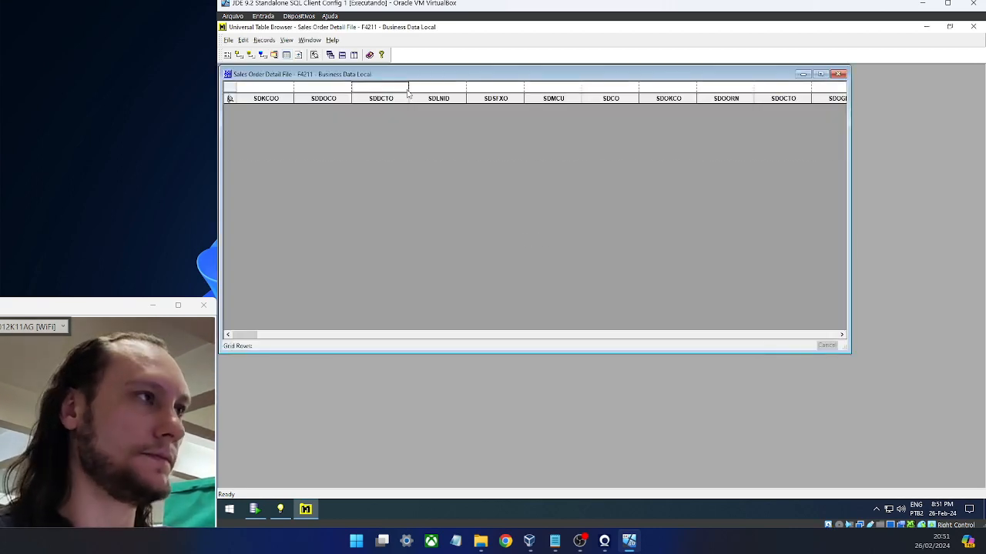
{"action": "key", "text": "Return"}
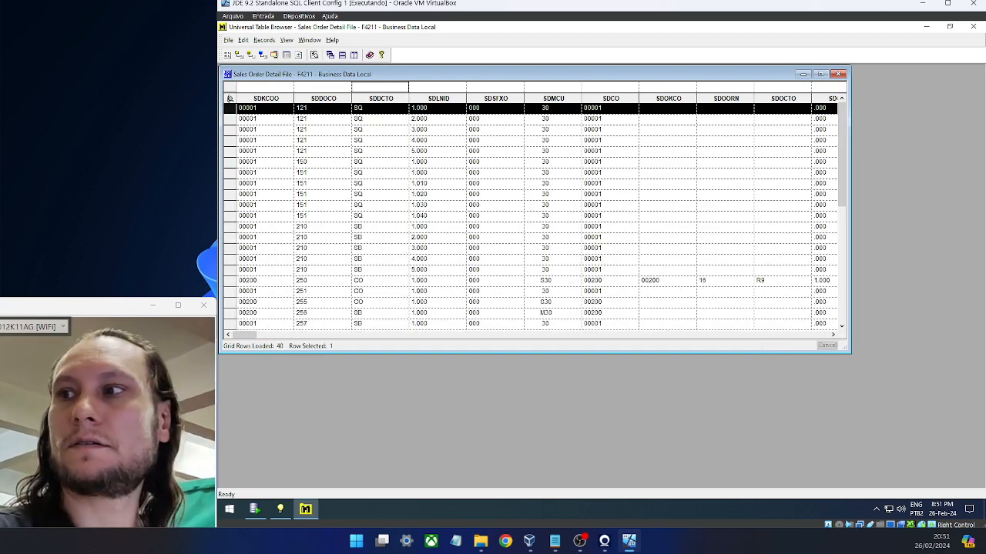
{"action": "key", "text": "alt+Tab"}
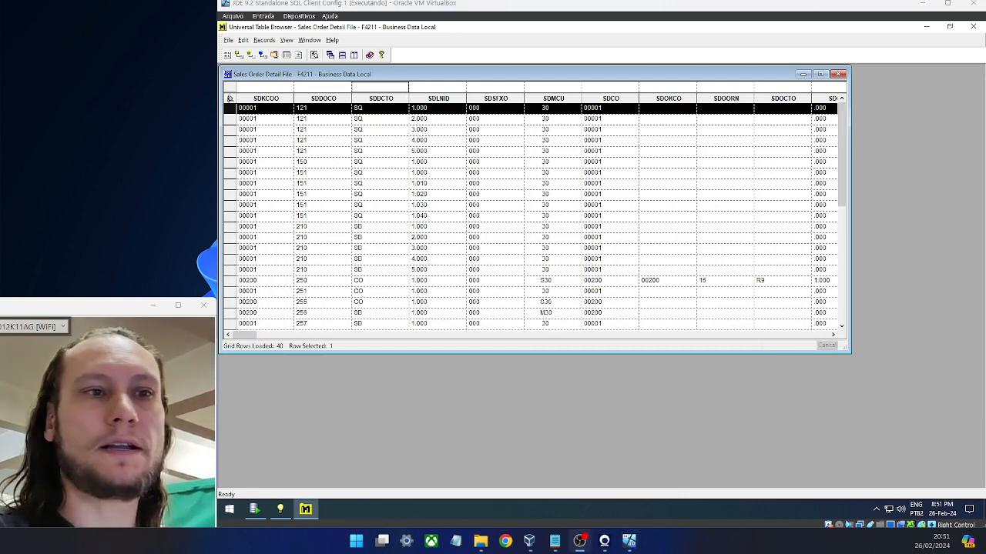
{"action": "left_click", "coordinate": [263, 114]}
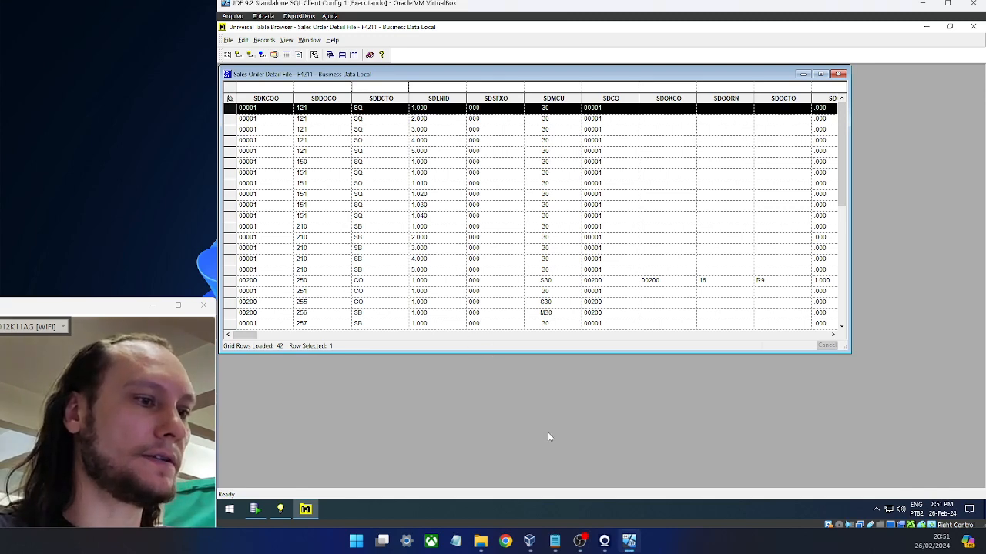
- Replace the semicolon with a WHERE clause filtering order number 121 on the F4211 query
{"action": "left_click", "coordinate": [254, 509]}
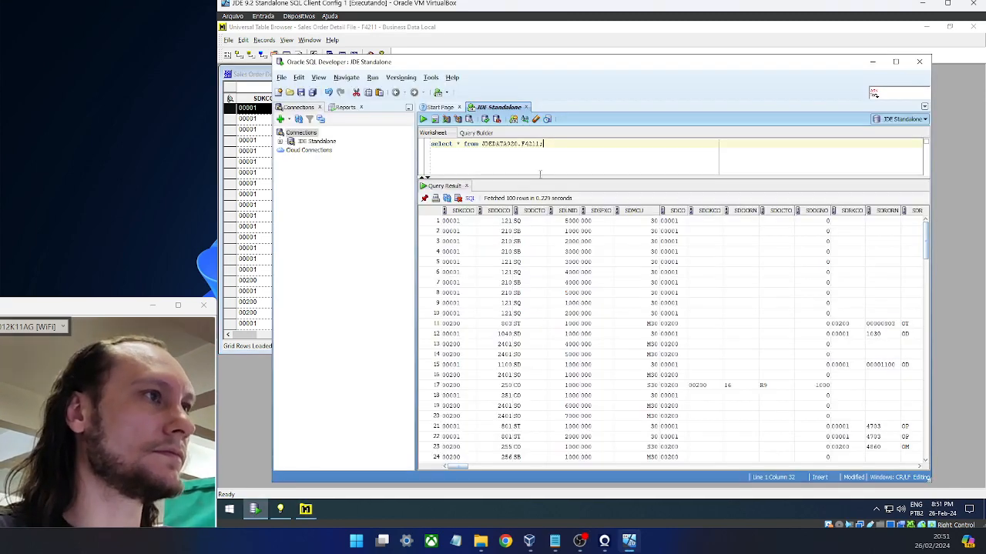
{"action": "key", "text": "Return"}
{"action": "key", "text": "Return"}
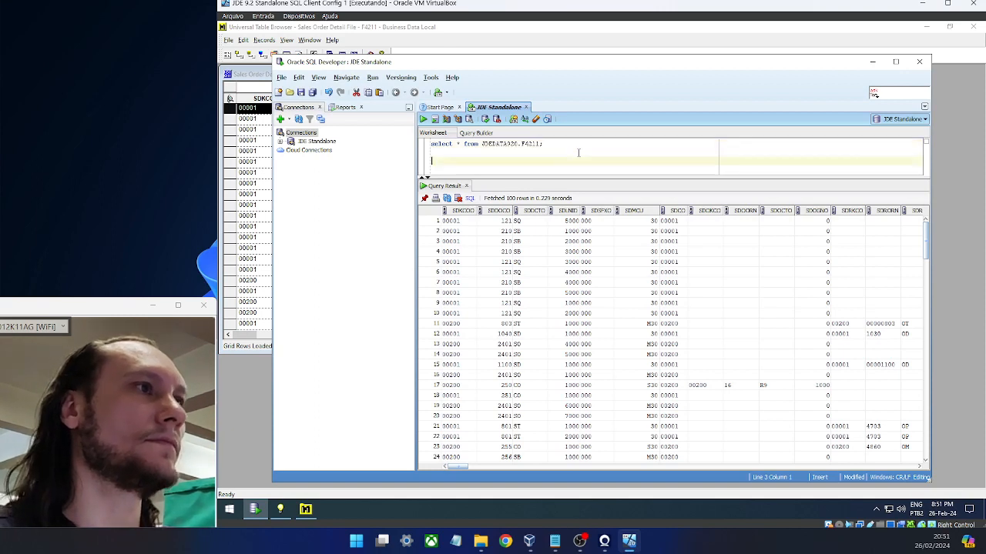
{"action": "key", "text": "BackSpace"}
{"action": "key", "text": "BackSpace"}
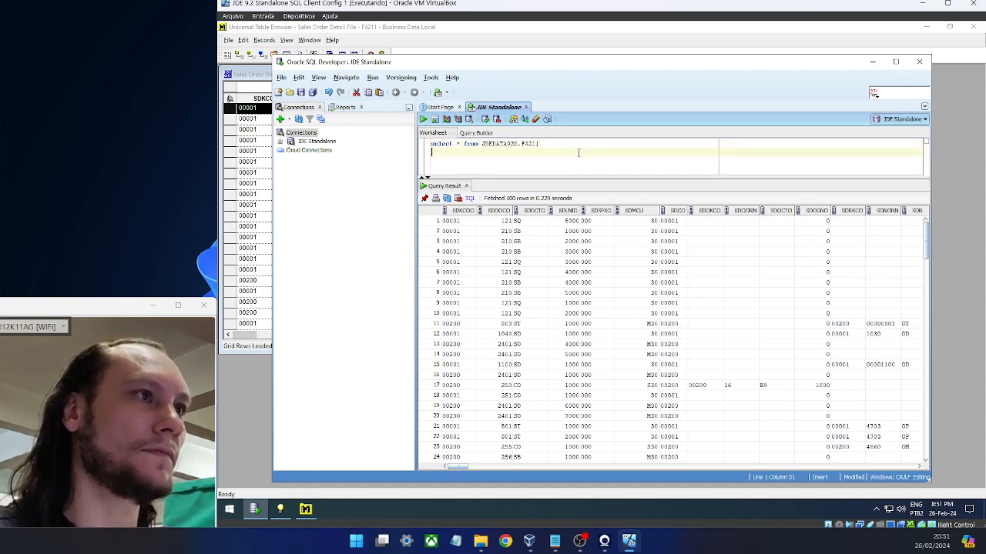
{"action": "type", "text": "where"}
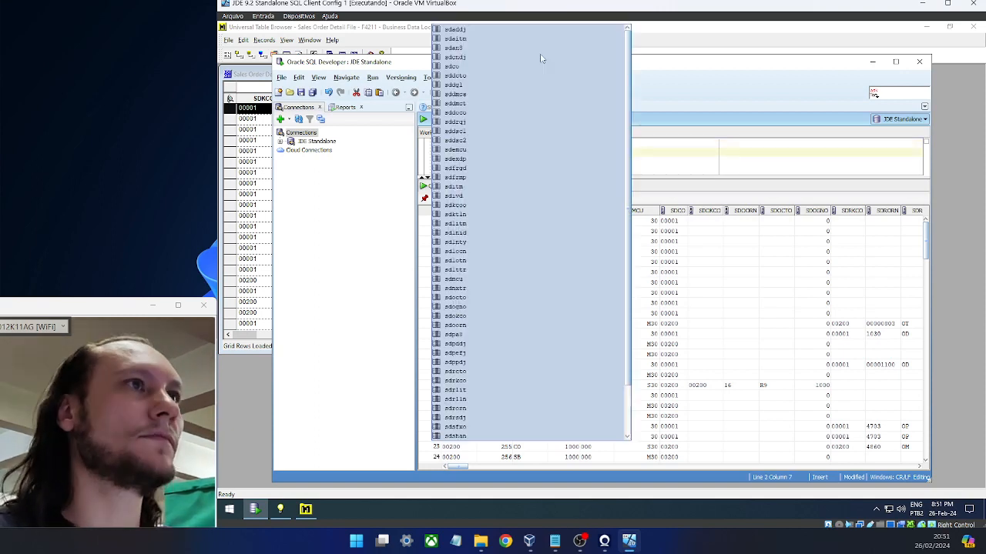
{"action": "left_click_drag", "start_coordinate": [651, 67], "coordinate": [654, 149]}
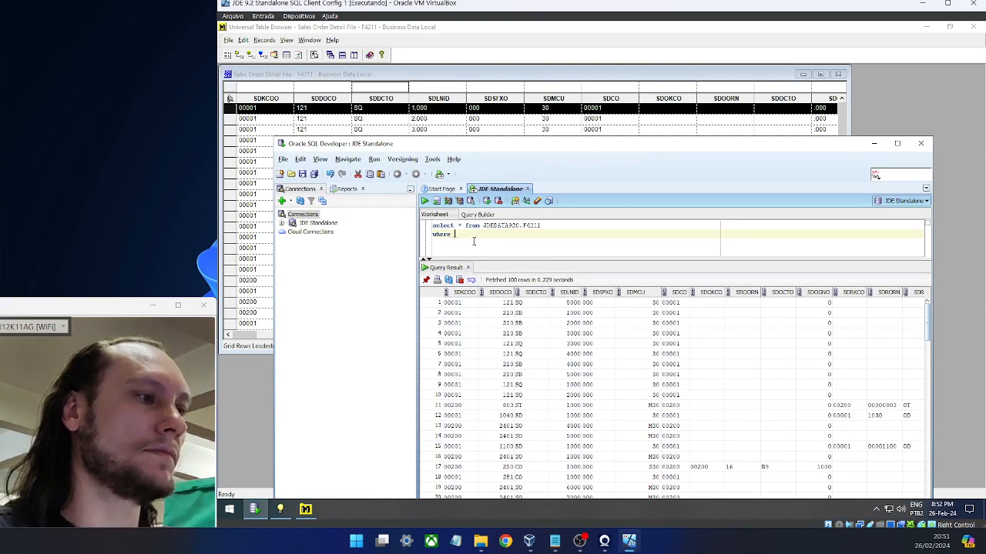
{"action": "type", "text": "sdkcoo "}
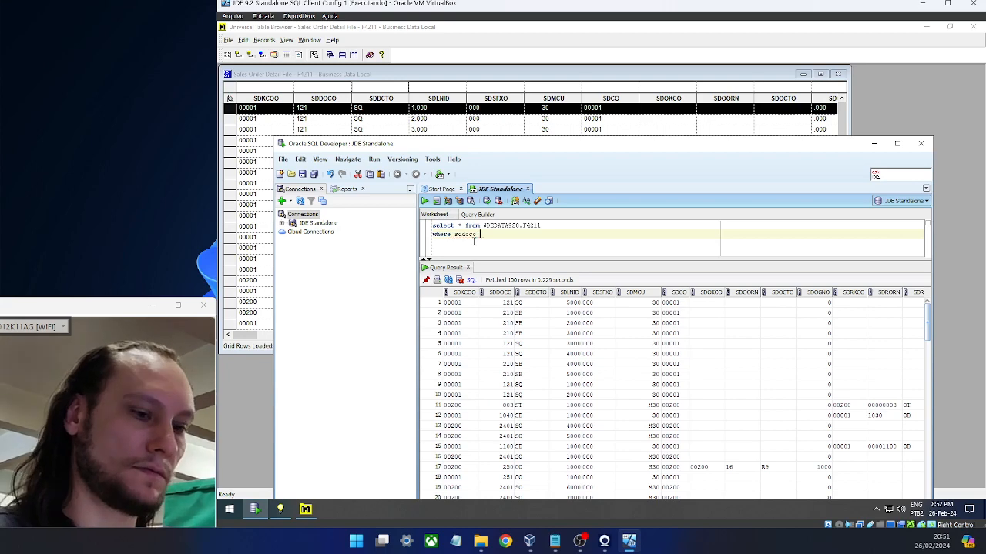
{"action": "type", "text": "="}
{"action": "key", "text": "Return"}
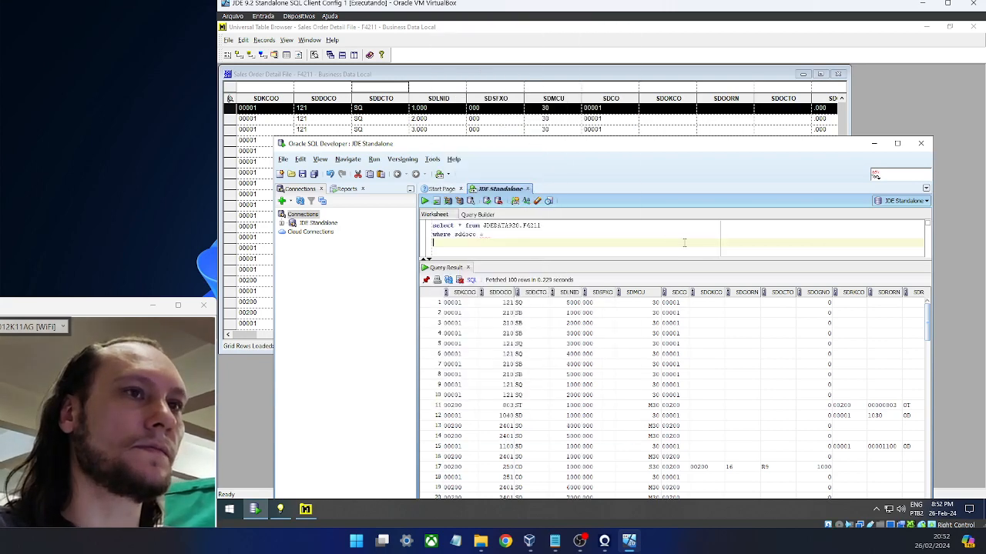
{"action": "key", "text": "BackSpace"}
{"action": "type", "text": "121 "}
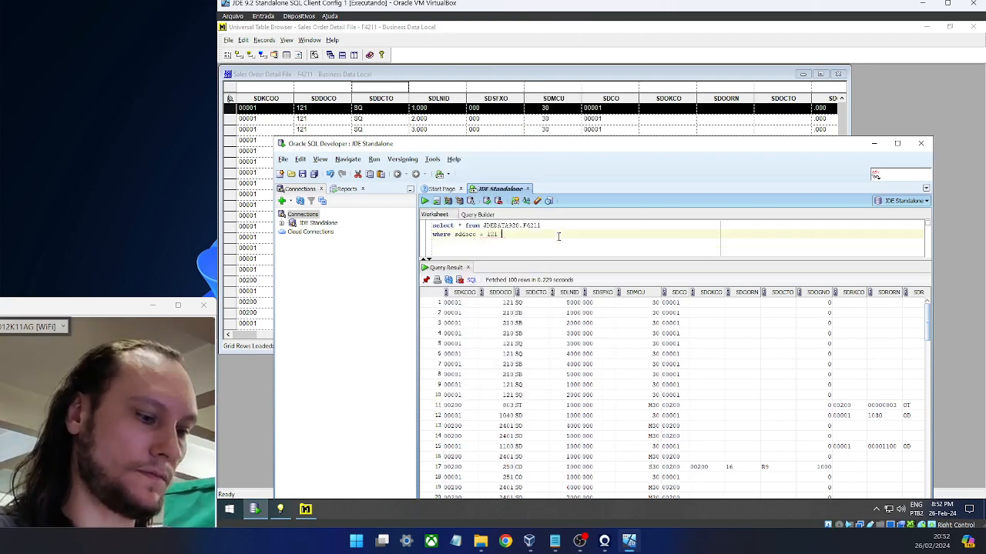
{"action": "type", "text": "and sdk"}
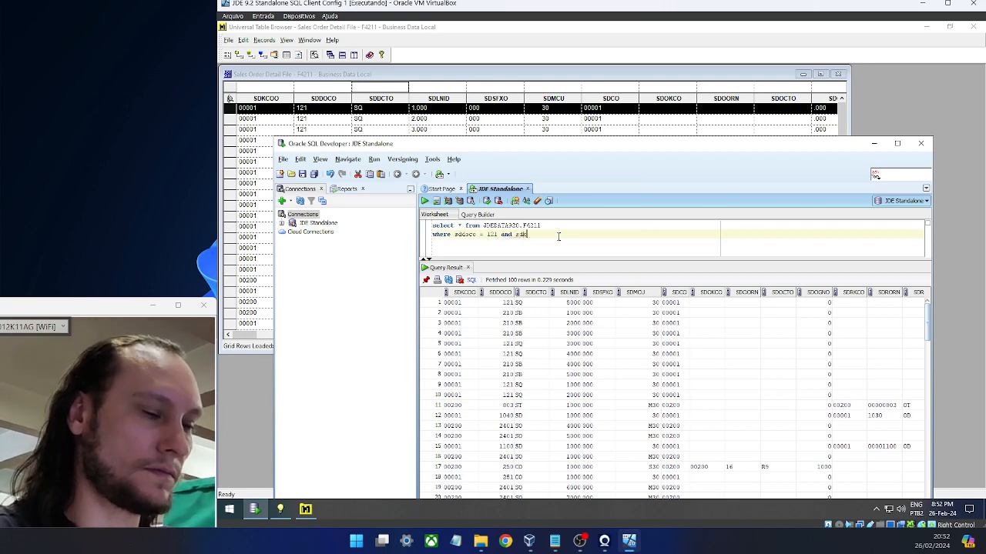
{"action": "type", "text": "coo"}
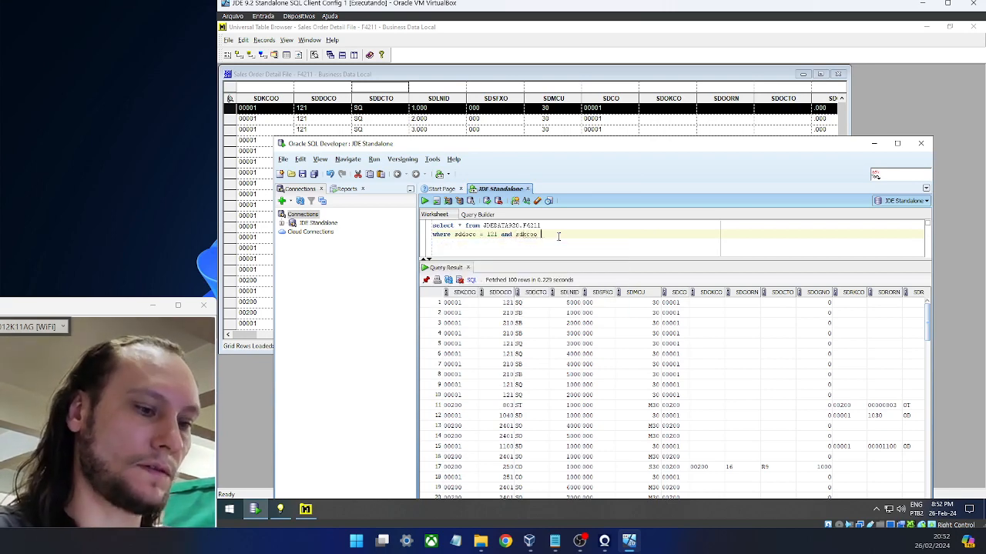
{"action": "type", "text": " = '"}
- Add filters sdkcoo = '00001' and sddcto = 'SQ', then run the query
{"action": "key", "text": "Escape"}
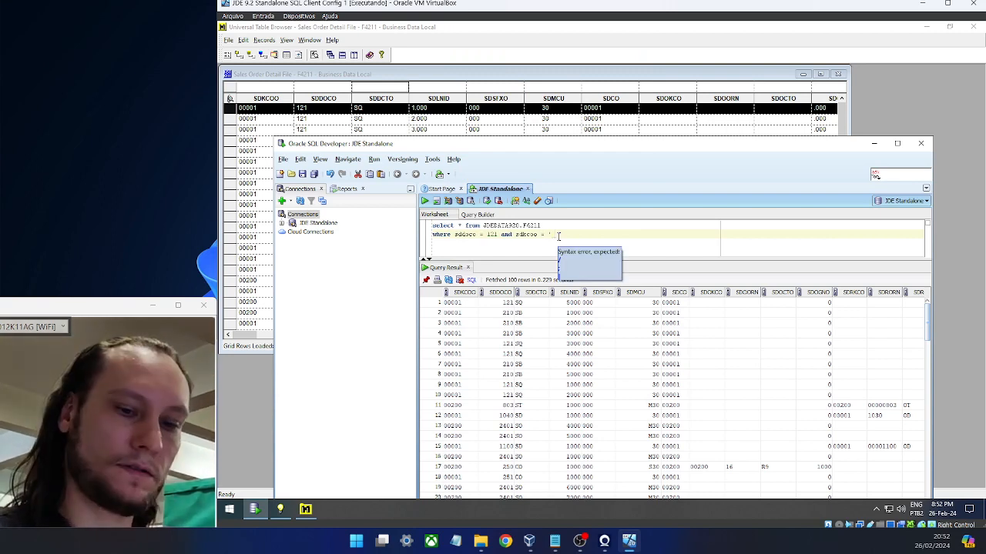
{"action": "type", "text": "00"}
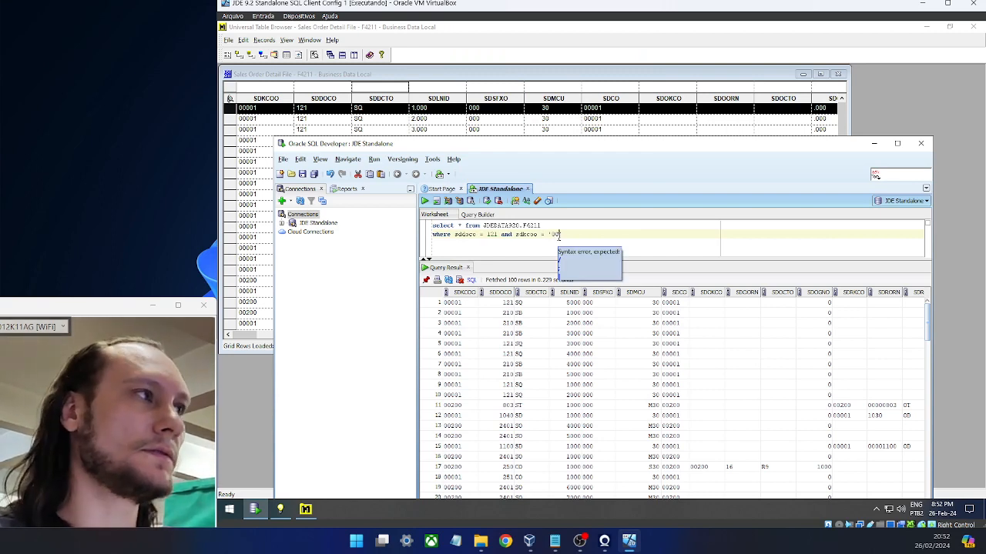
{"action": "type", "text": "00"}
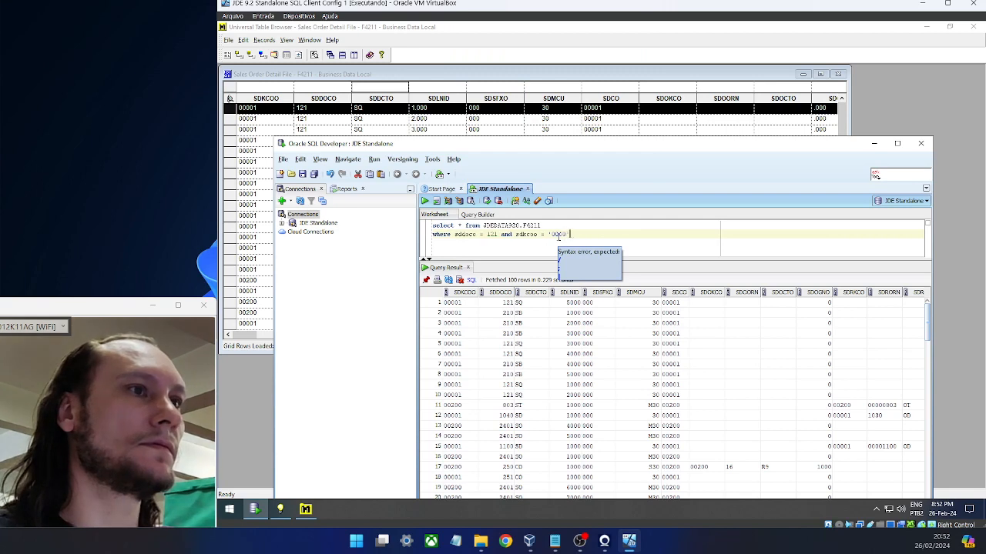
{"action": "type", "text": "1'"}
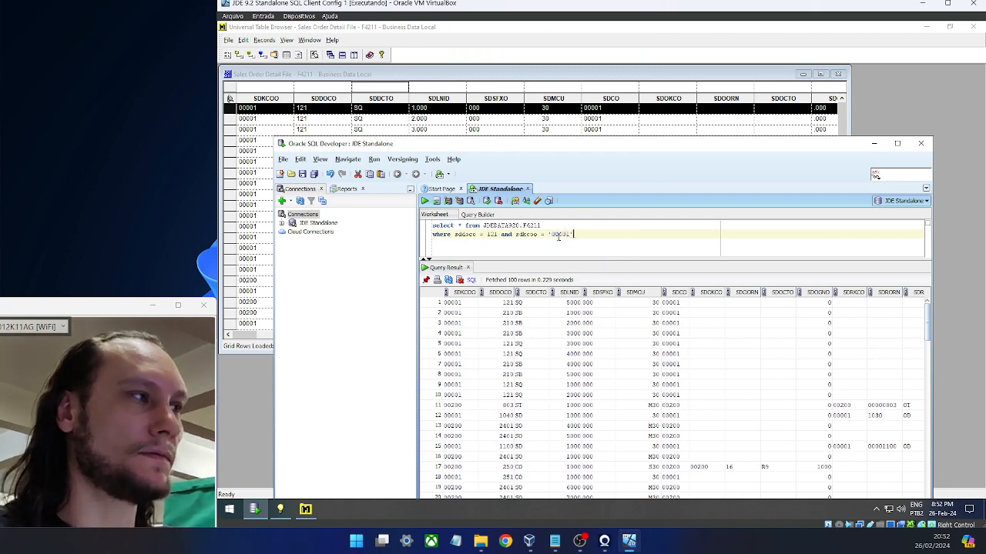
{"action": "type", "text": " and sd"}
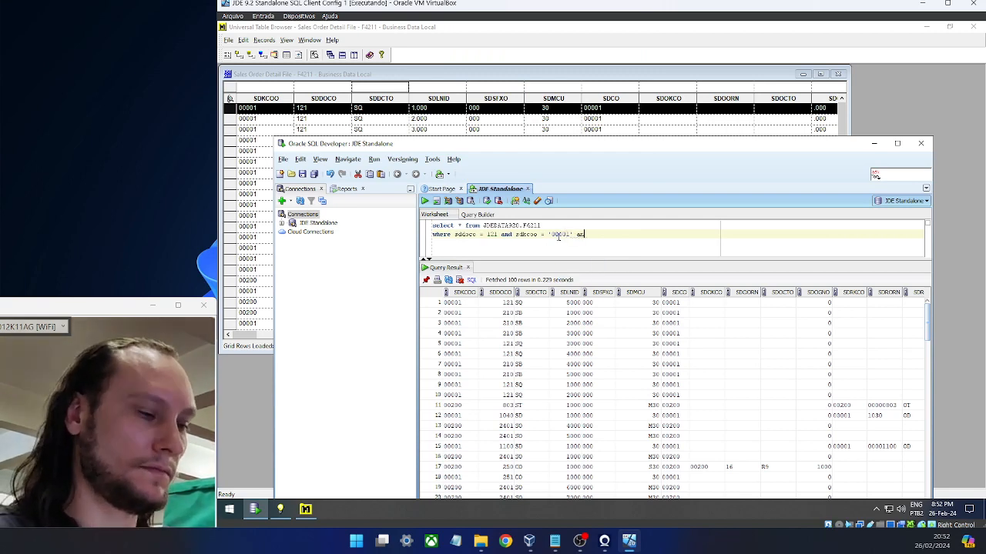
{"action": "type", "text": "dcto"}
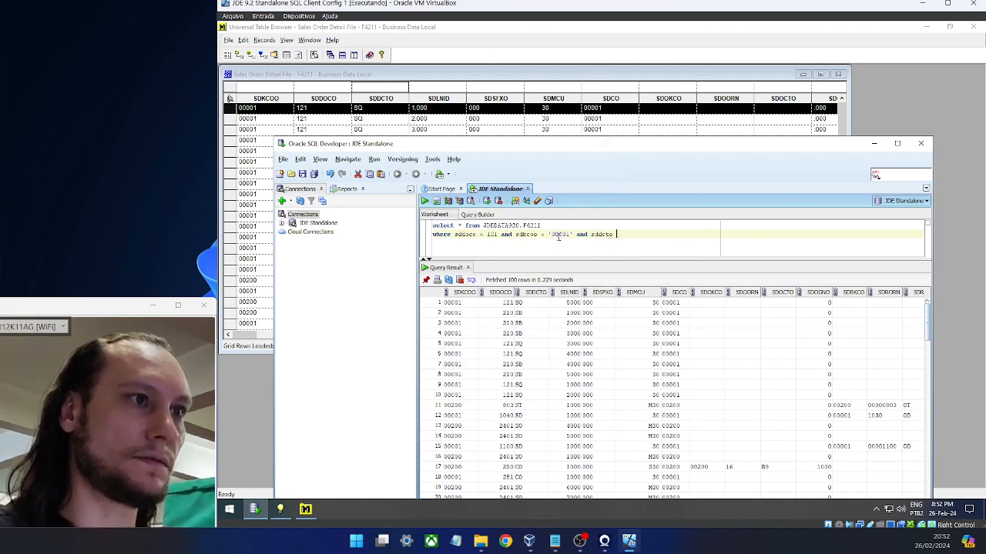
{"action": "type", "text": " = 'AO"}
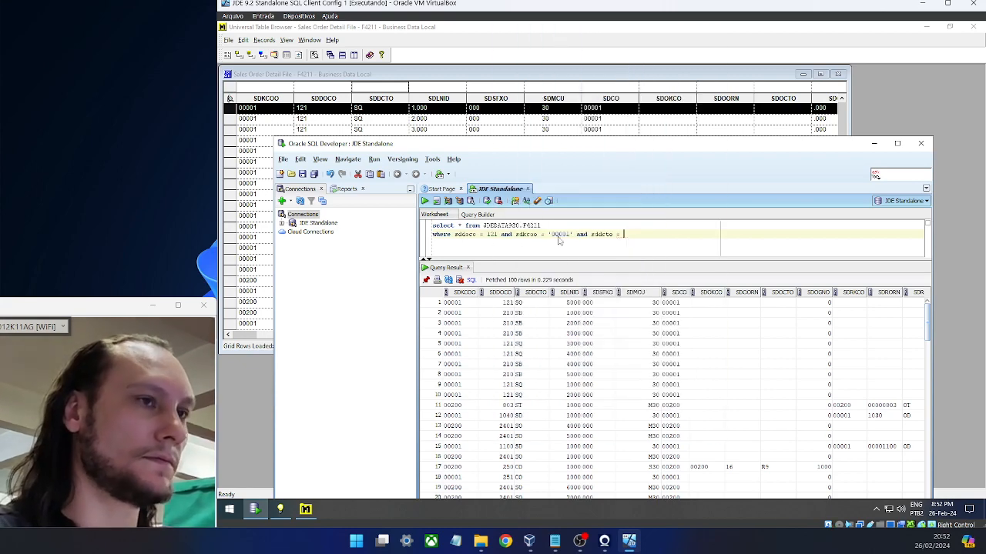
{"action": "key", "text": "BackSpace"}
{"action": "key", "text": "BackSpace"}
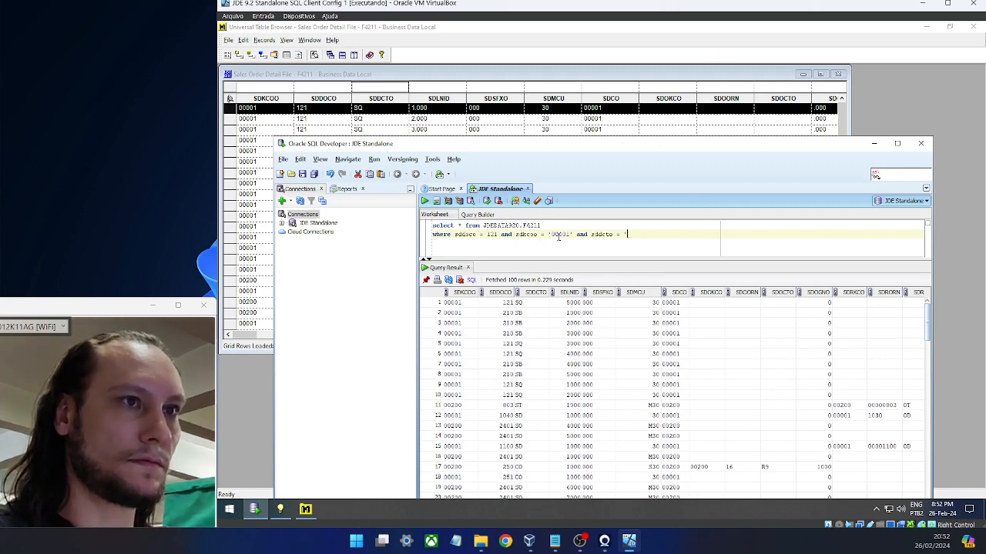
{"action": "type", "text": "SQ';"}
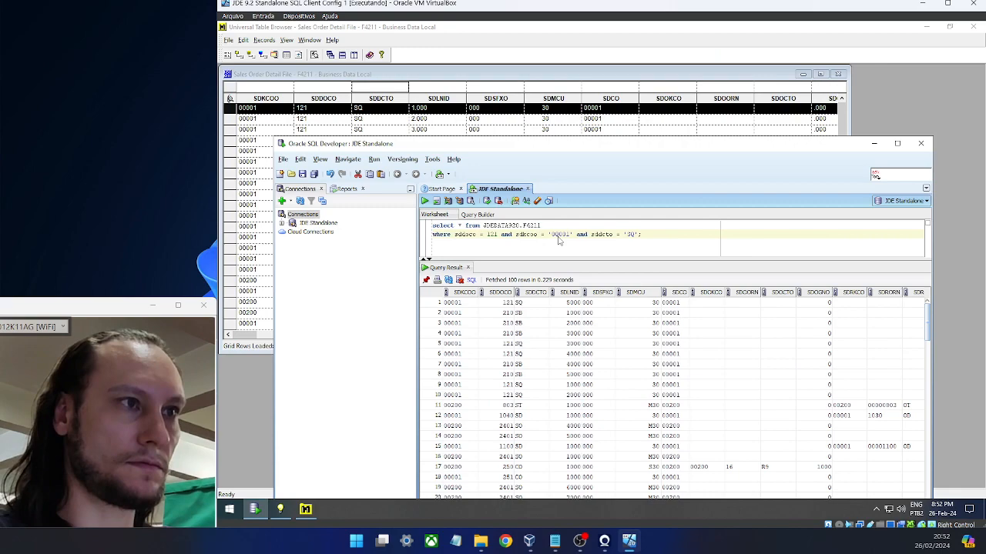
{"action": "key", "text": "ctrl+Return"}
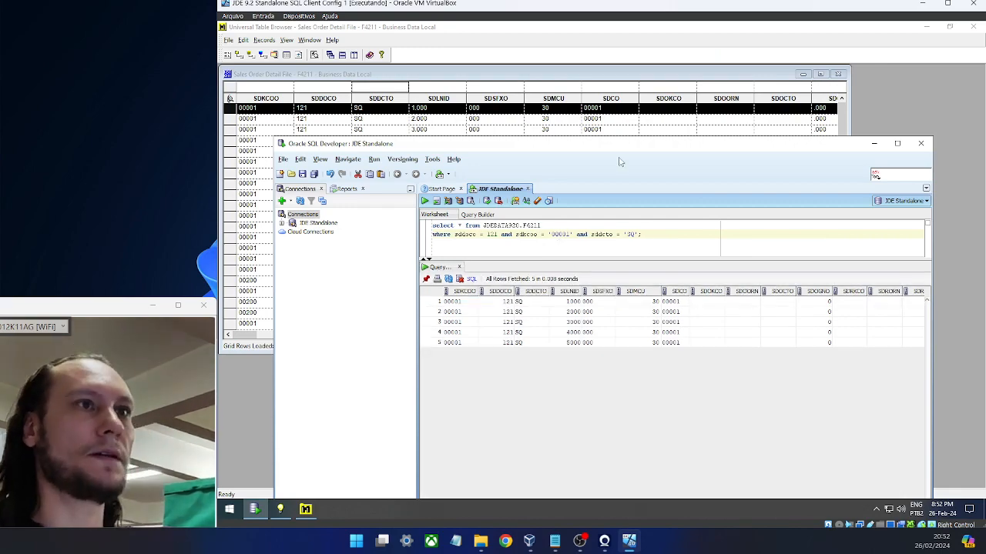
- Compare the first result row's SDMCU value against the Universal Table Browser rows
{"action": "left_click_drag", "start_coordinate": [618, 151], "coordinate": [564, 191]}
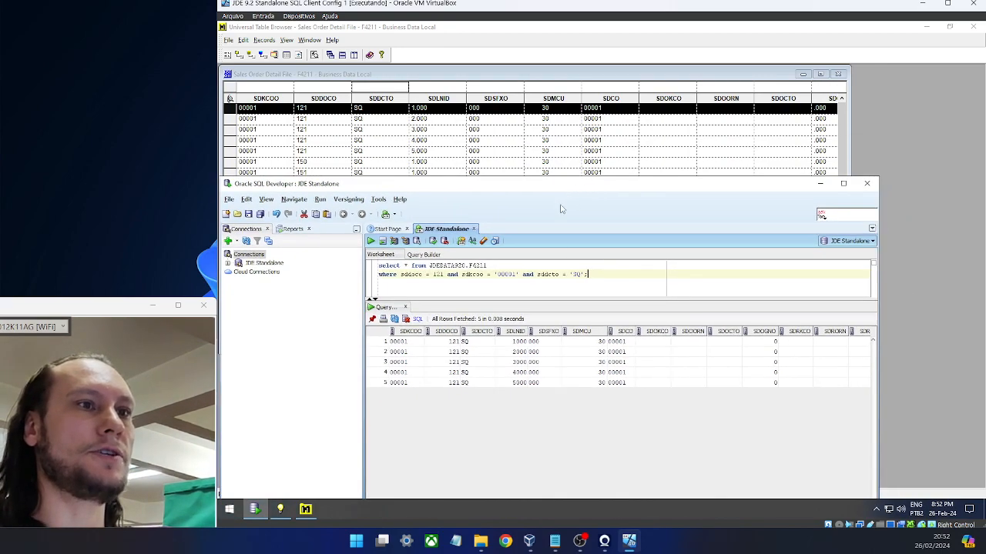
{"action": "left_click", "coordinate": [584, 343]}
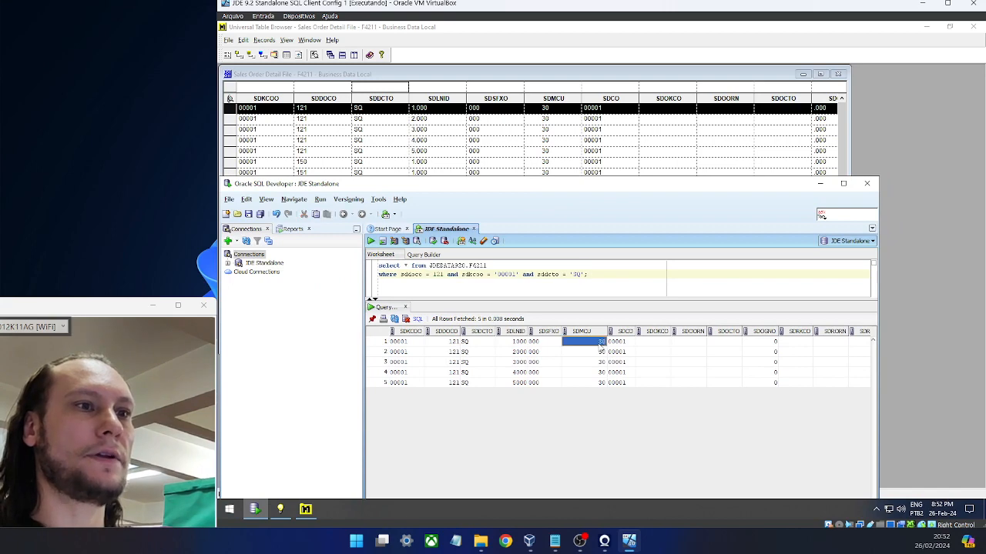
{"action": "left_click", "coordinate": [542, 114]}
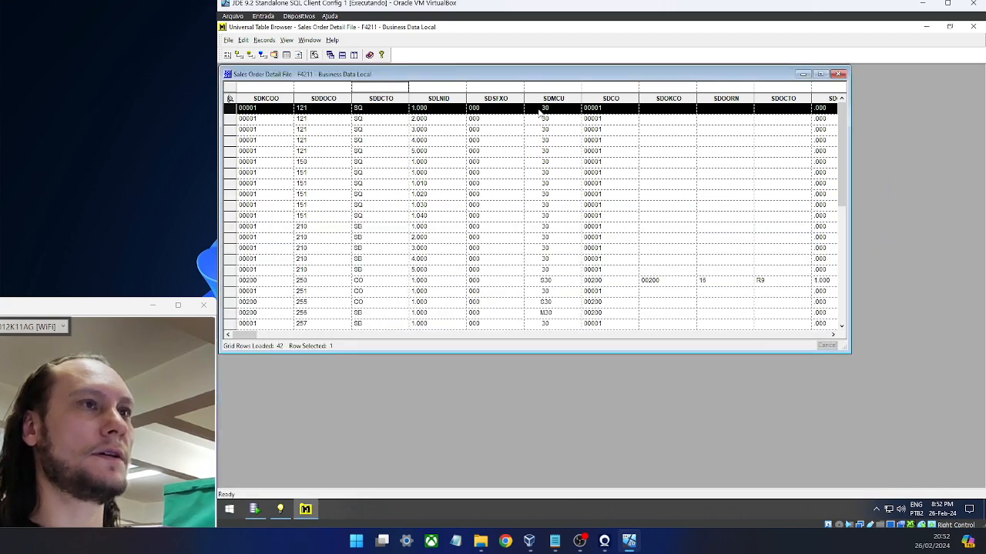
{"action": "left_click", "coordinate": [257, 509]}
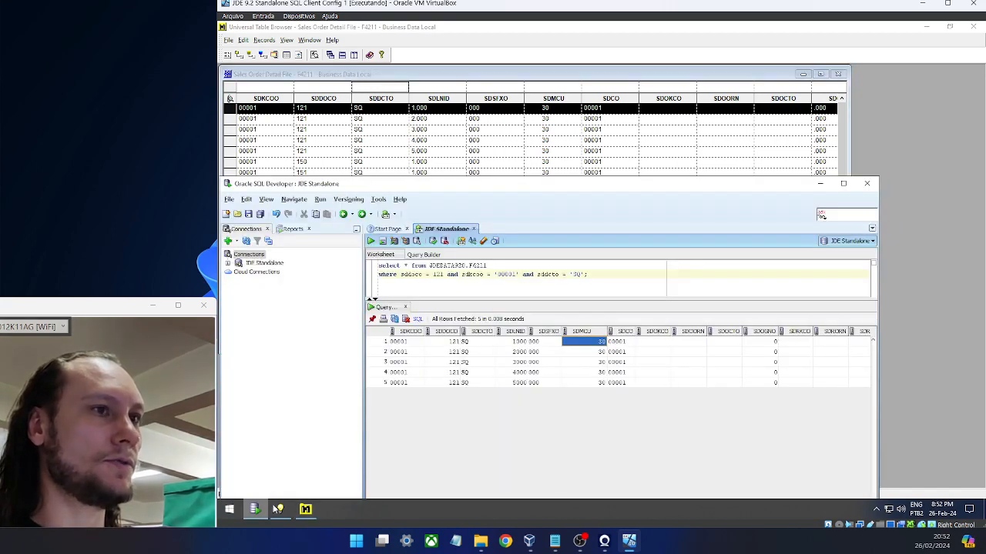